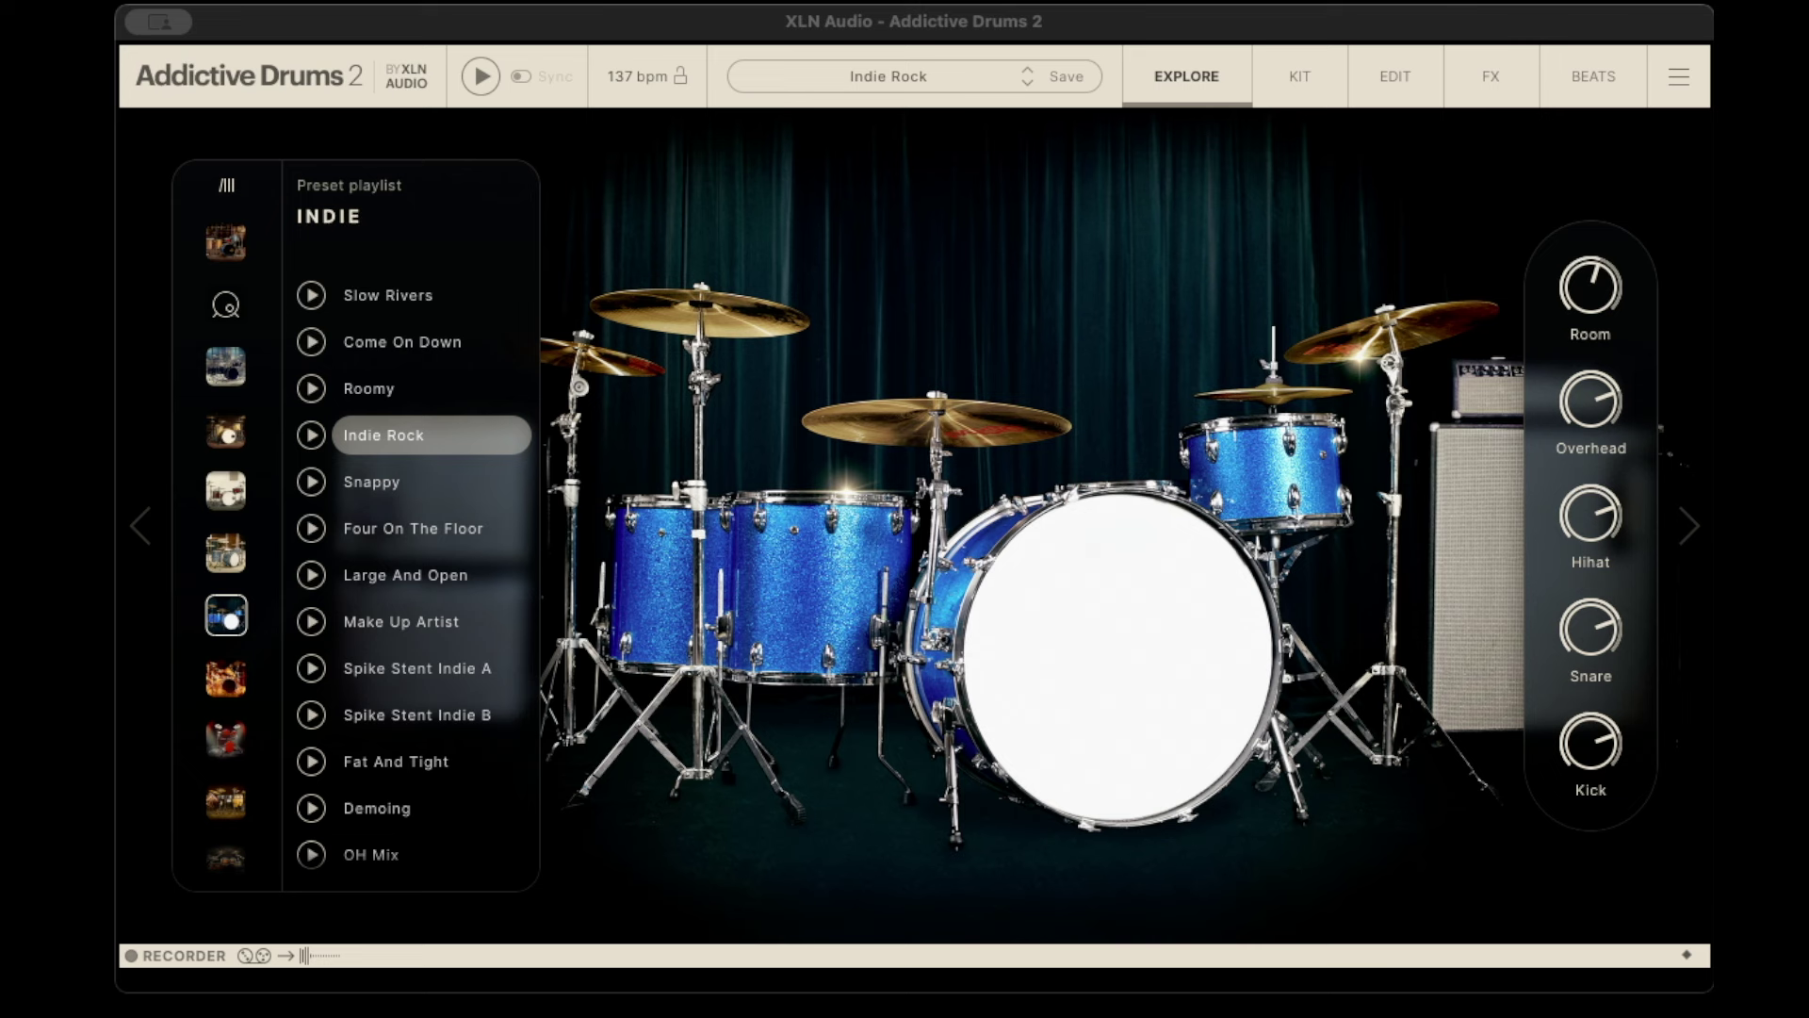
Step: Glance at the beats library, return to the kit view, and preview the Indie Rock groove
left_click(1613, 85)
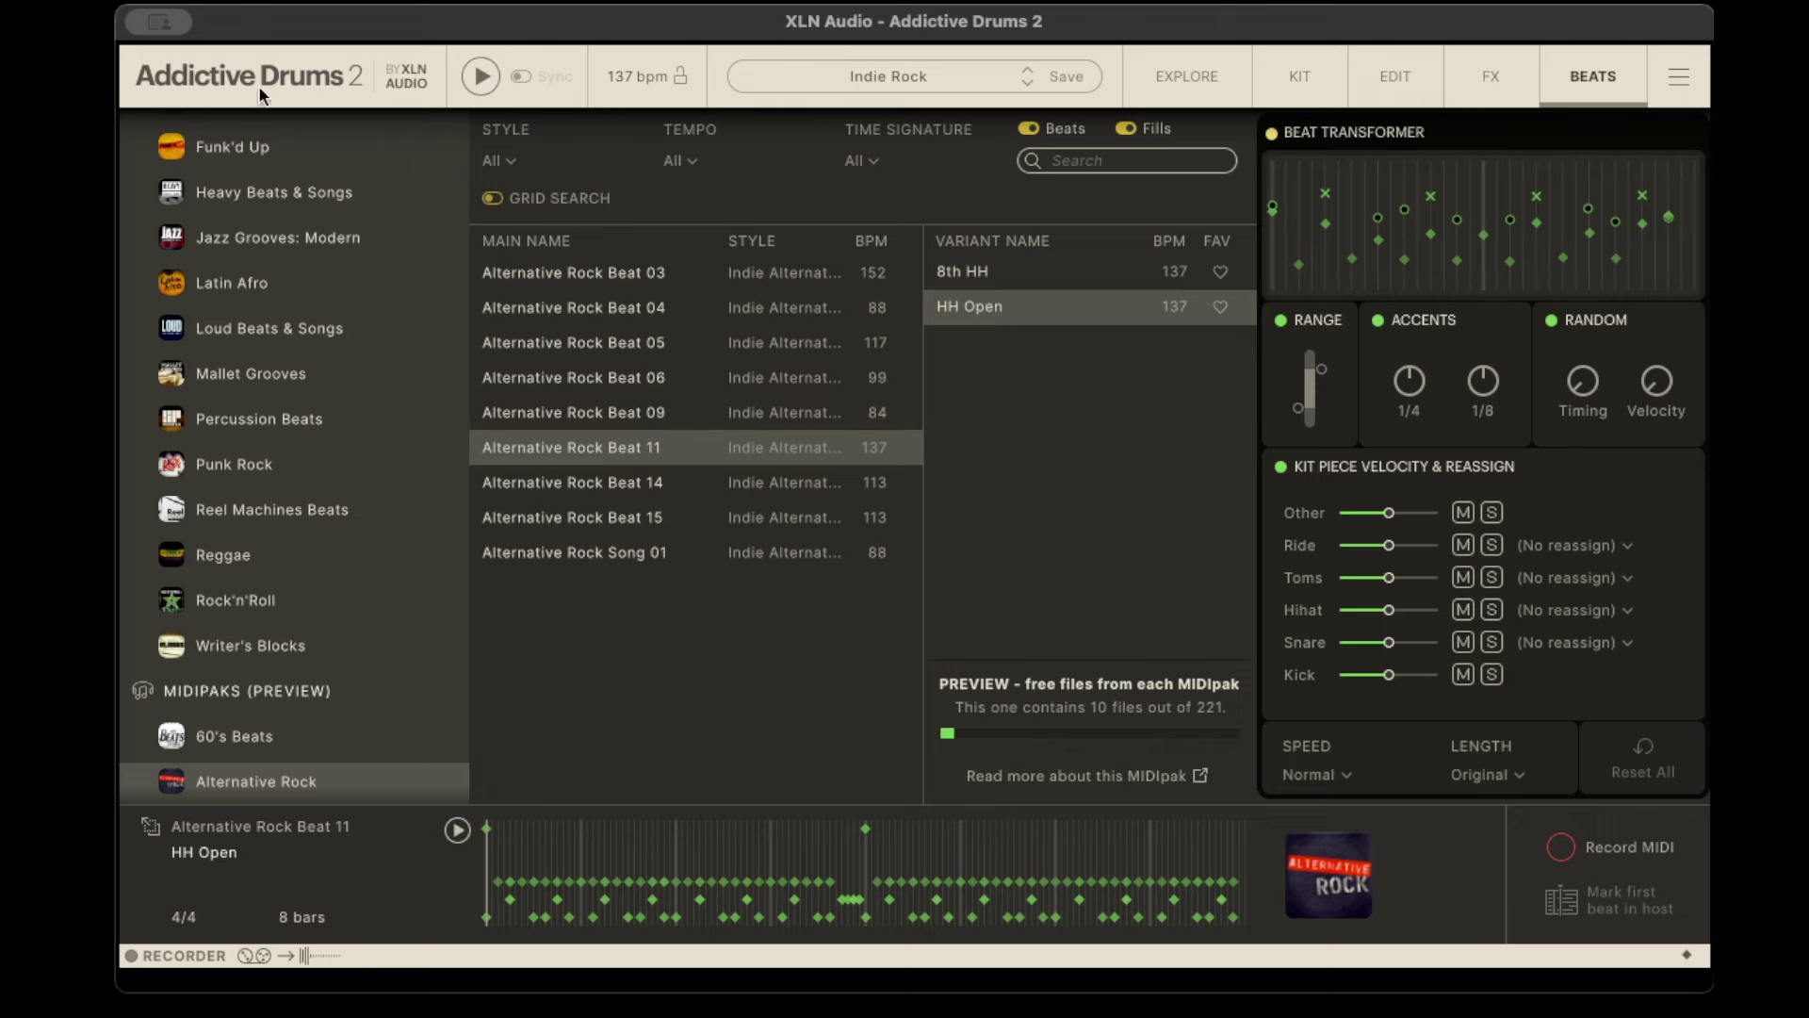
left_click(1191, 73)
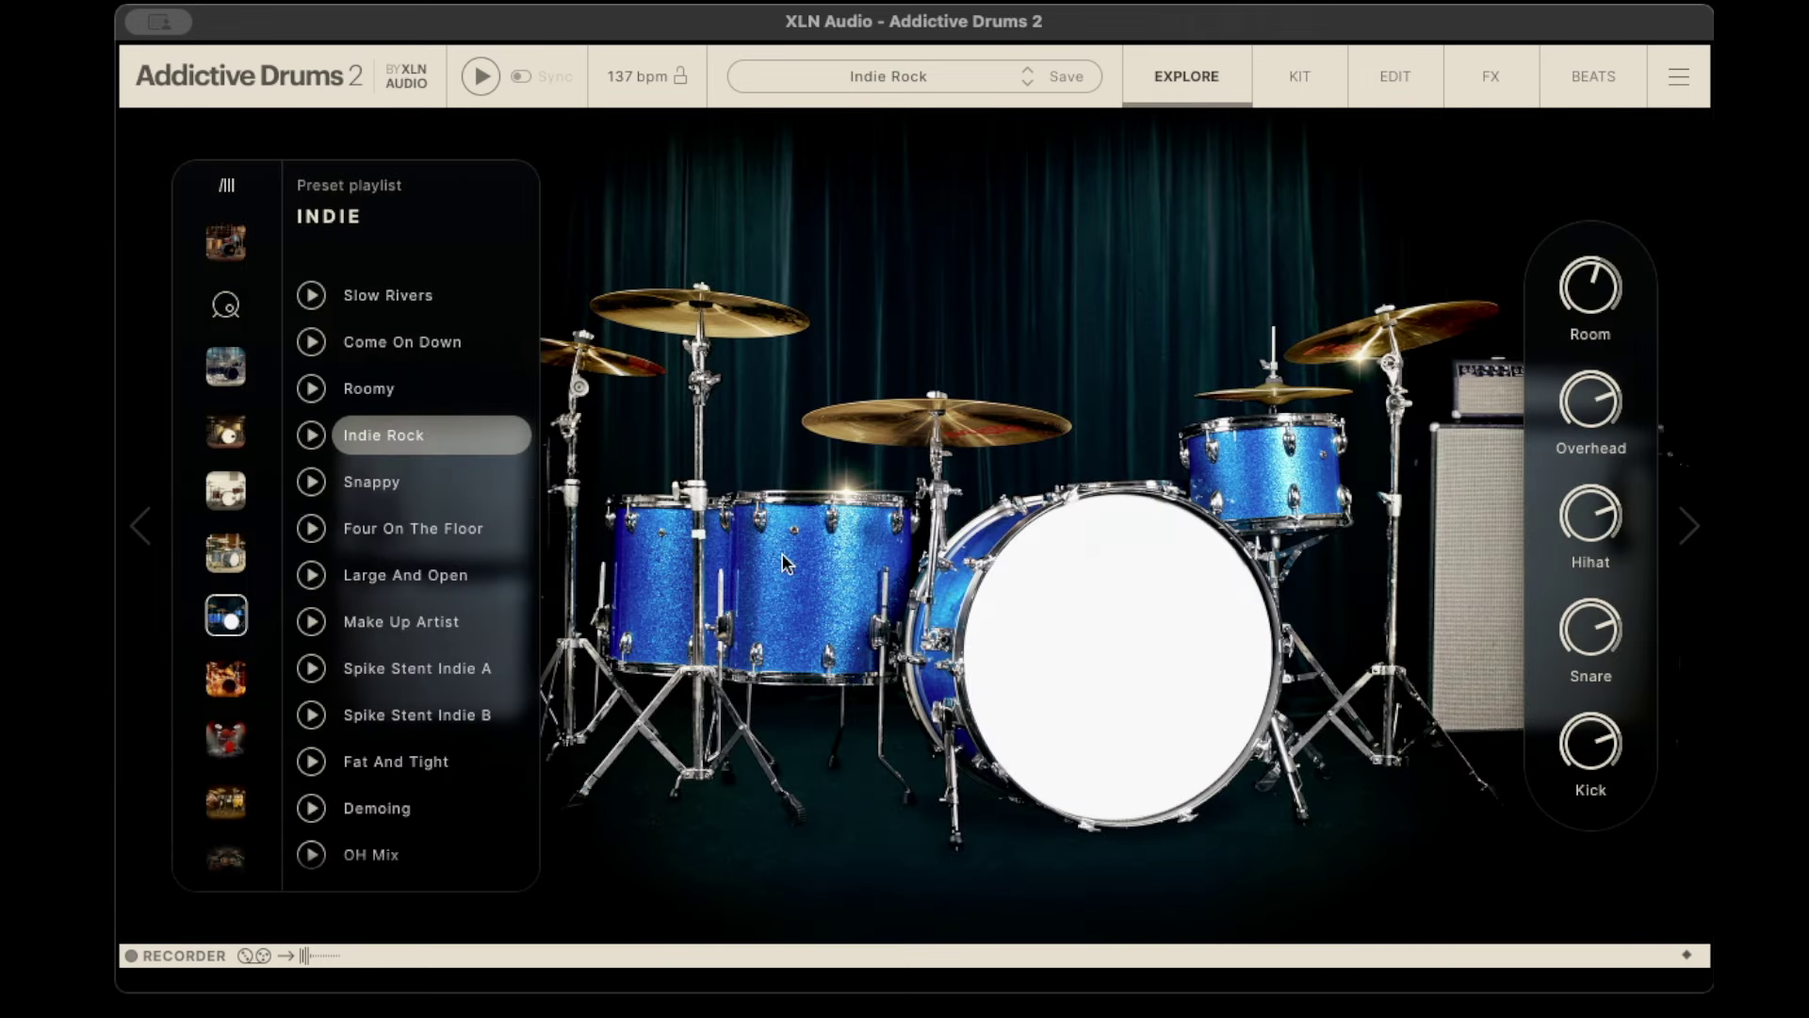
left_click(311, 436)
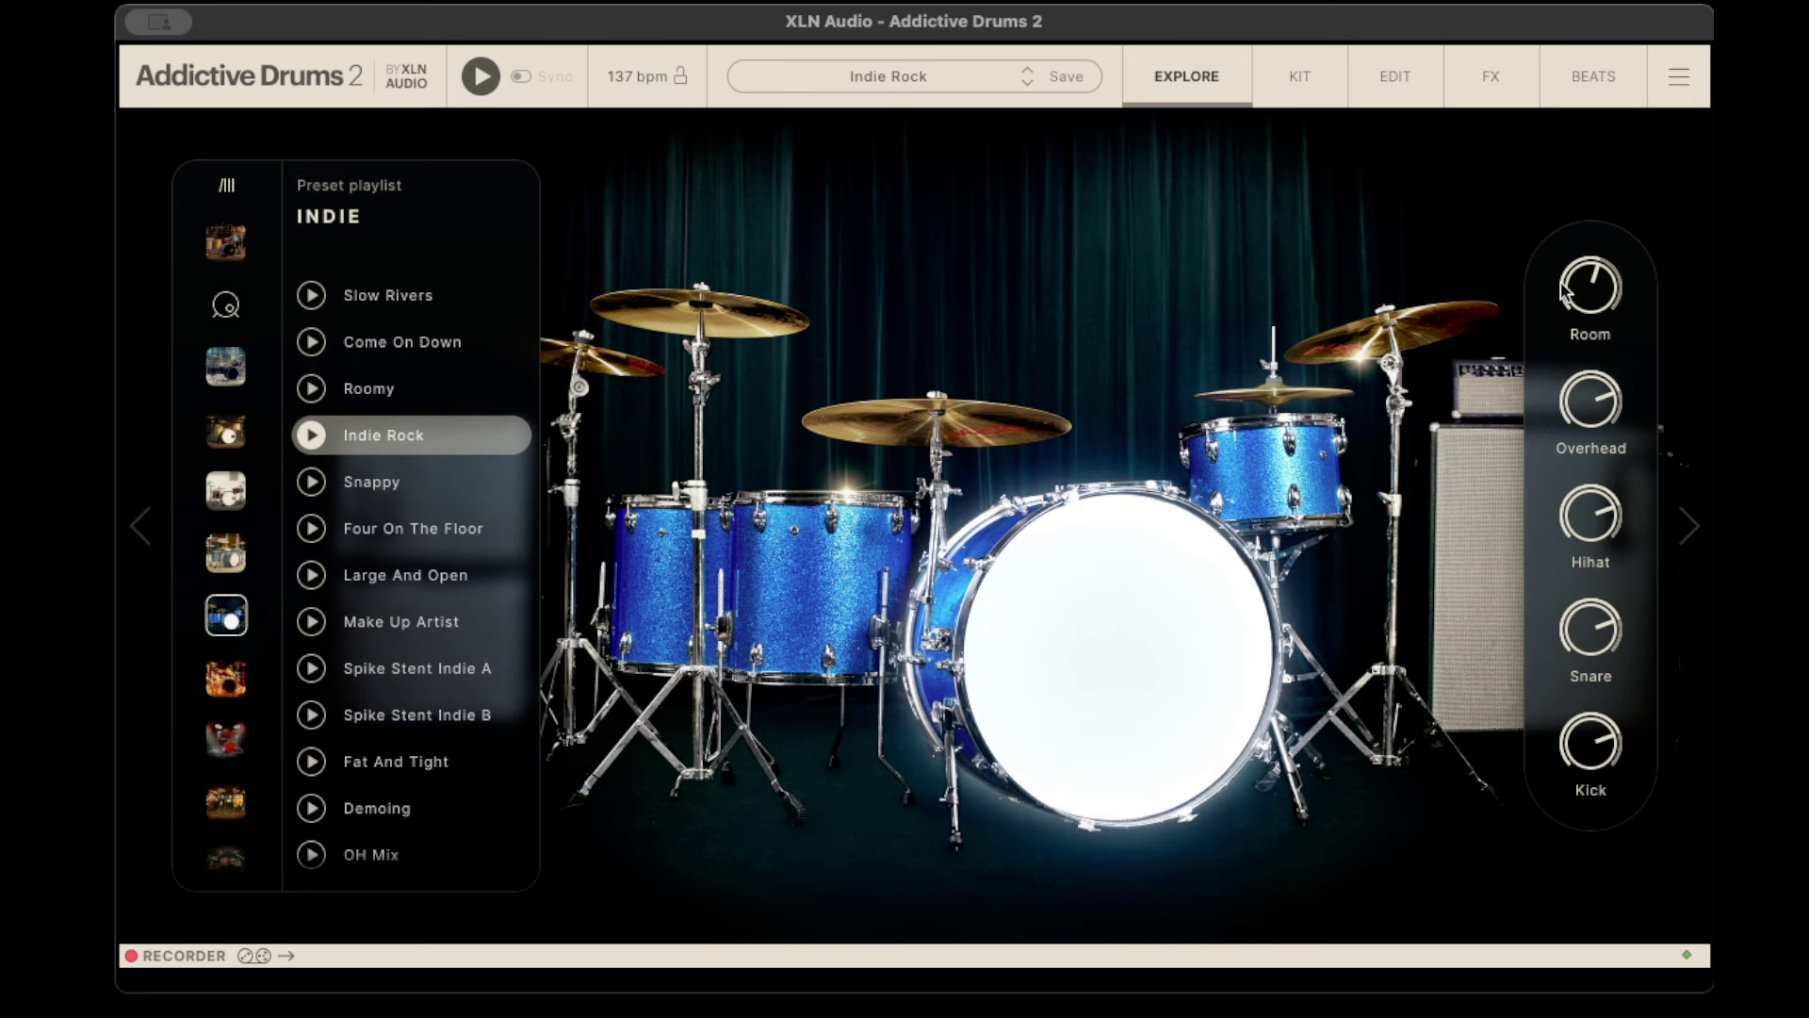
Step: Raise Room, adjust Overhead, raise Hihat, lower Snare and raise Kick levels
mouse_move(1586, 299)
left_mouse_down()
mouse_move(1586, 257)
mouse_move(1597, 306)
left_mouse_up()
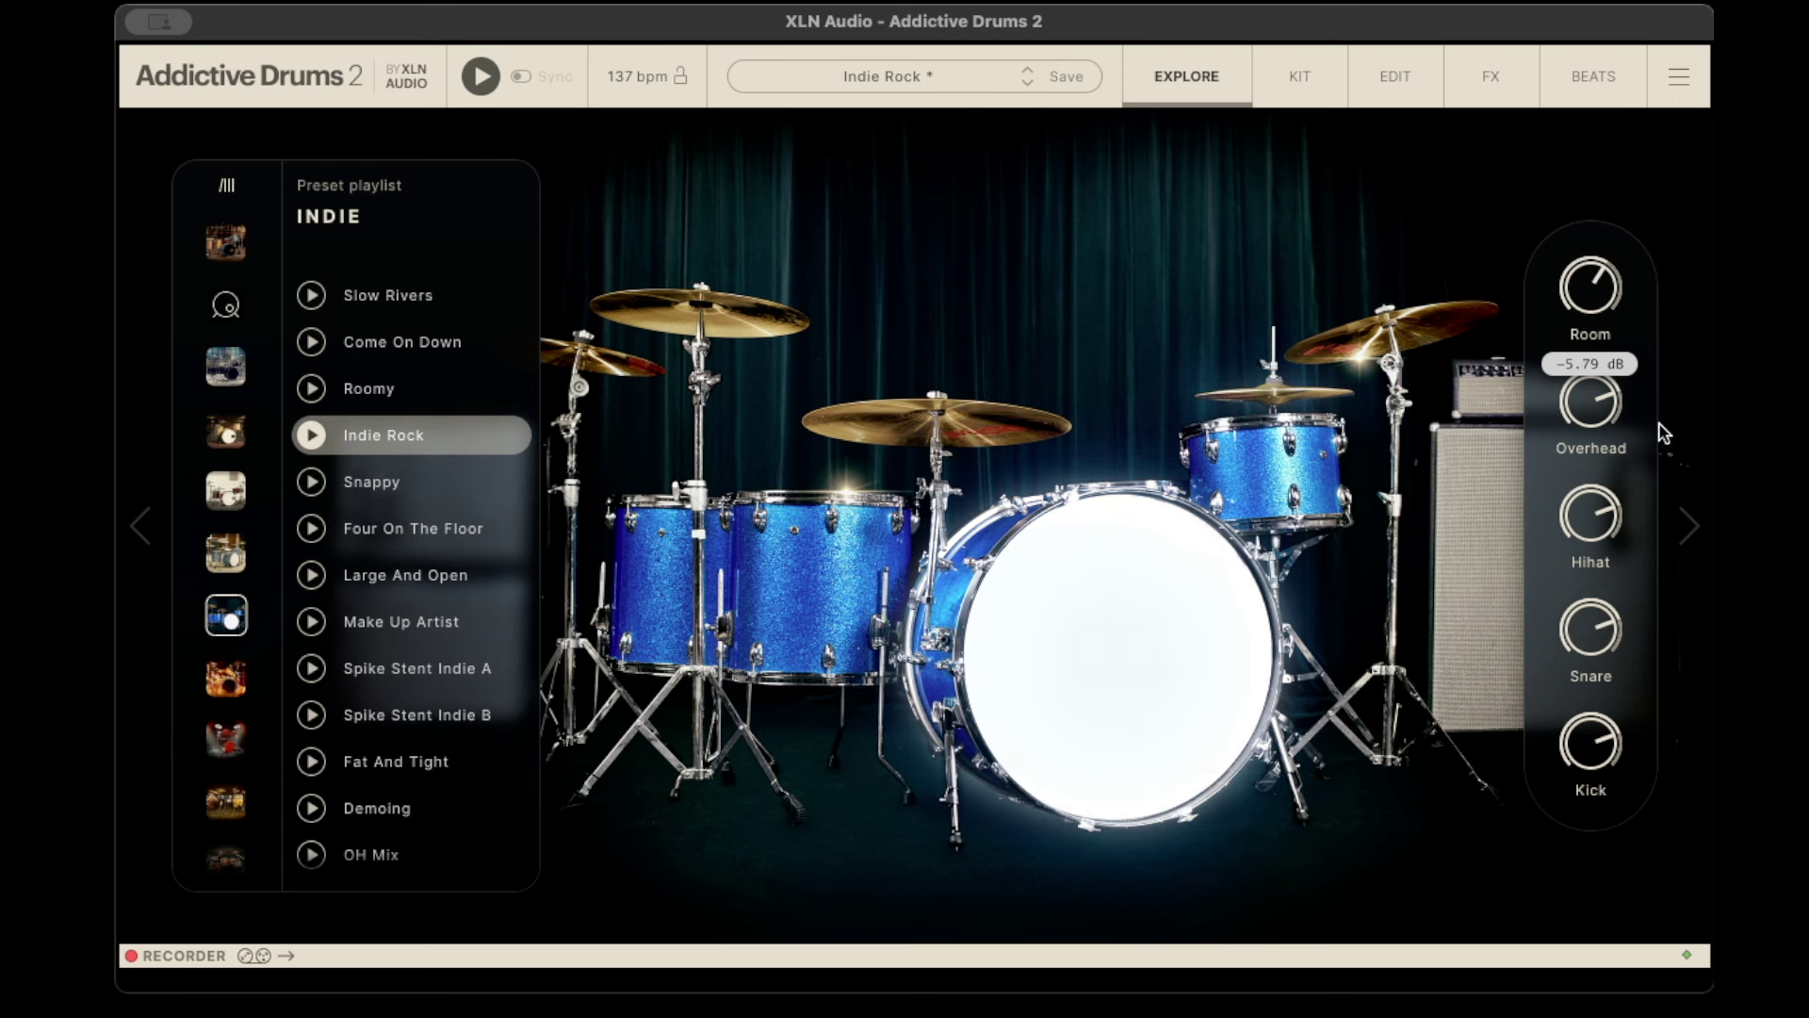
mouse_move(1590, 401)
left_mouse_down()
mouse_move(1590, 369)
mouse_move(1590, 391)
left_mouse_up()
mouse_move(1590, 515)
left_mouse_down()
mouse_move(1591, 485)
mouse_move(1591, 556)
mouse_move(1590, 535)
left_mouse_up()
left_click_drag(1591, 629, 1590, 639)
left_click_drag(1591, 743, 1592, 759)
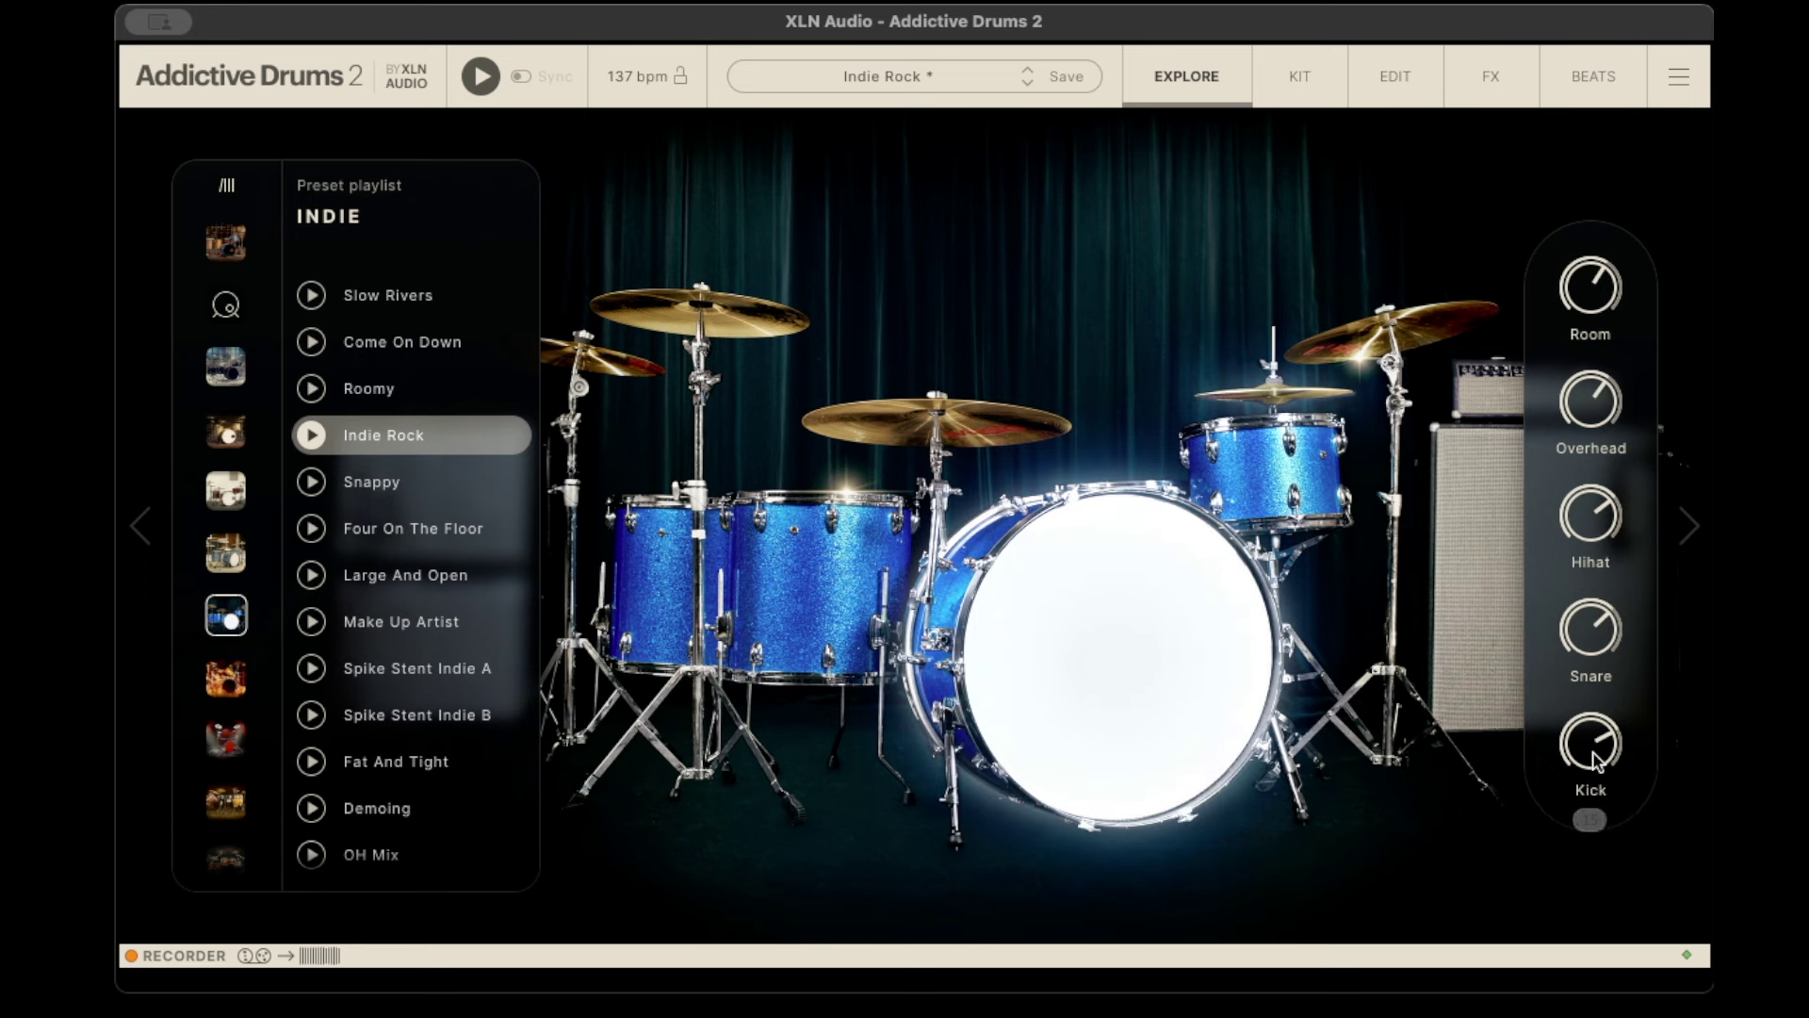
Step: Audition Snappy, Four On The Floor, Large And Open, Make Up Artist and Spike Stent Indie A, then stop
left_click(317, 491)
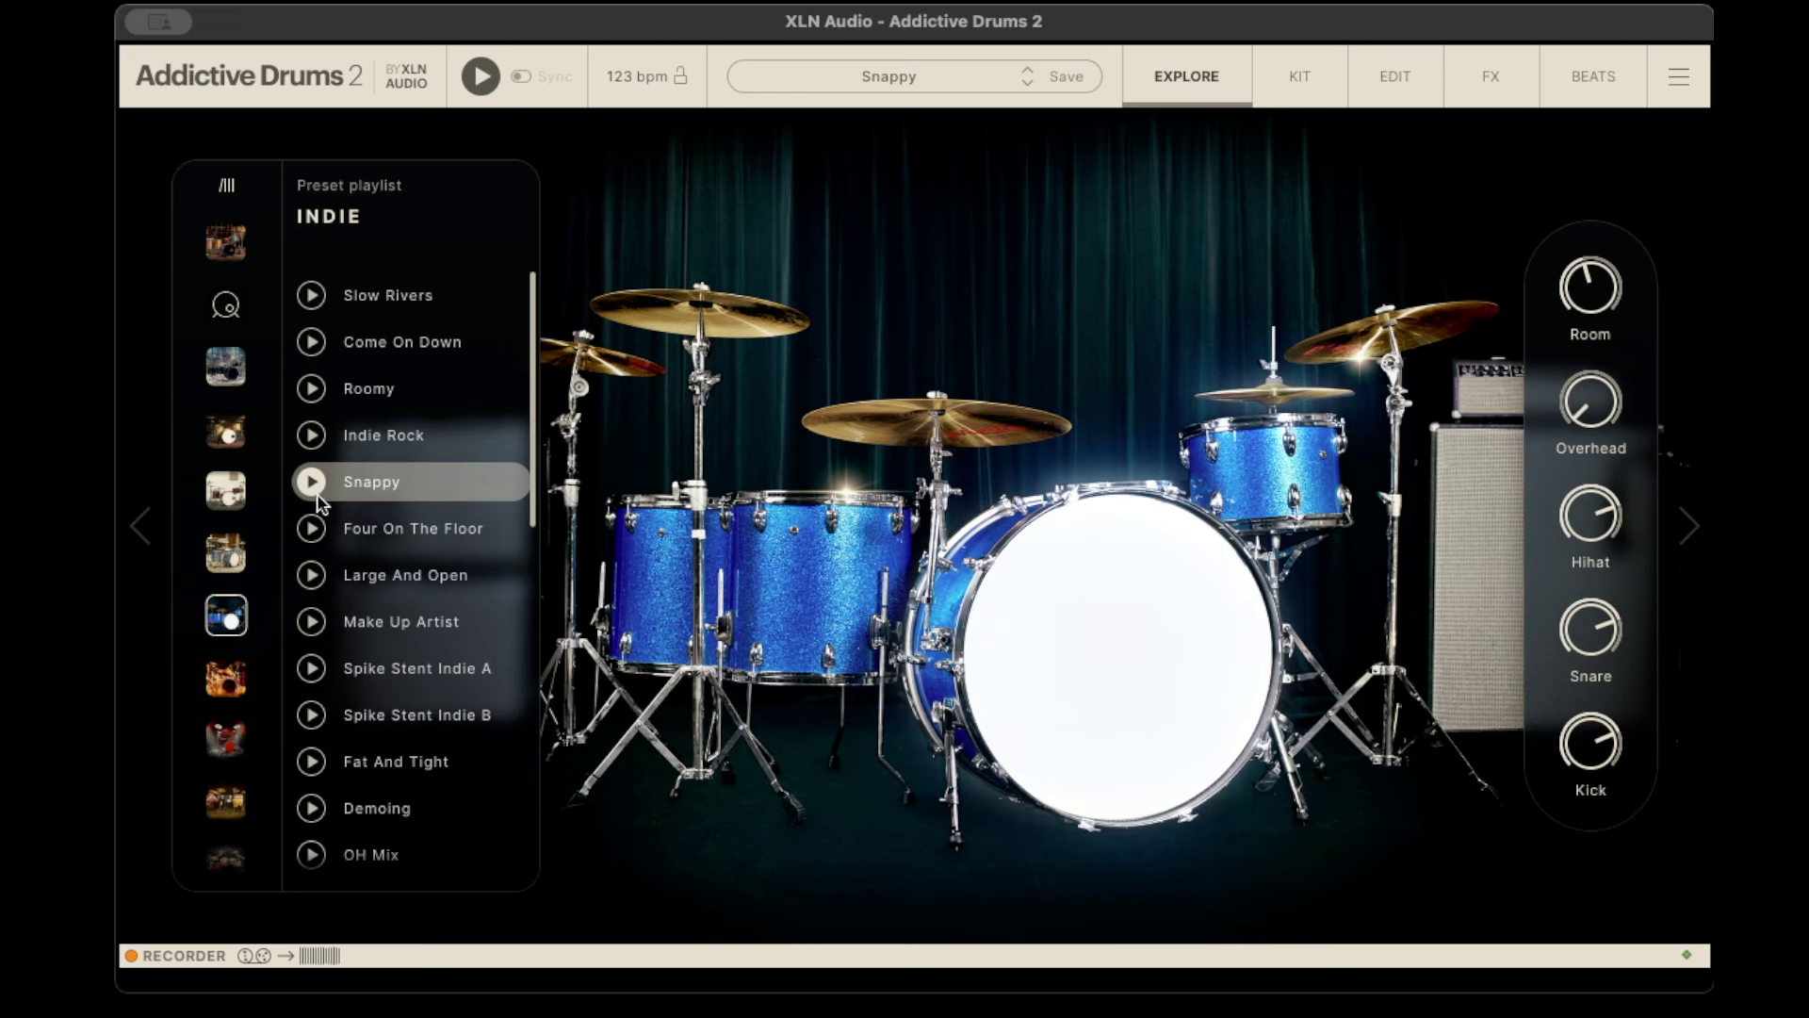
left_click(317, 528)
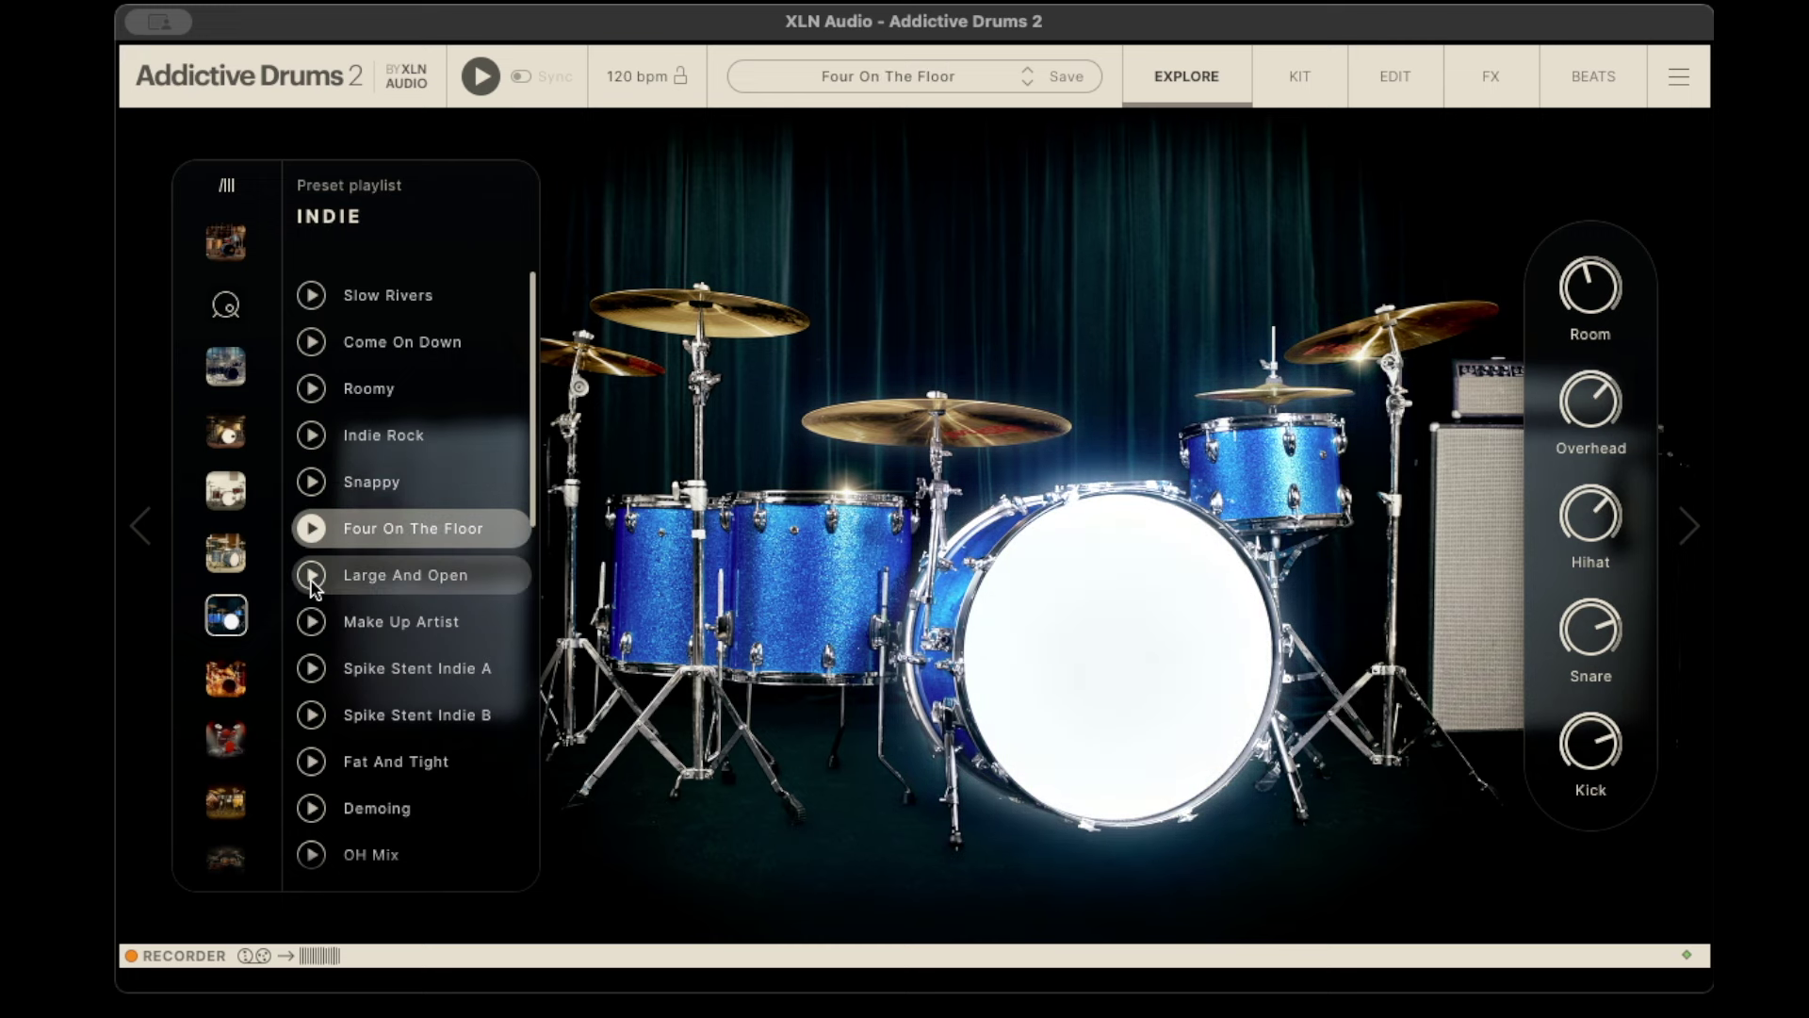
left_click(312, 576)
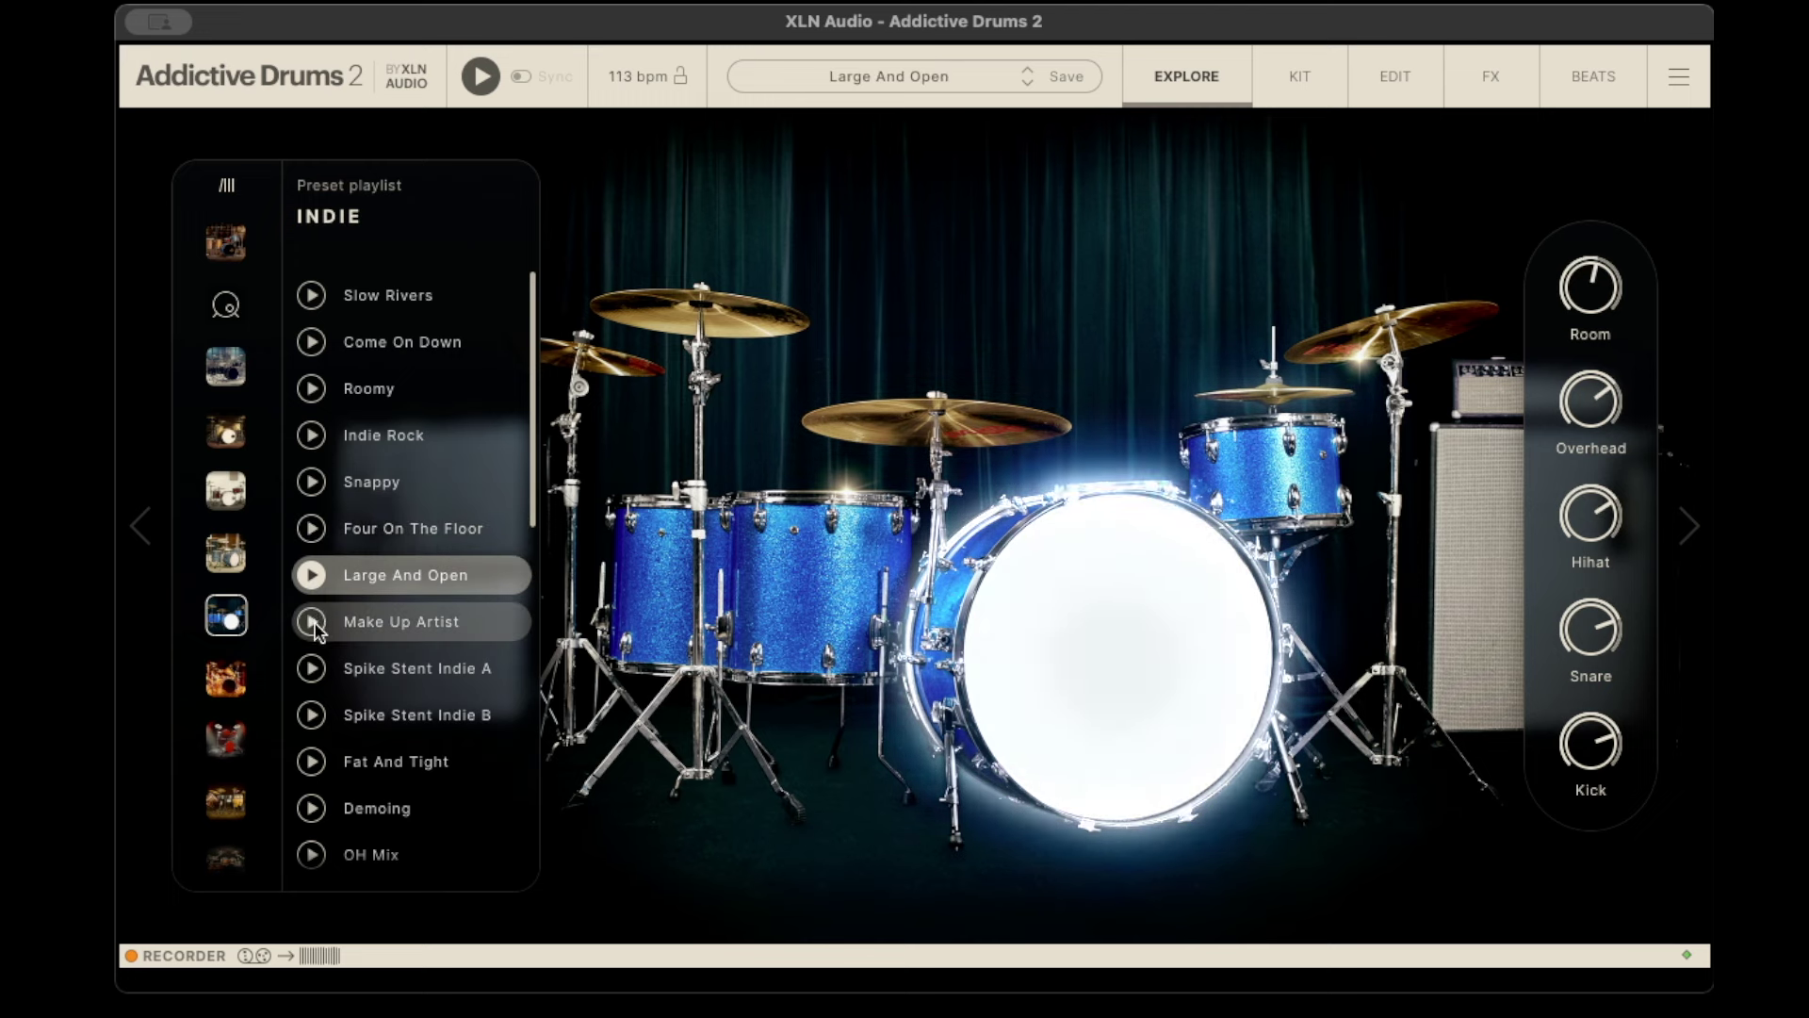
left_click(314, 623)
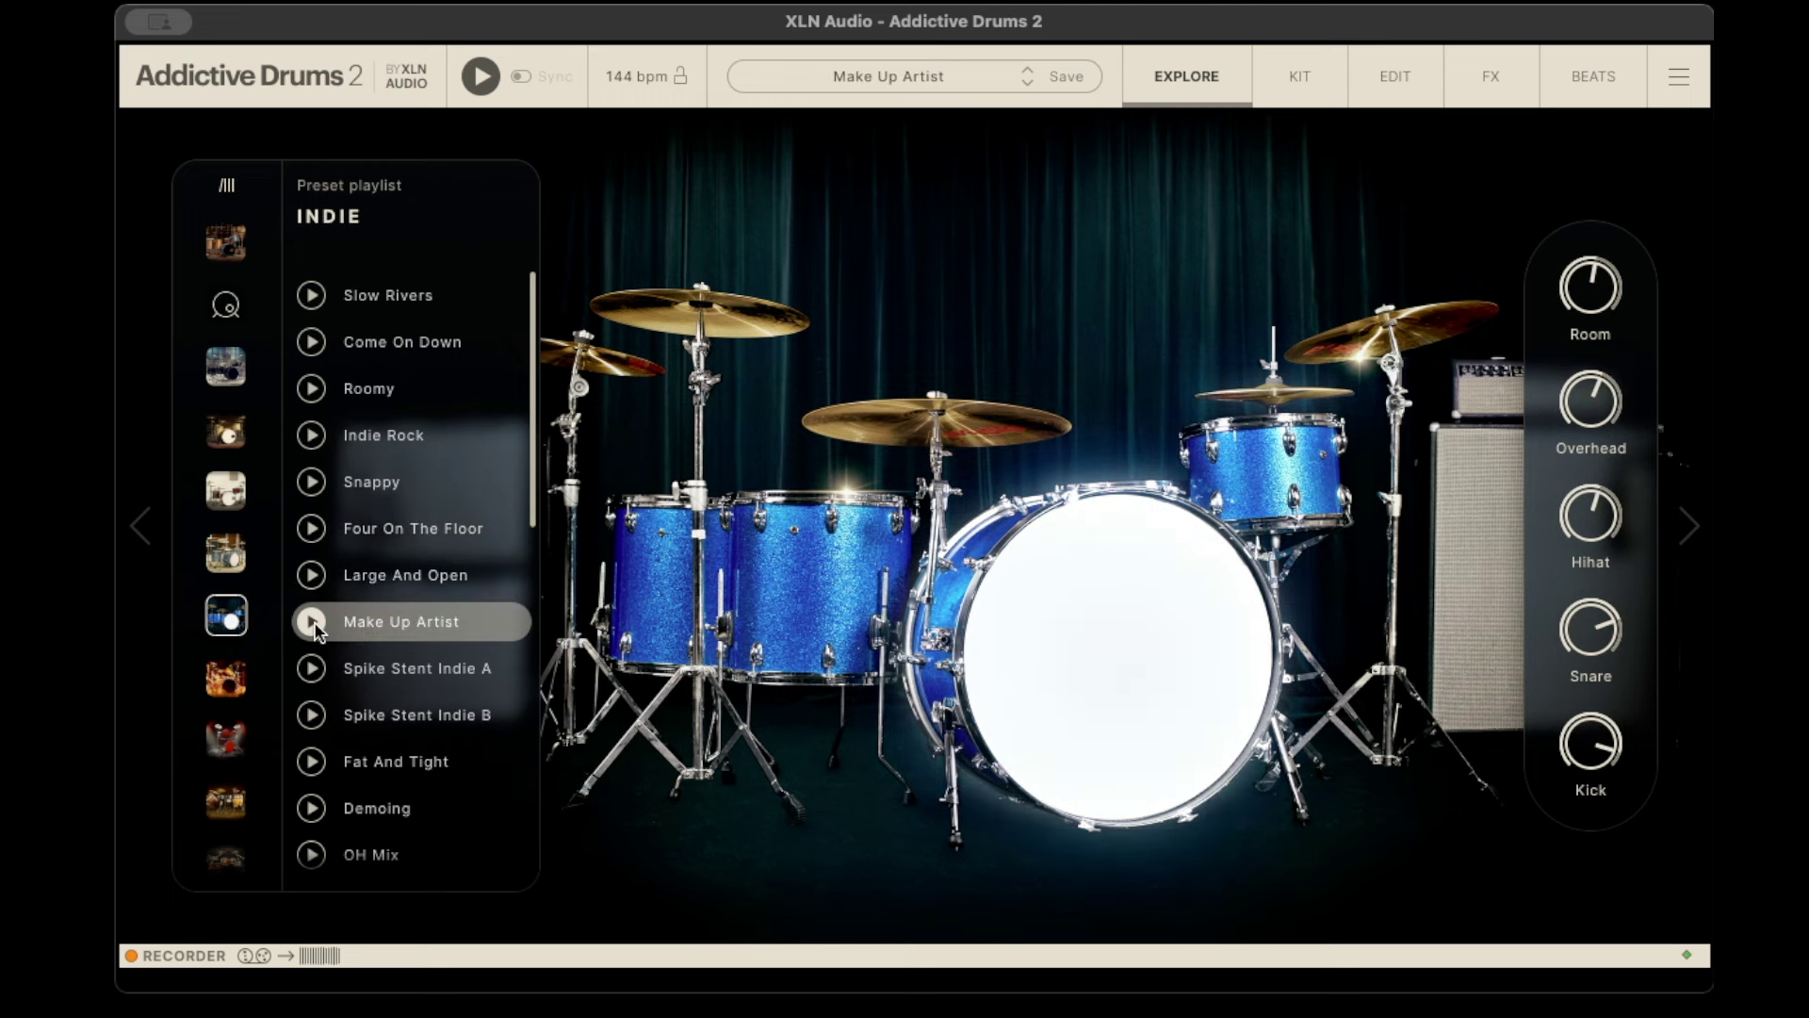
left_click(314, 670)
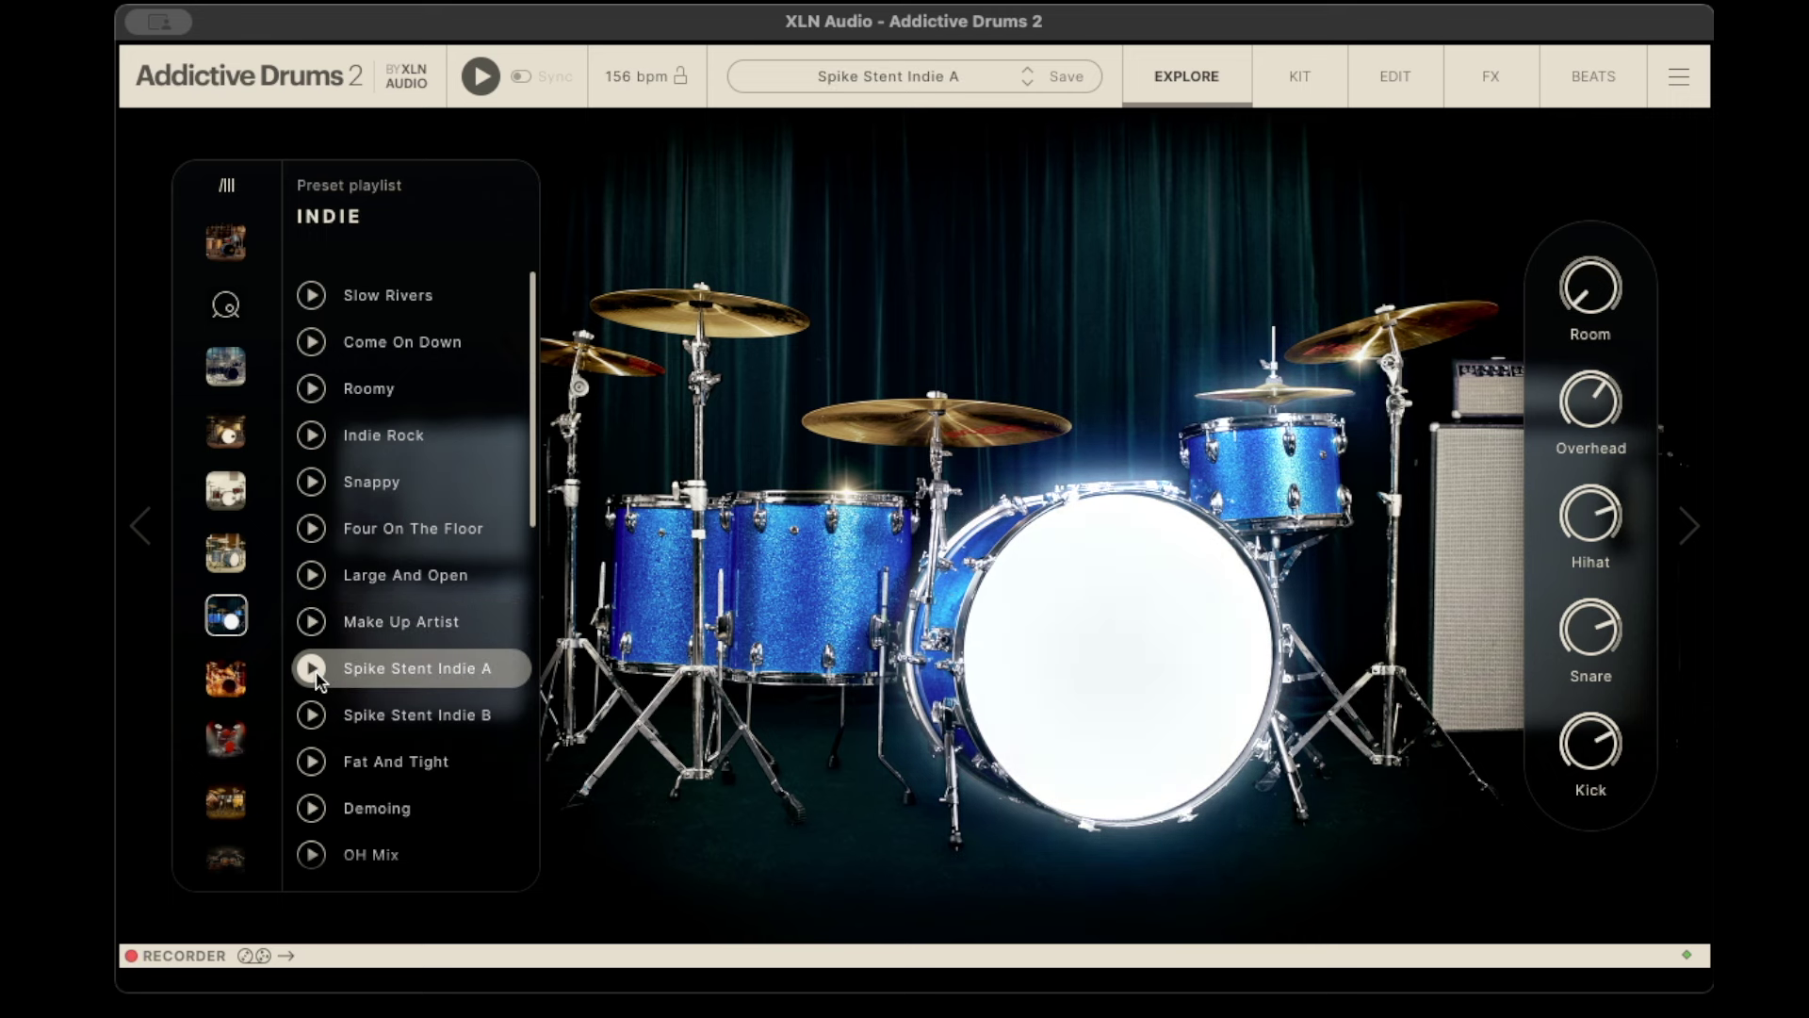
mouse_move(224, 377)
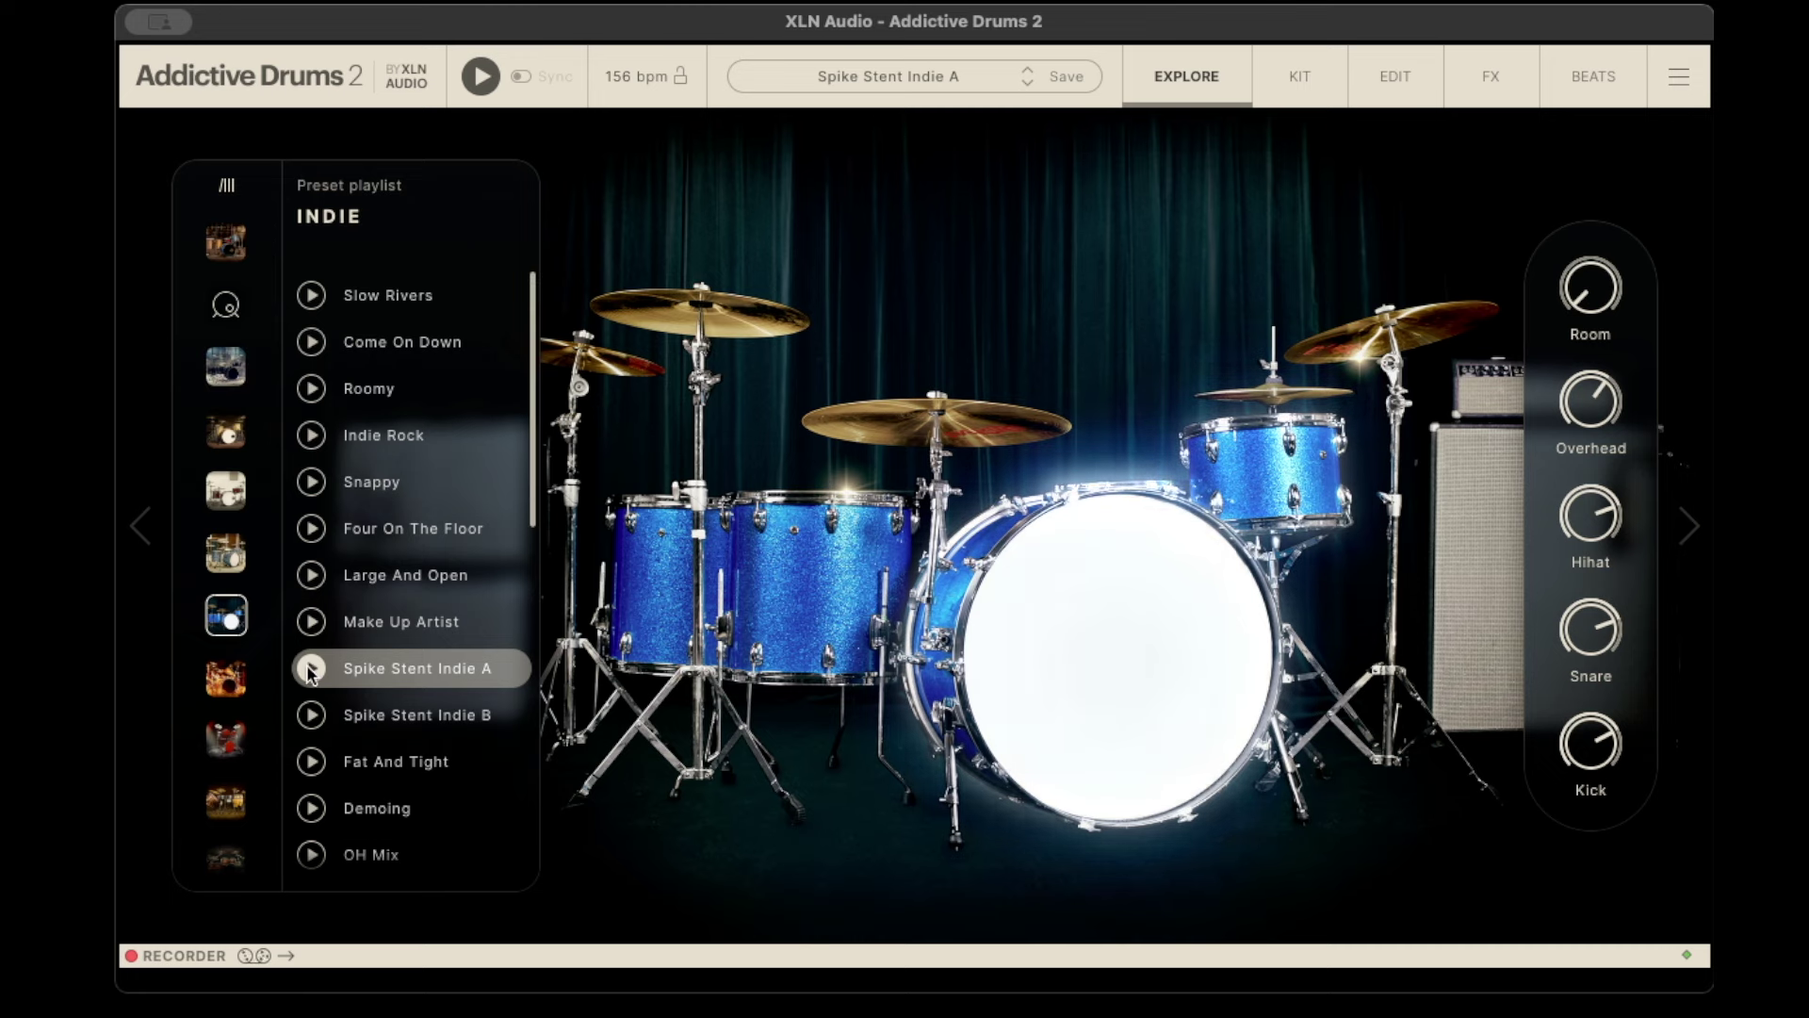
left_click(482, 76)
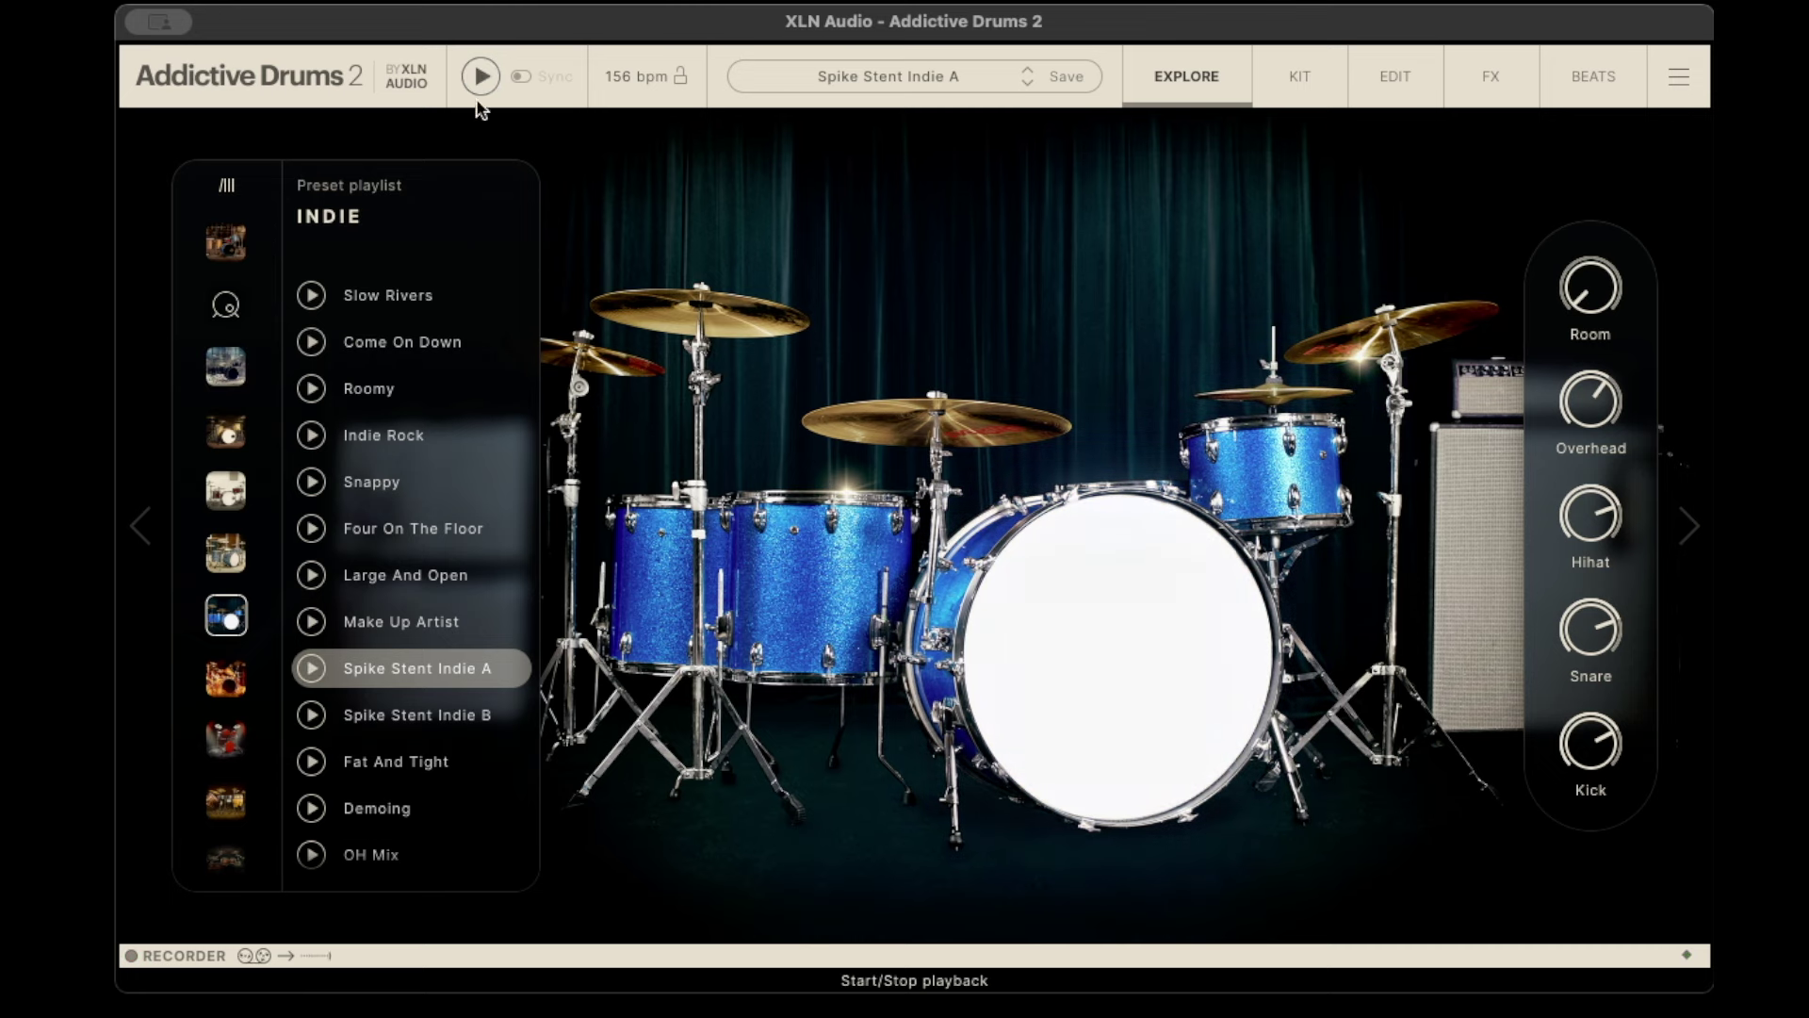
Step: In the Black Velvet kit, play Crisp With Plate, Mullet BITF, Arena Pimp and To Hell
left_click(211, 375)
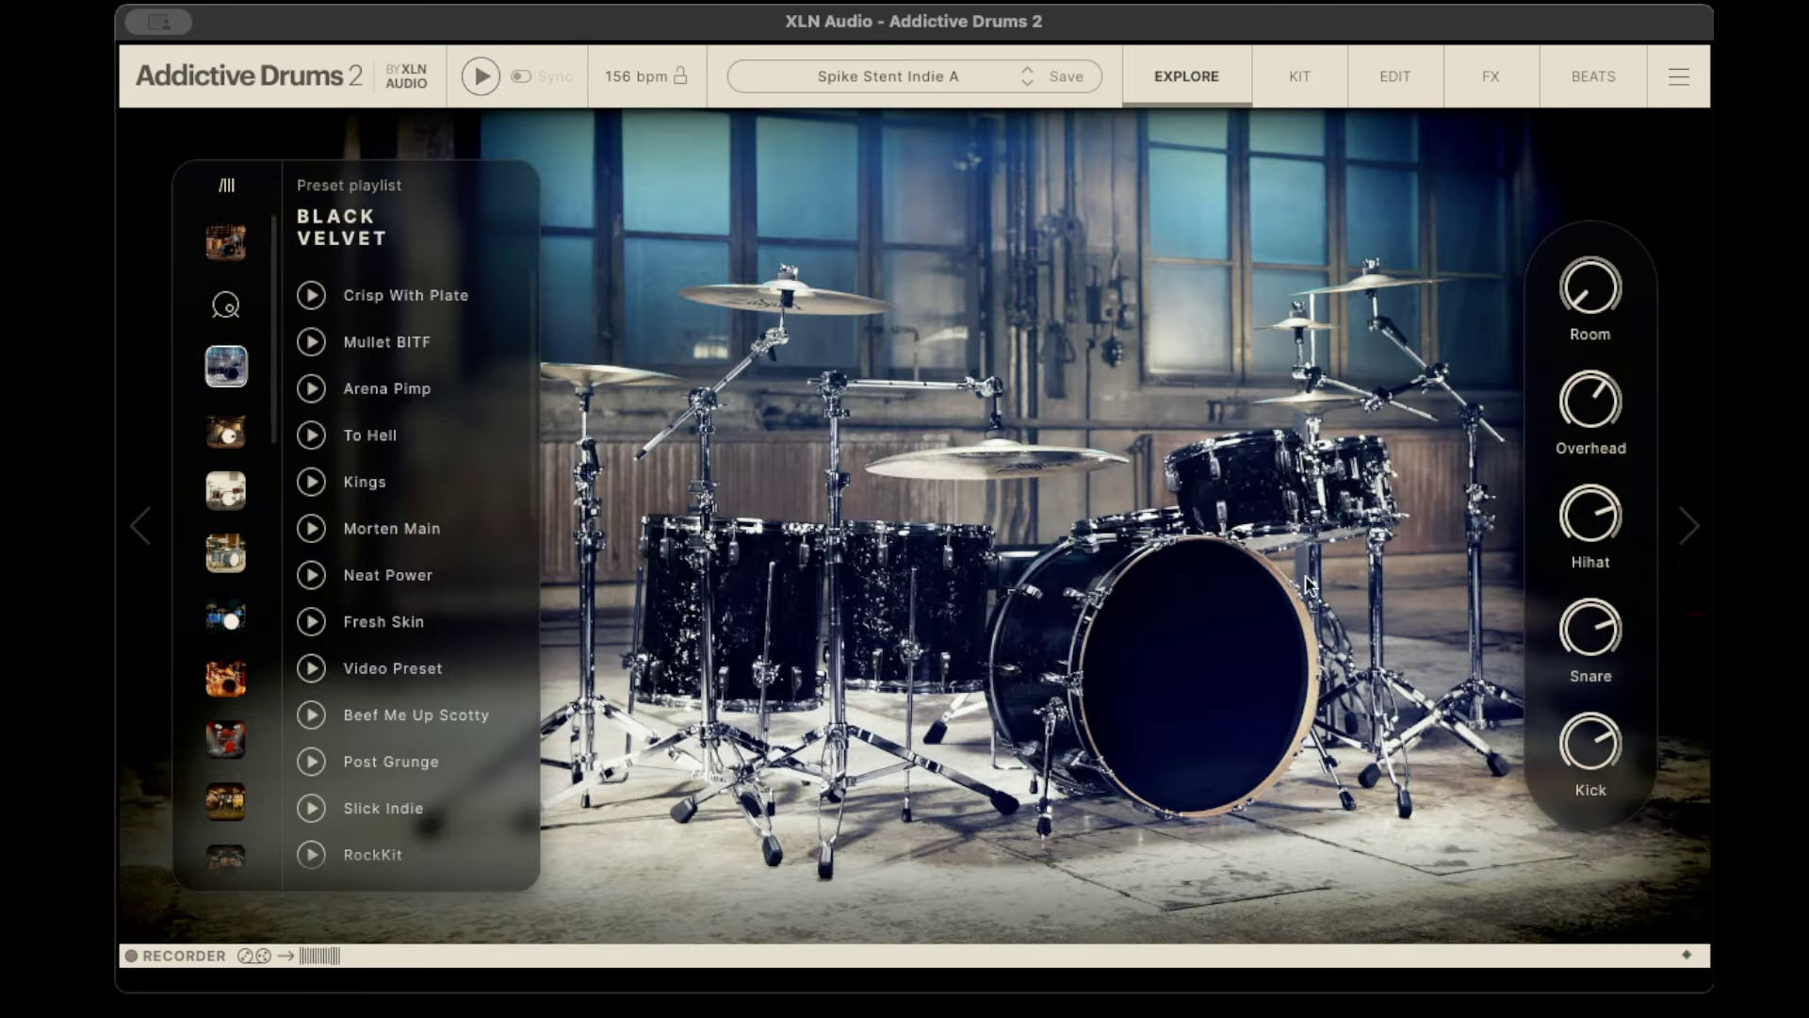
left_click(318, 300)
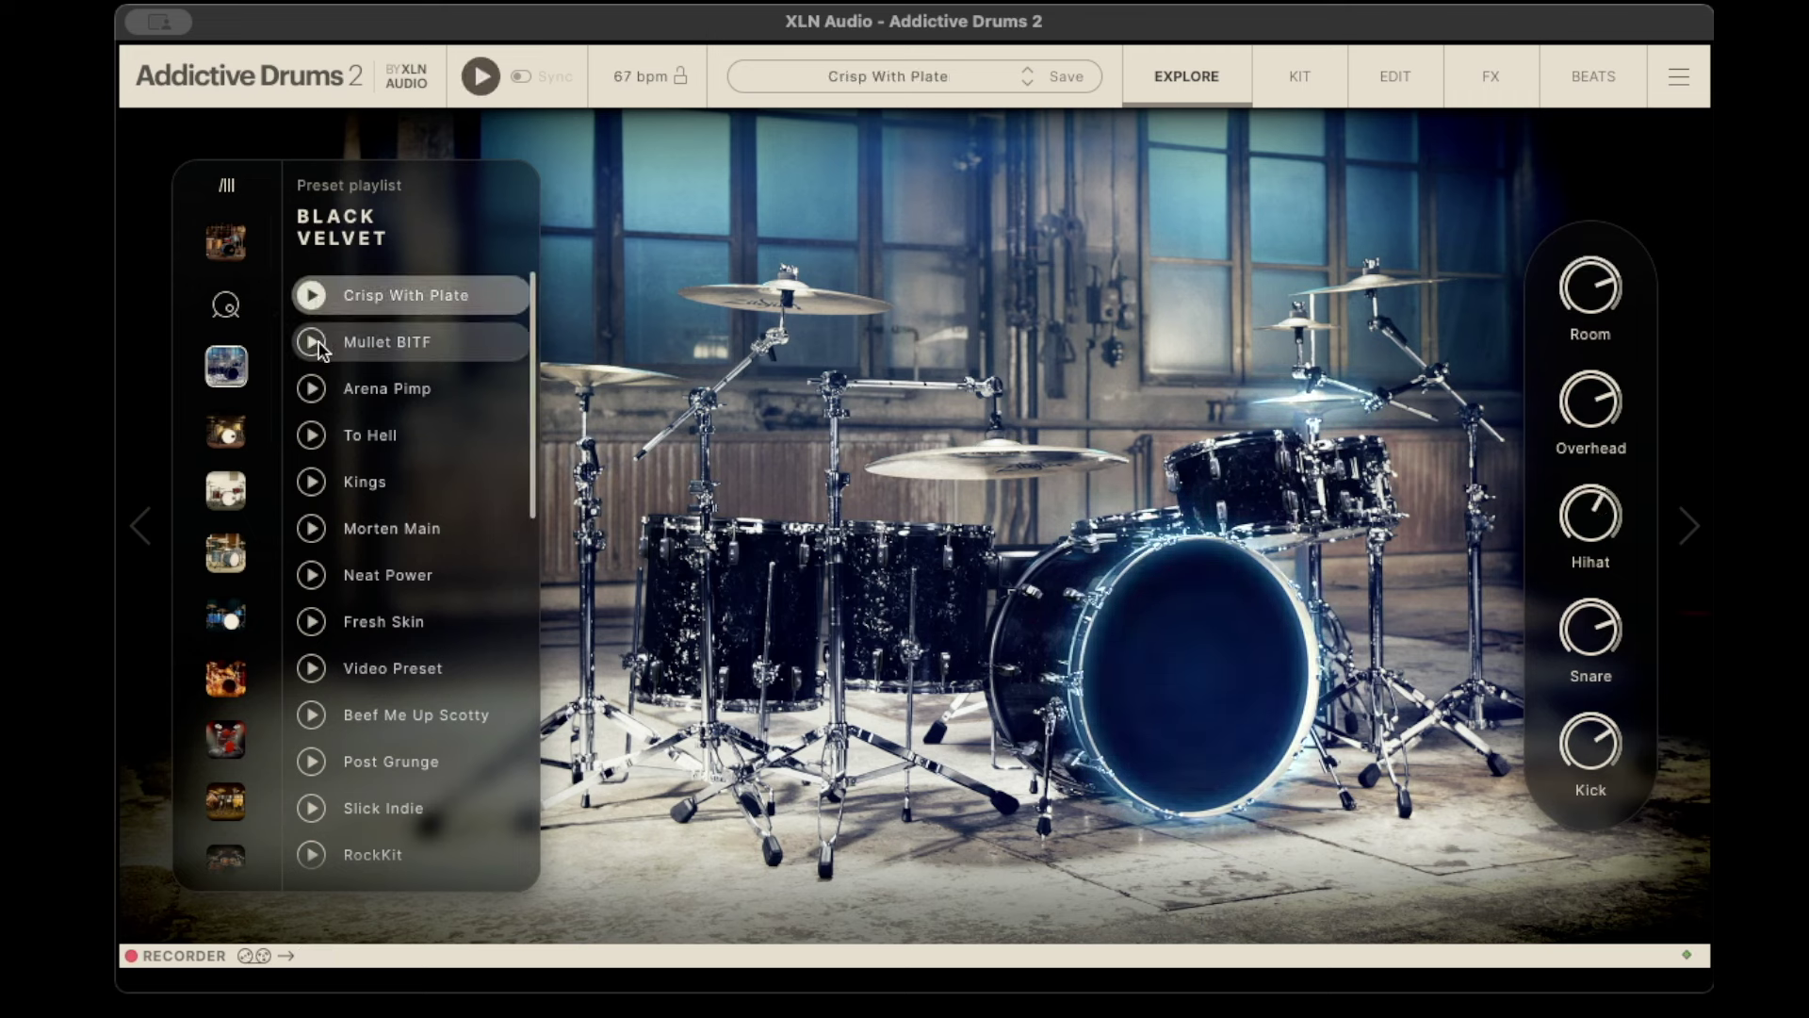
left_click(319, 344)
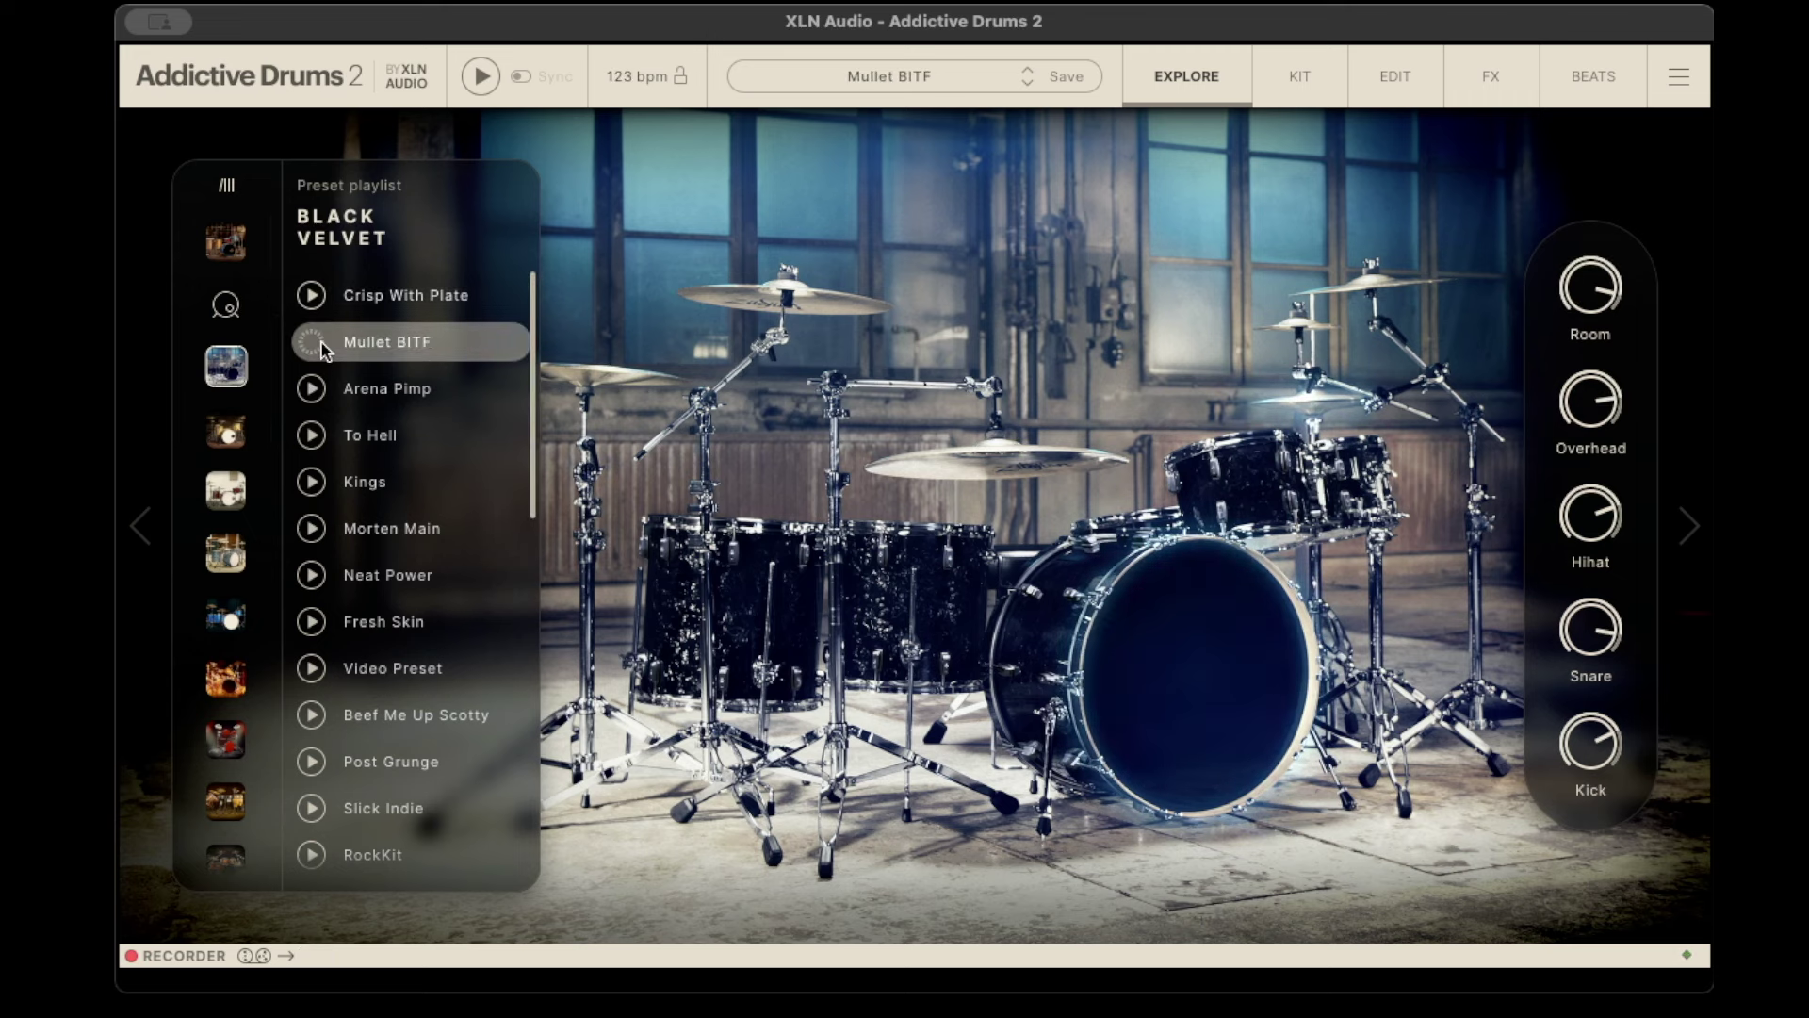
left_click(311, 395)
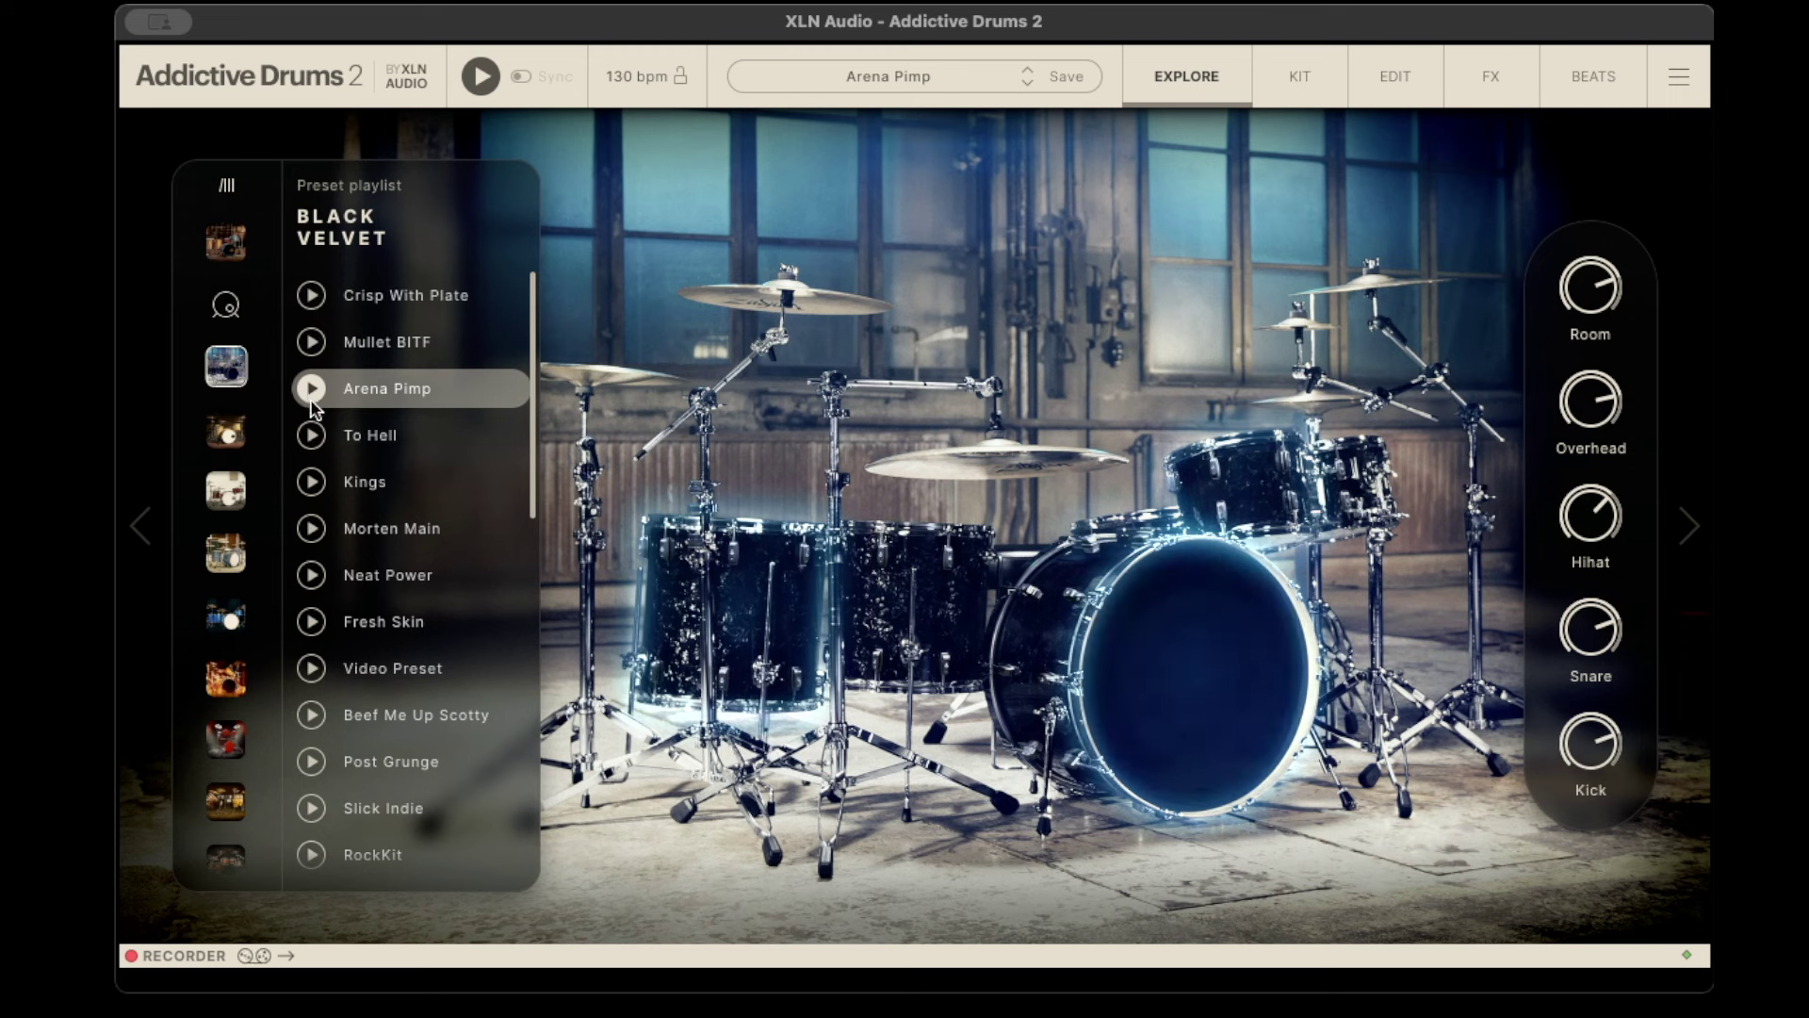
left_click(311, 435)
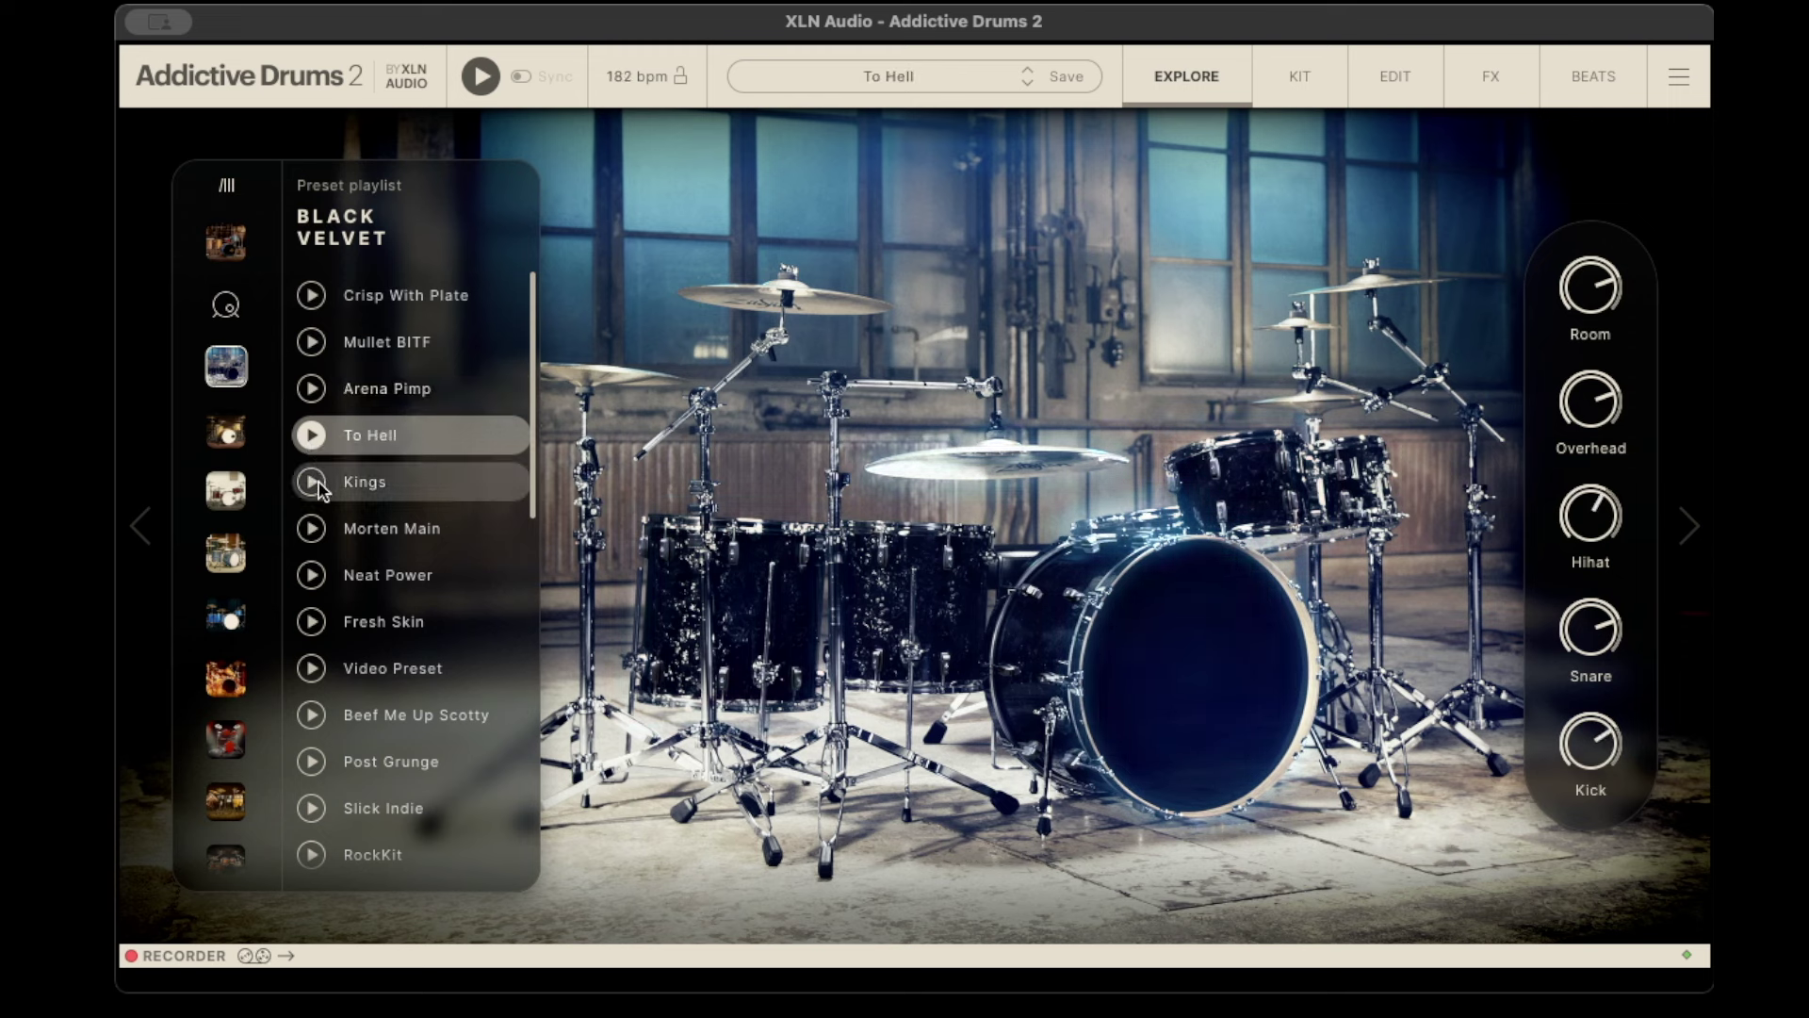
Step: Play Boutique Mallets' Thumpy Mallet and Ambient Punch, then load Fairfax Vol 1's Neutral preset
left_click(226, 431)
left_click(311, 296)
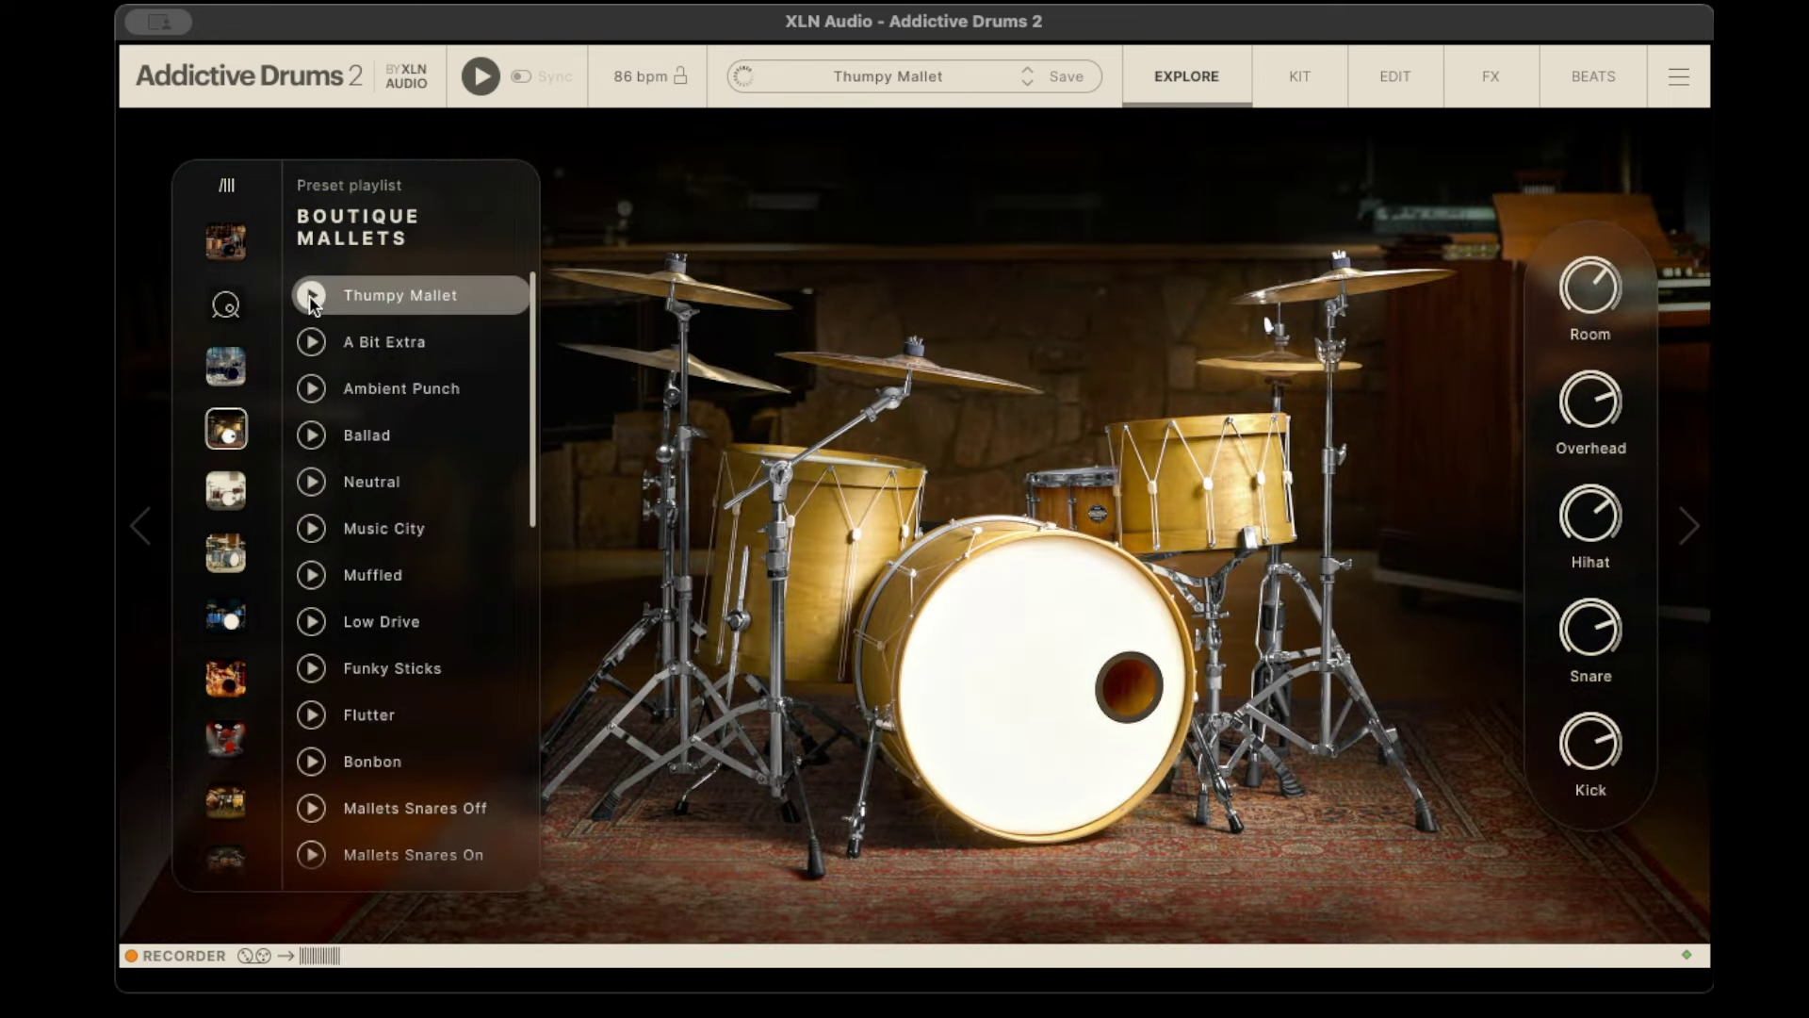
left_click(310, 390)
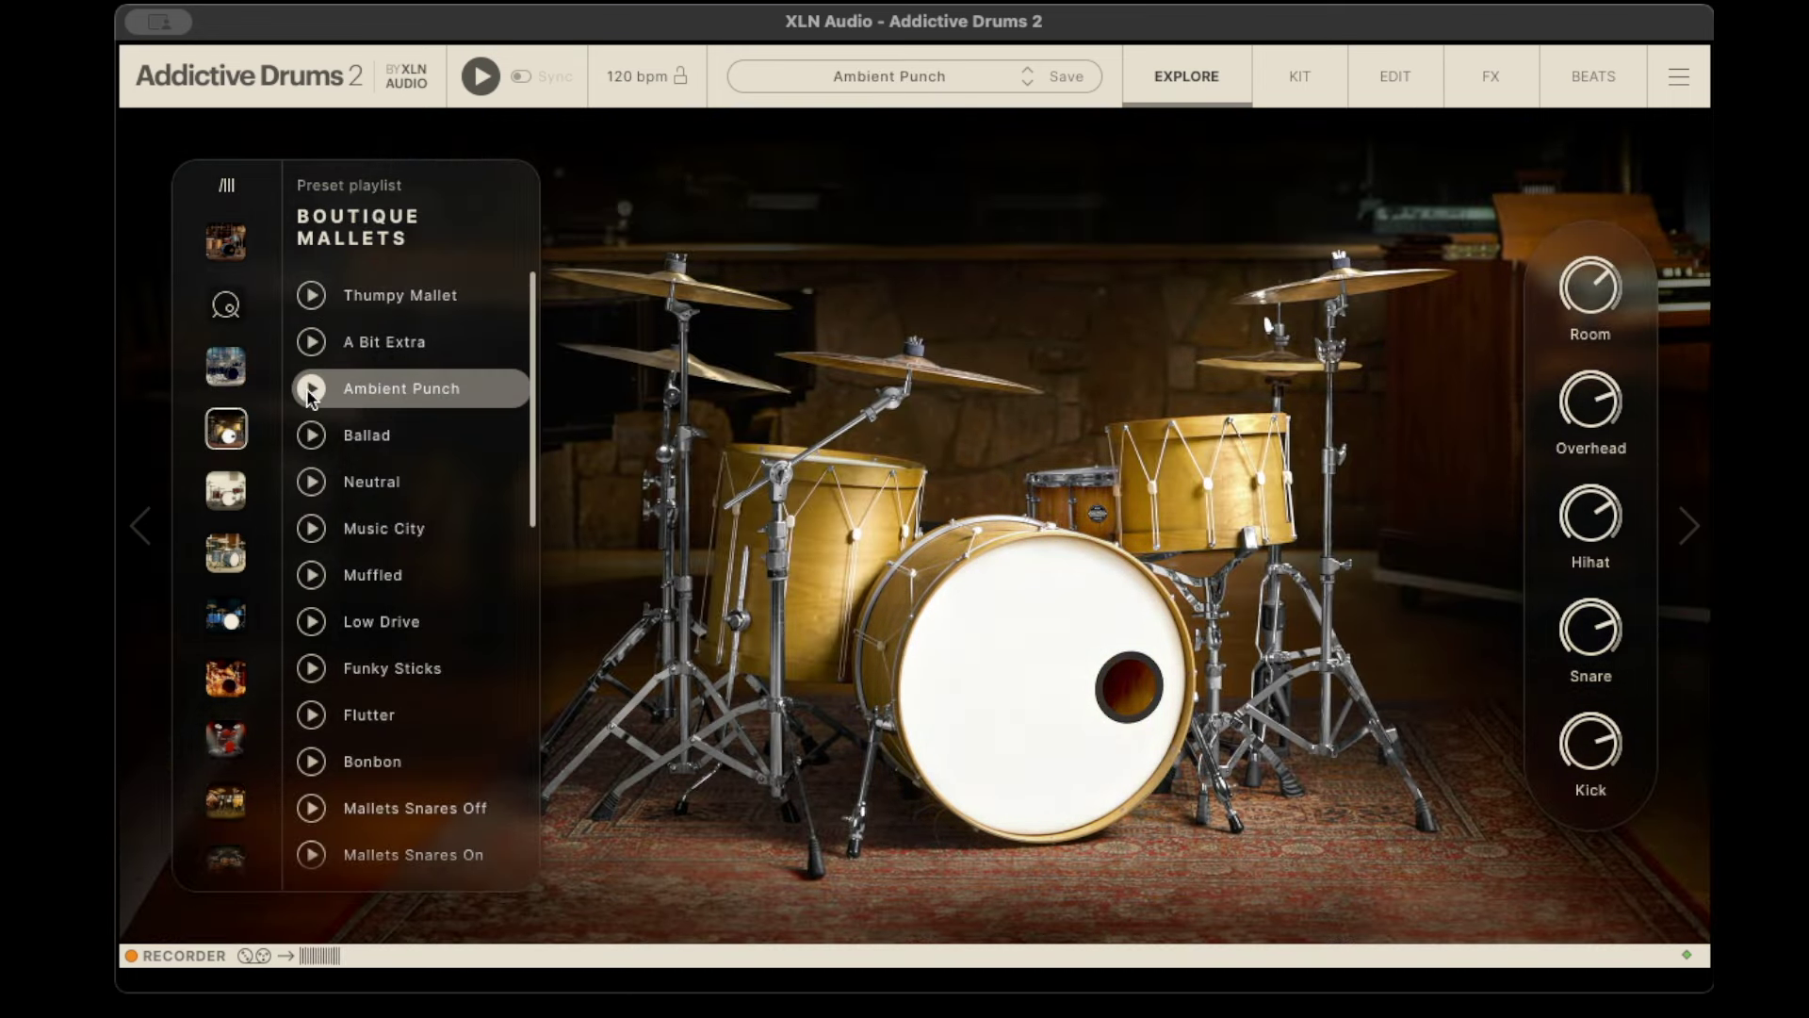
left_click(220, 507)
left_click(313, 301)
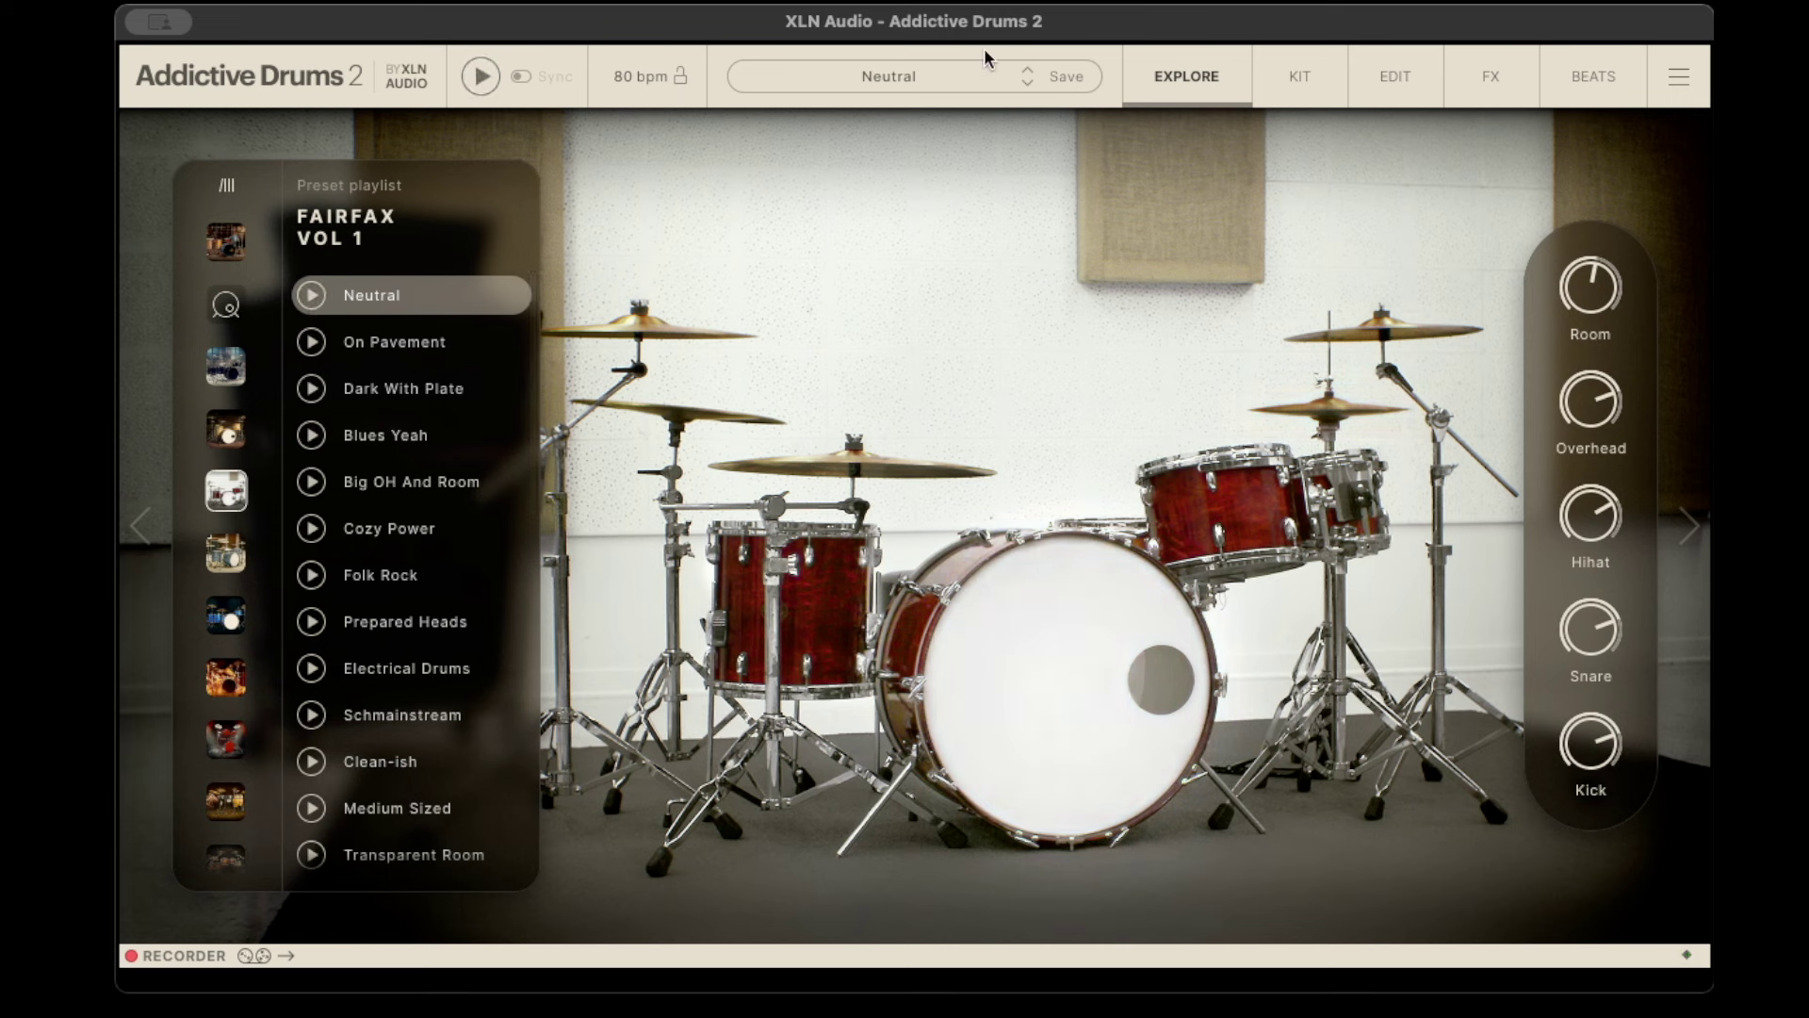
Step: Show the Kit page with the Gretsch Stop Sign drums, Tama Bell Brass snare and mixer
left_click(1311, 77)
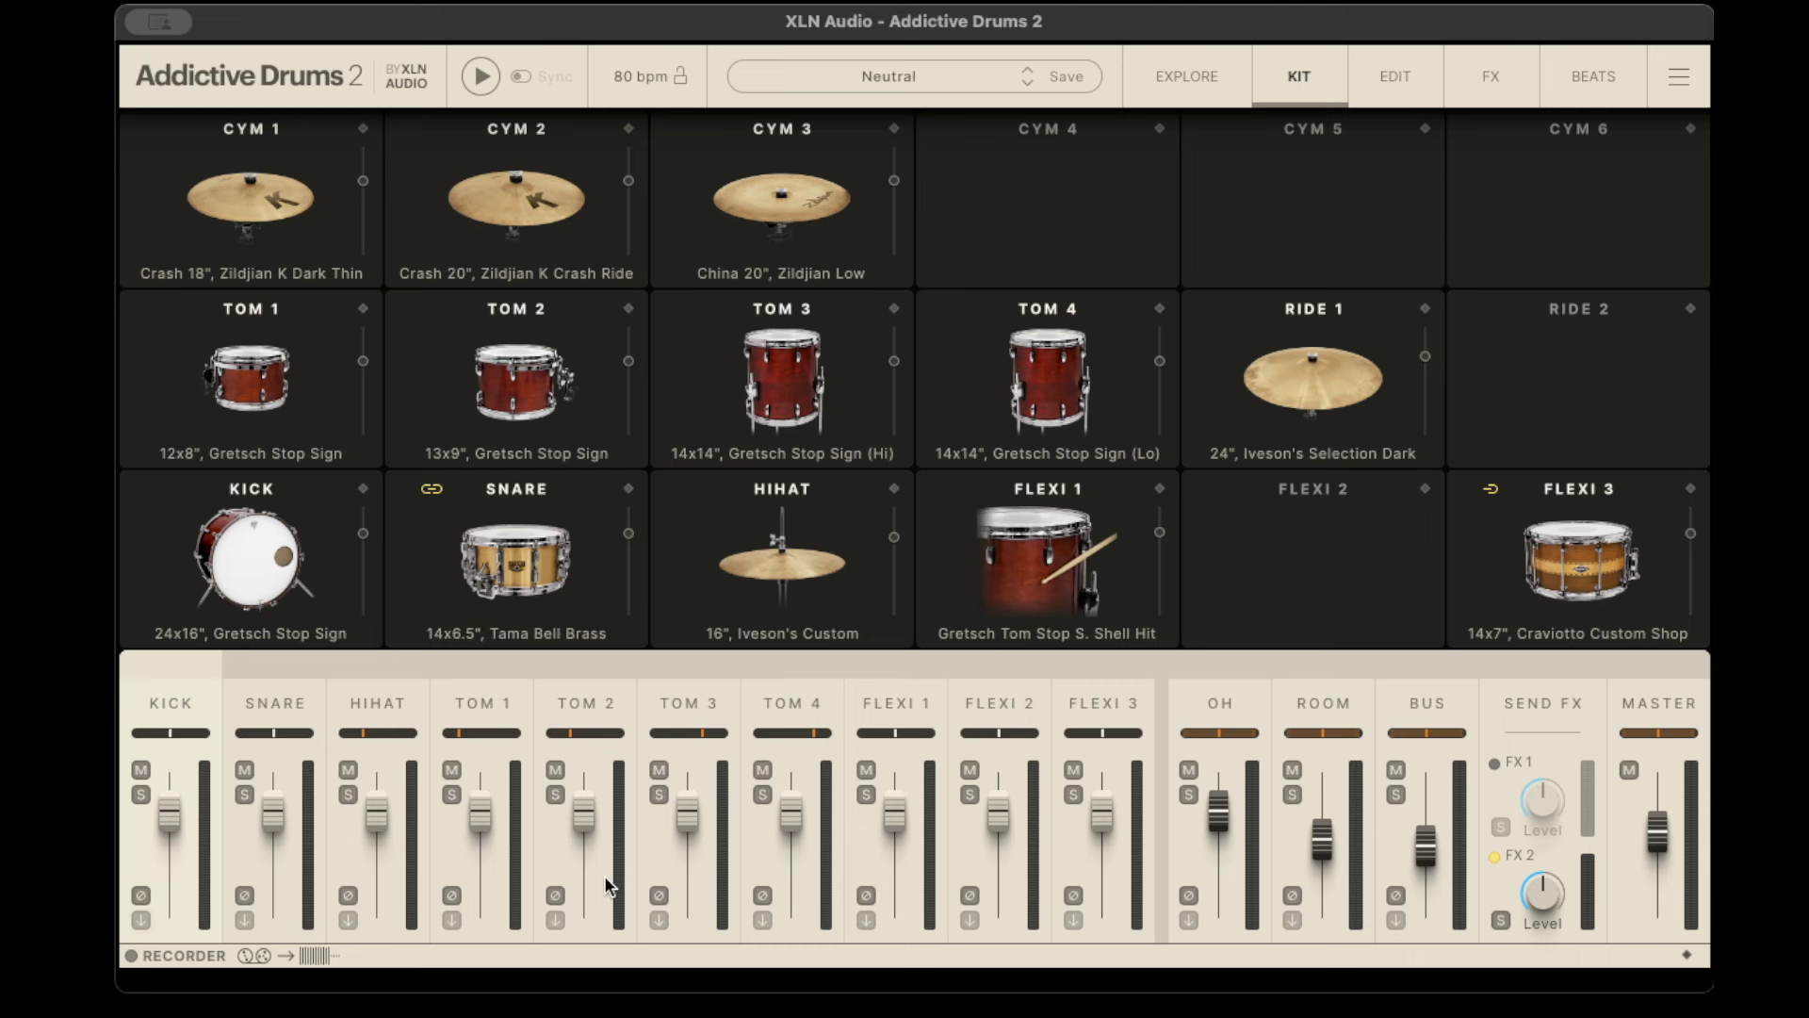
Step: On the Kick's Edit page, audition it, toggle Pitch off and on, and tune to -10.69 semitones
left_click(1396, 83)
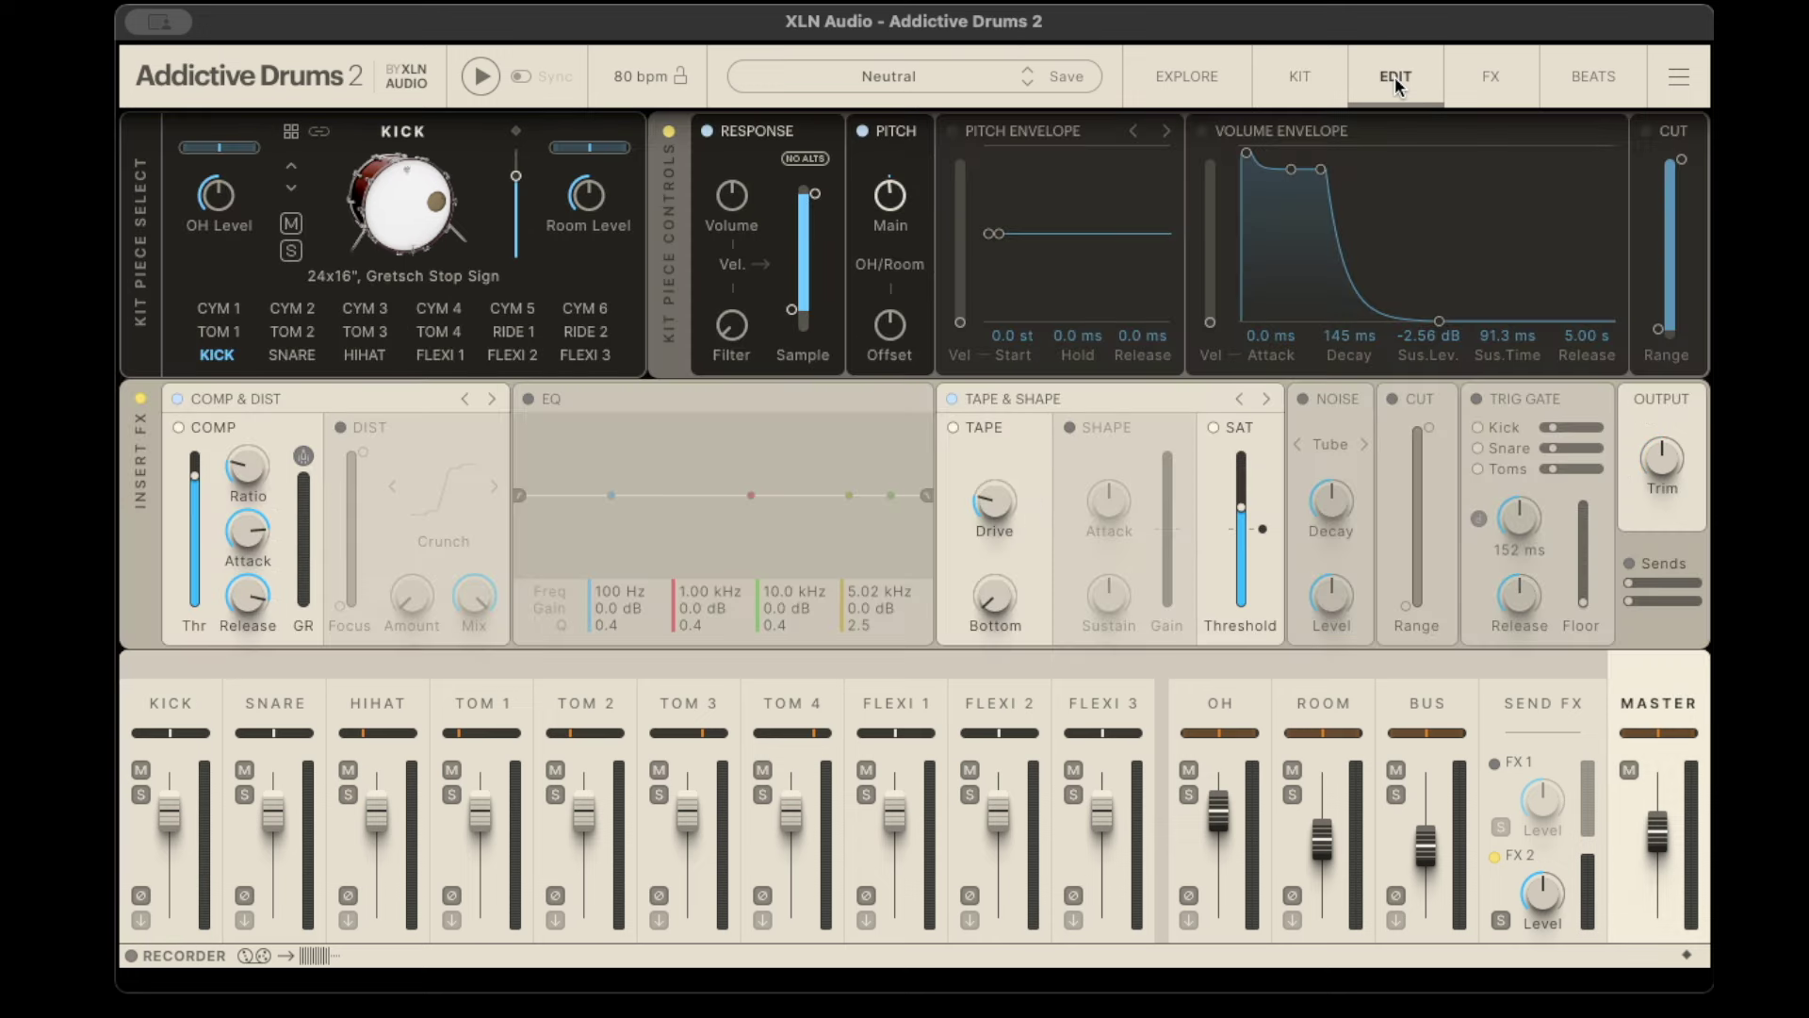
left_click(405, 214)
left_click(865, 133)
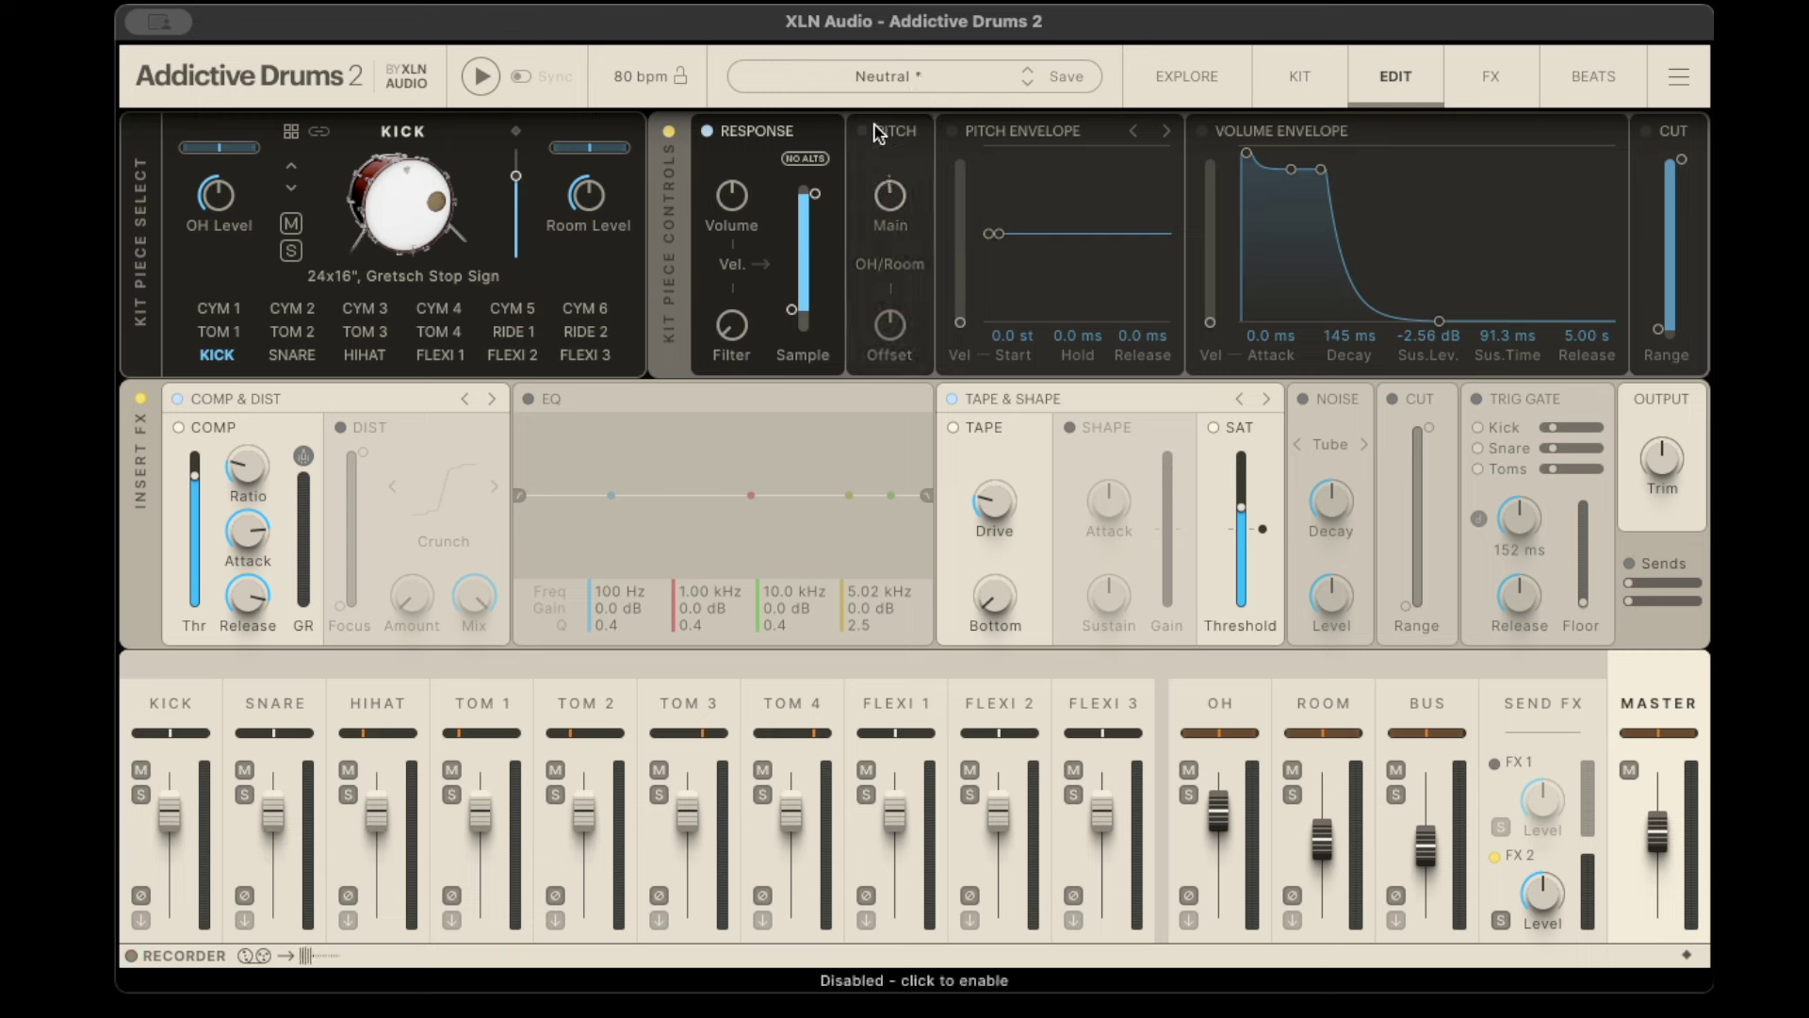
left_click(865, 133)
mouse_move(886, 194)
left_mouse_down()
mouse_move(886, 247)
mouse_move(886, 144)
mouse_move(886, 194)
left_mouse_up()
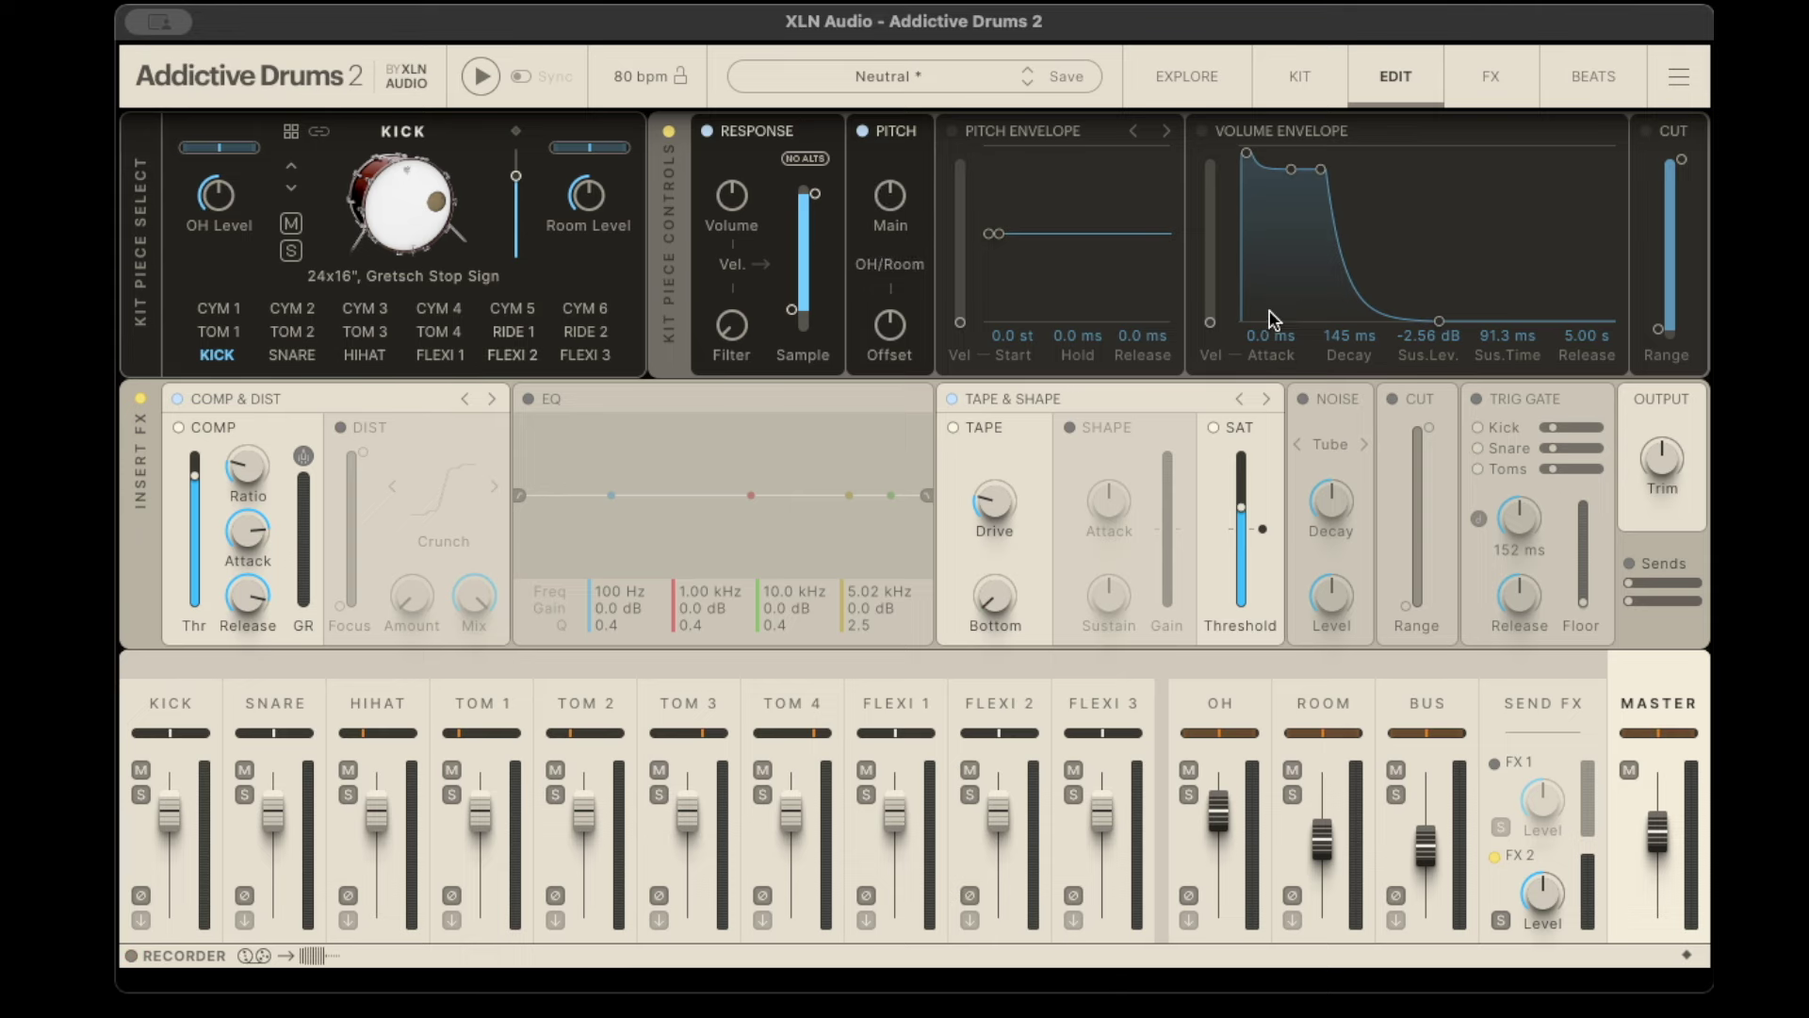
Step: On the FX page, raise the snare's effect send to 100%
left_click(1487, 81)
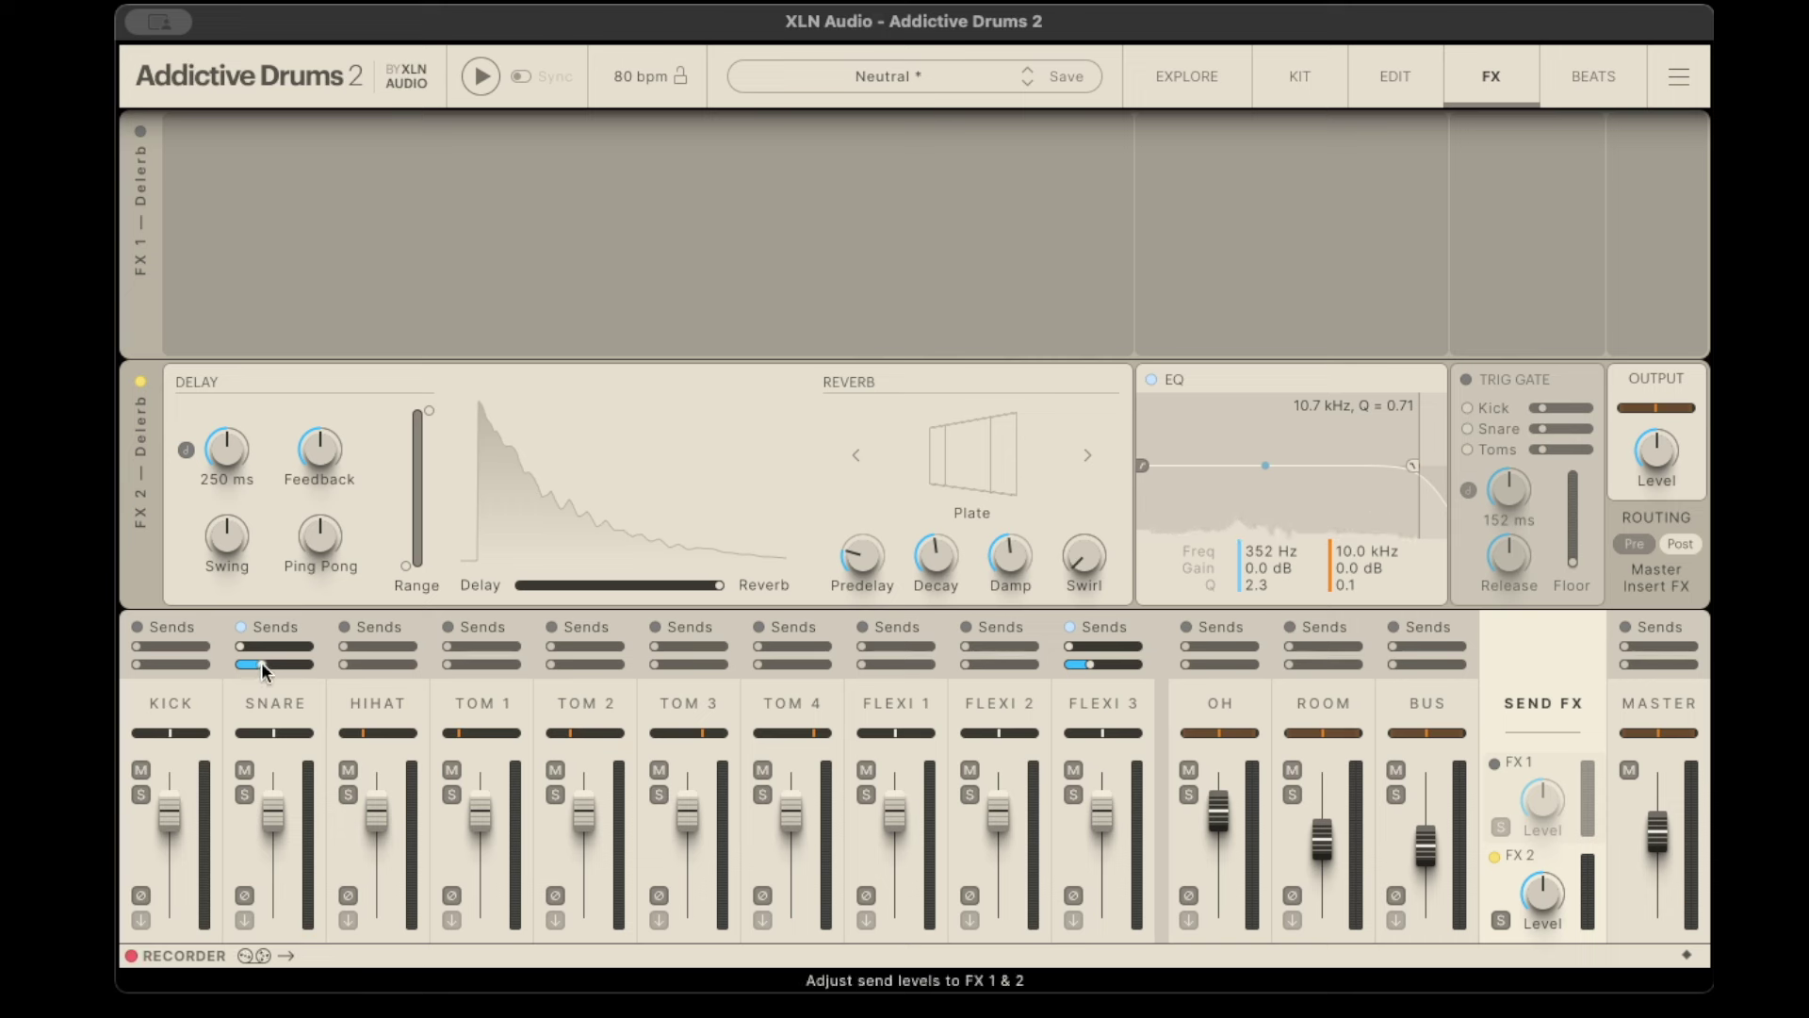
mouse_move(262, 662)
left_click_drag(262, 662, 311, 663)
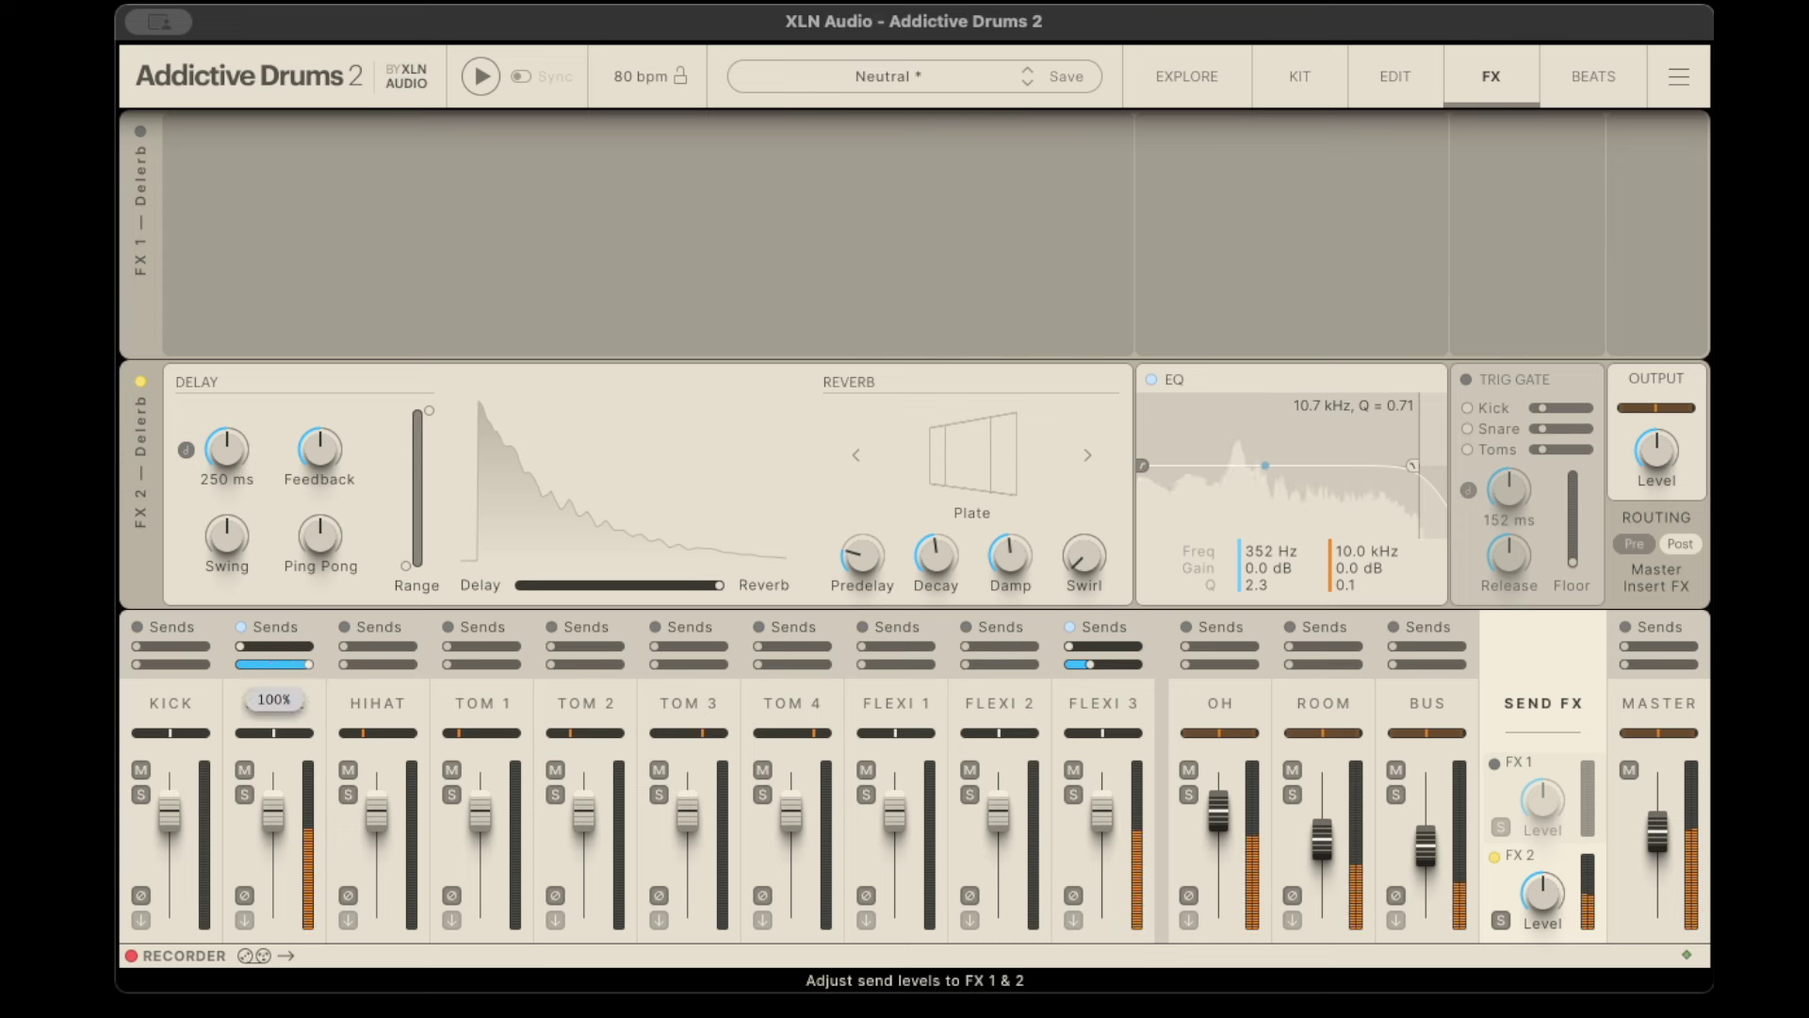
Step: Step the FX 2 reverb through Ambience, Room and Hall to Plate, and lower the snare send to 45%
left_click(1085, 456)
left_click(1085, 456)
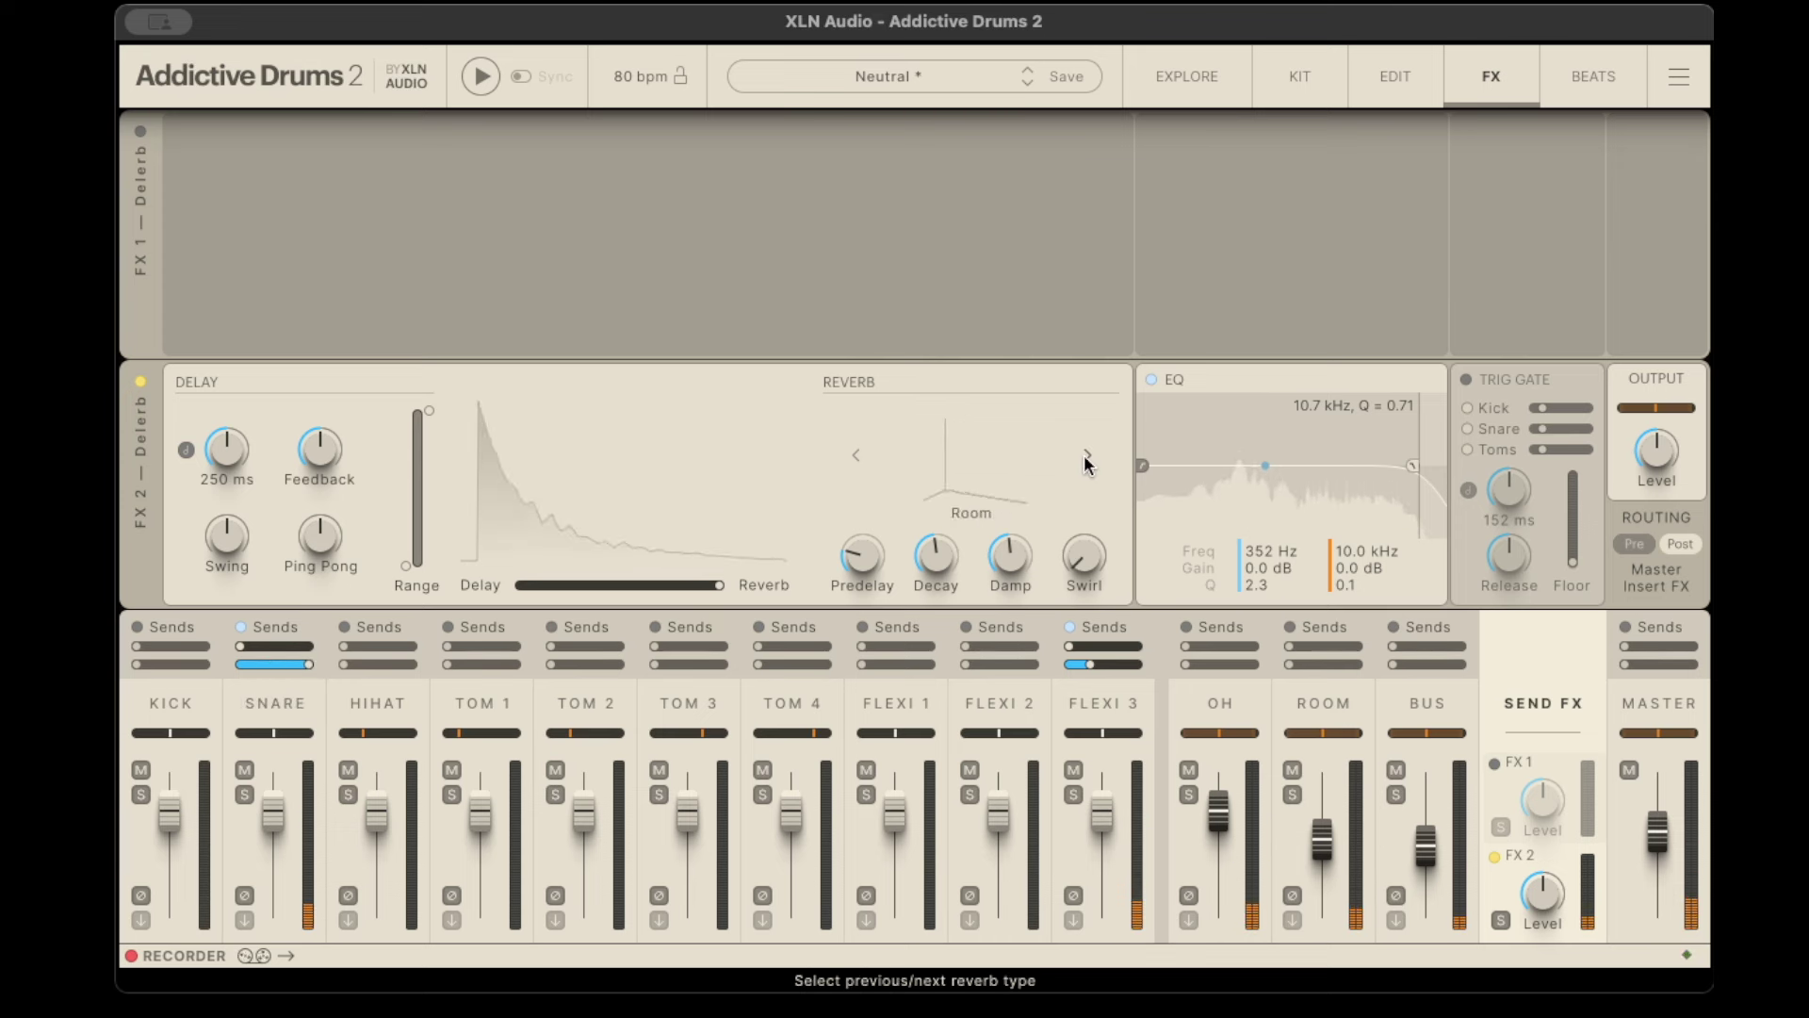
left_click(1086, 456)
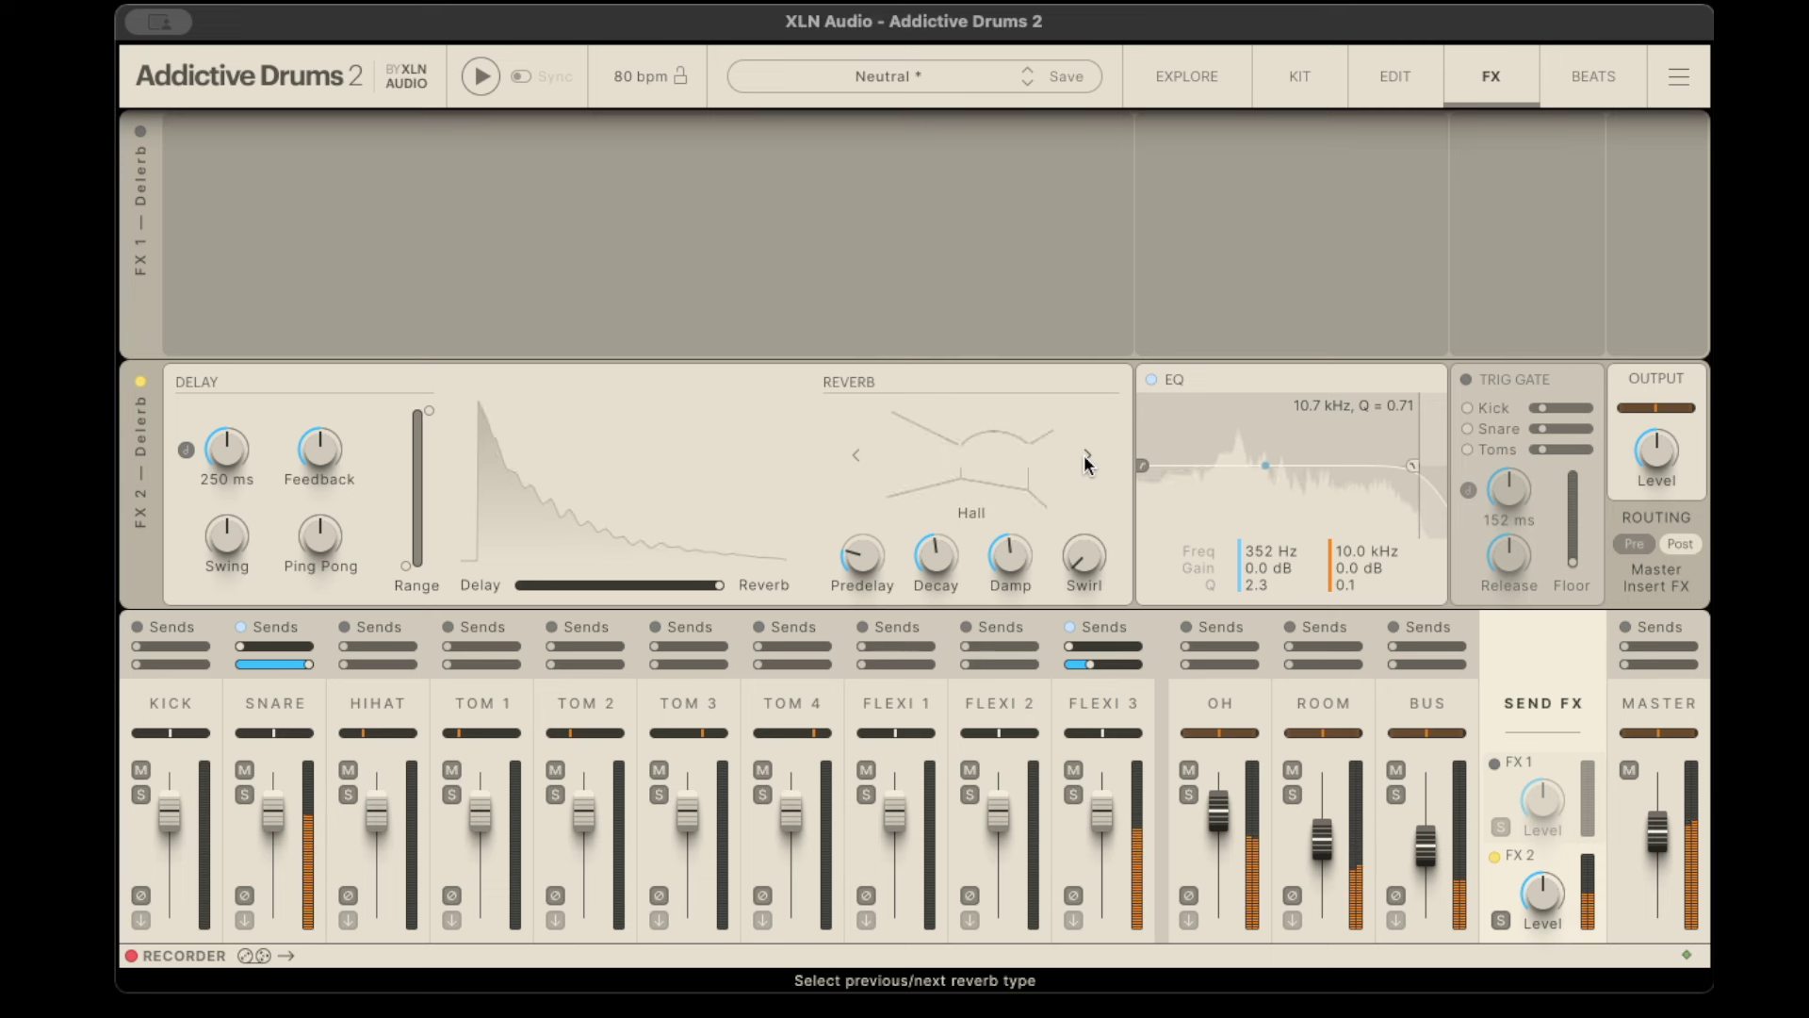
left_click(1086, 456)
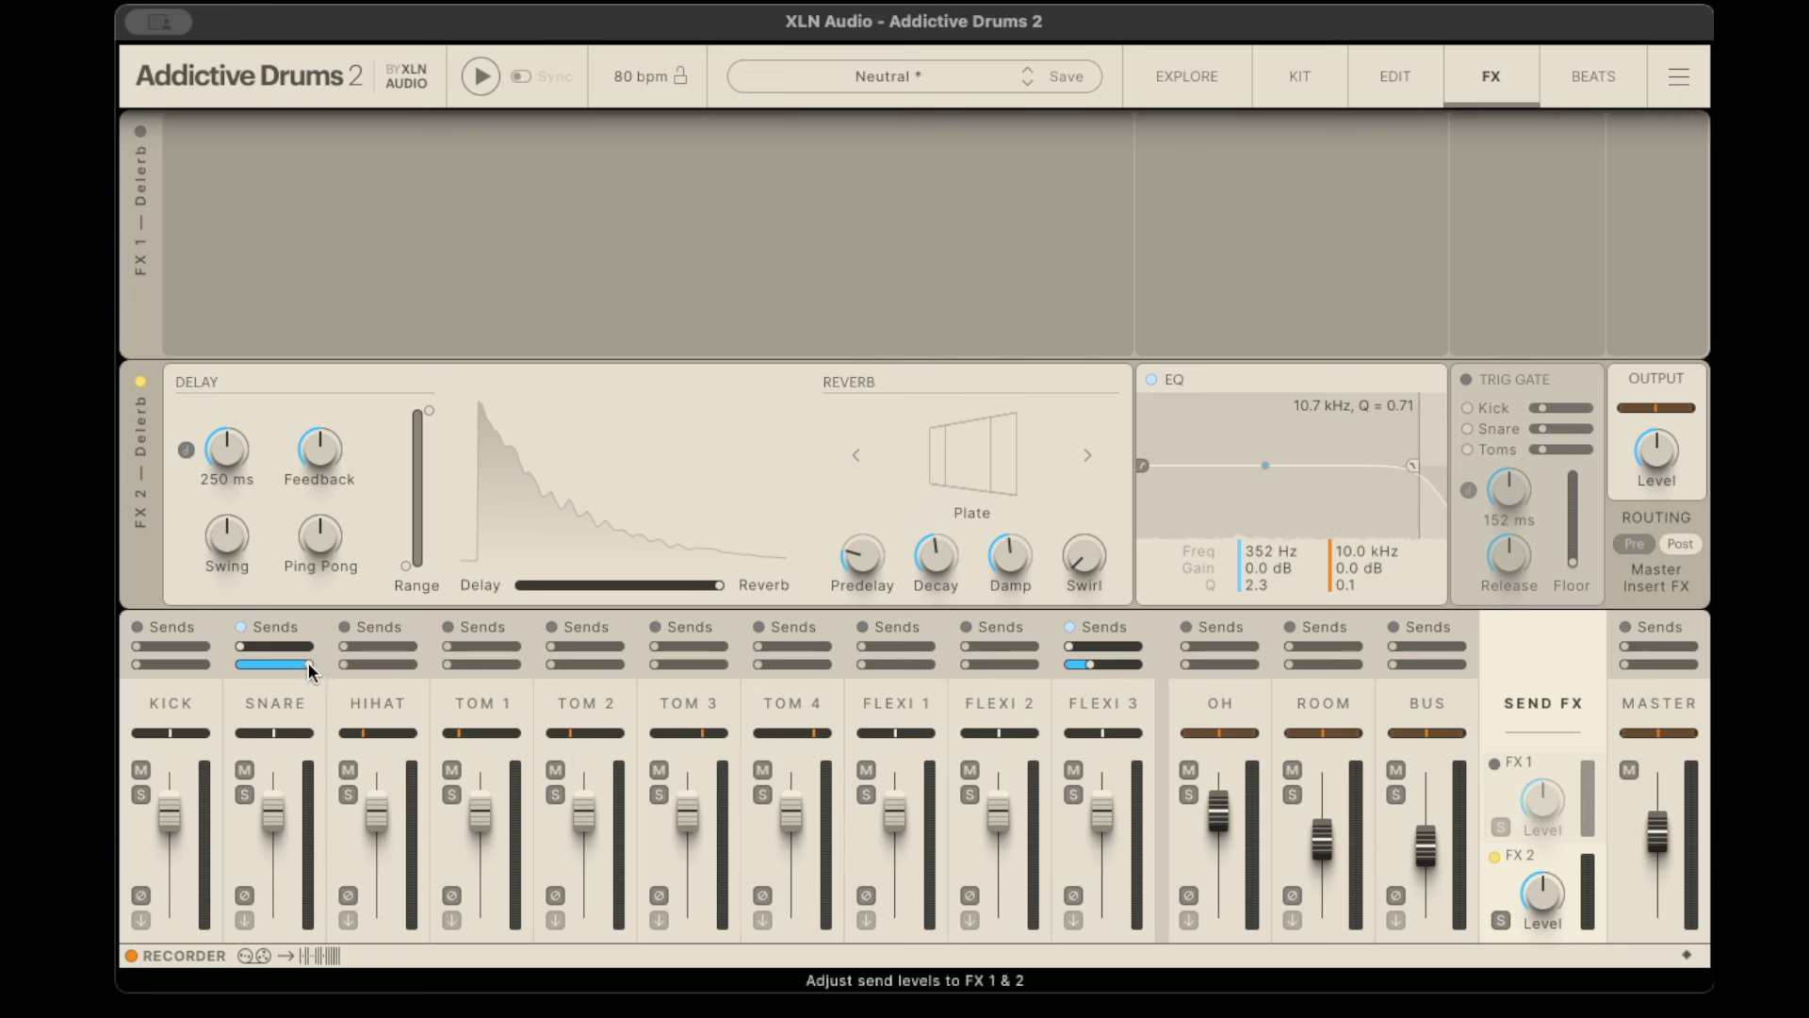
left_click_drag(307, 663, 271, 664)
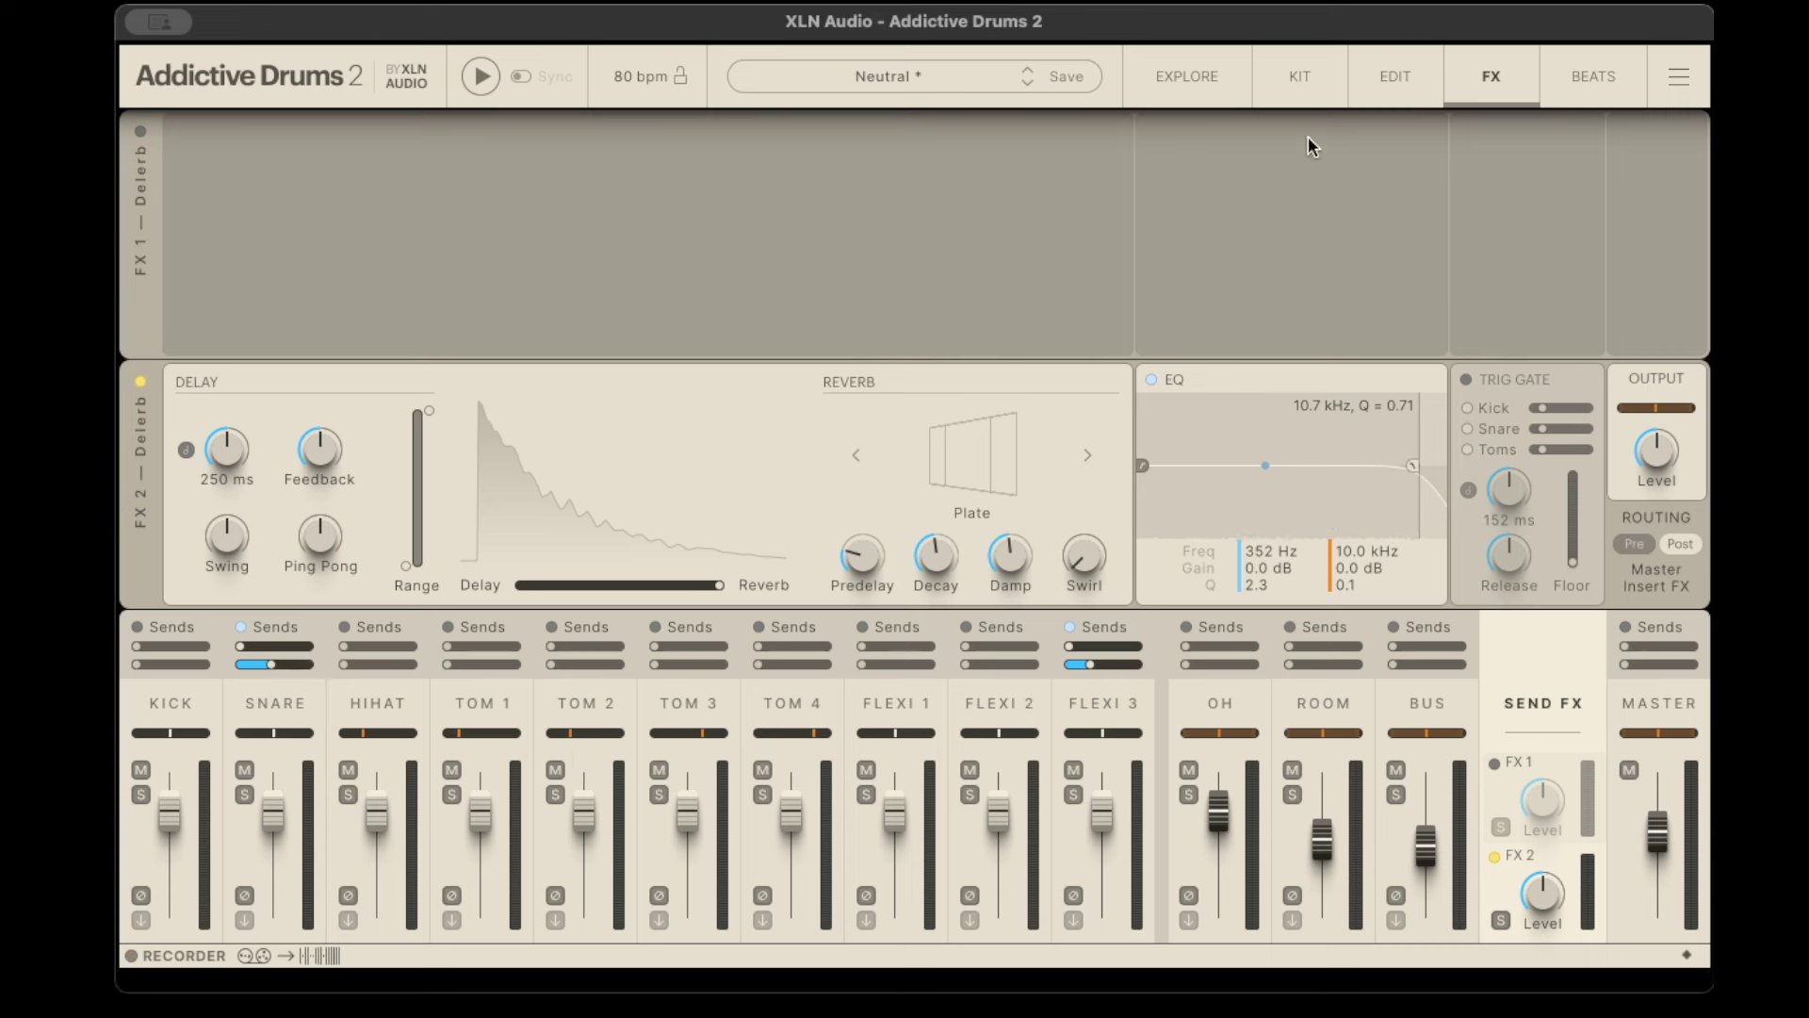
Step: Open the Beats browser and inspect the Style and Tempo filter lists
left_click(1597, 77)
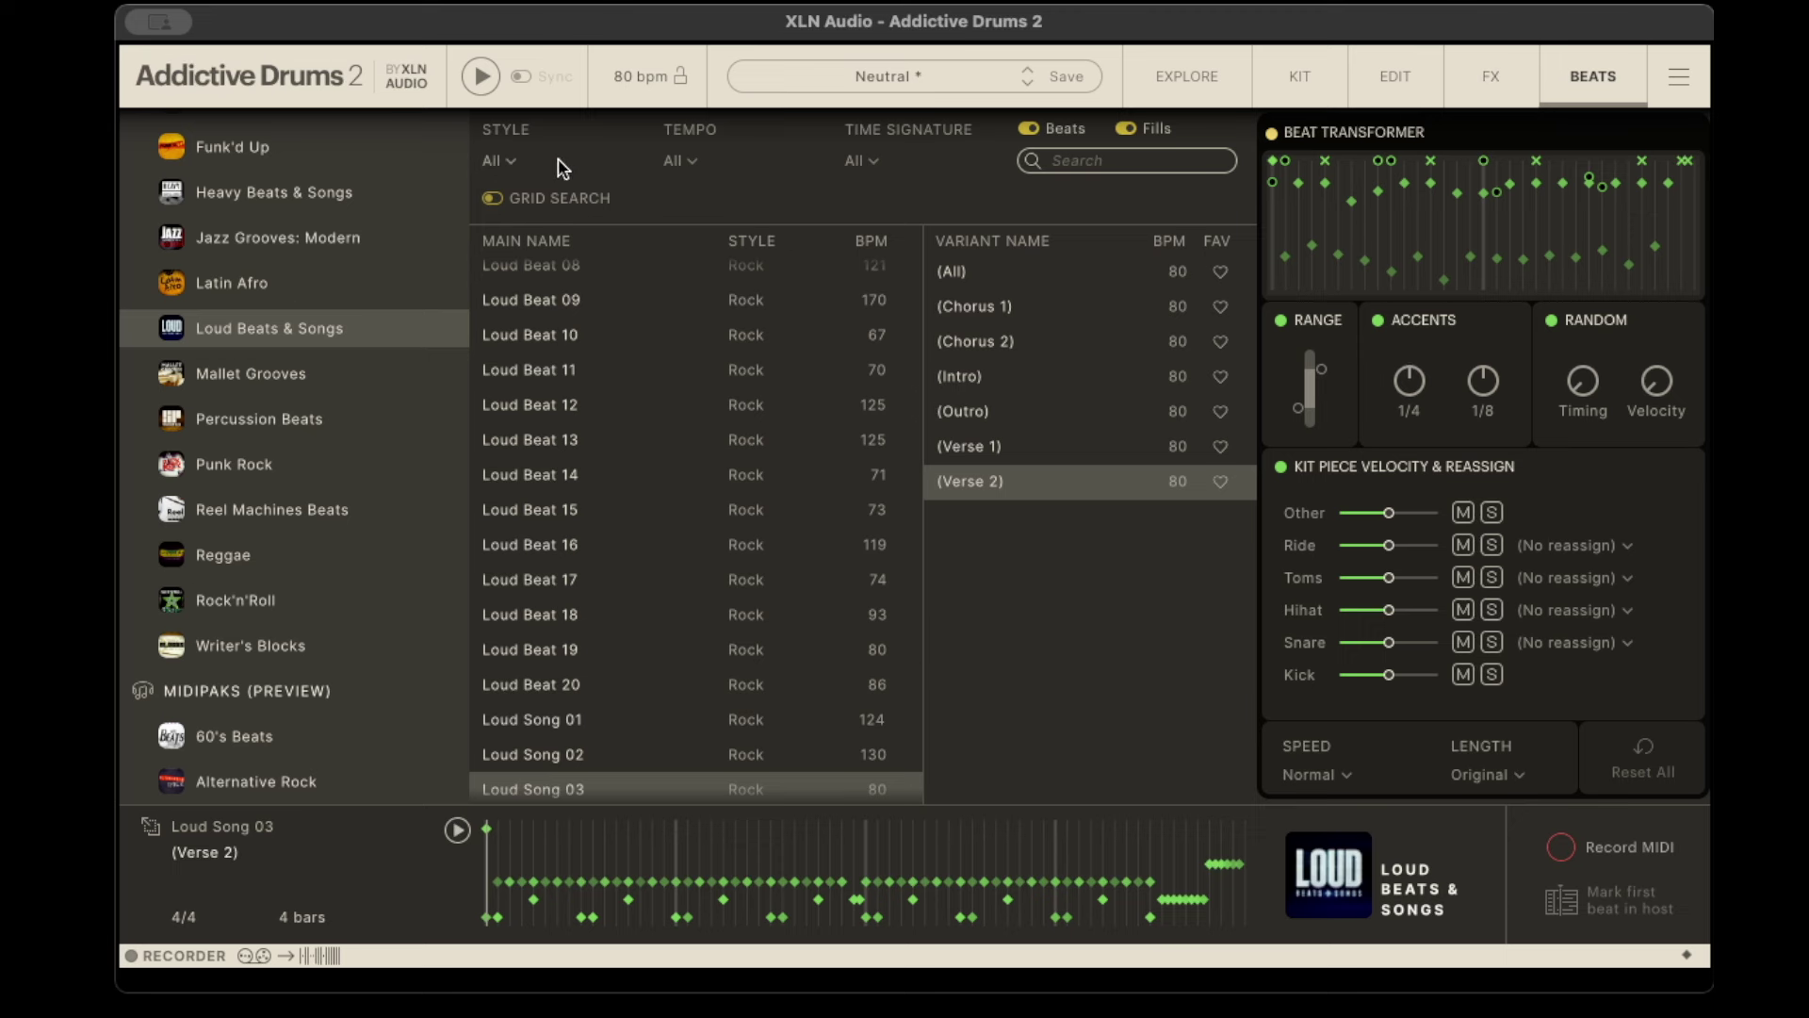
left_click(498, 162)
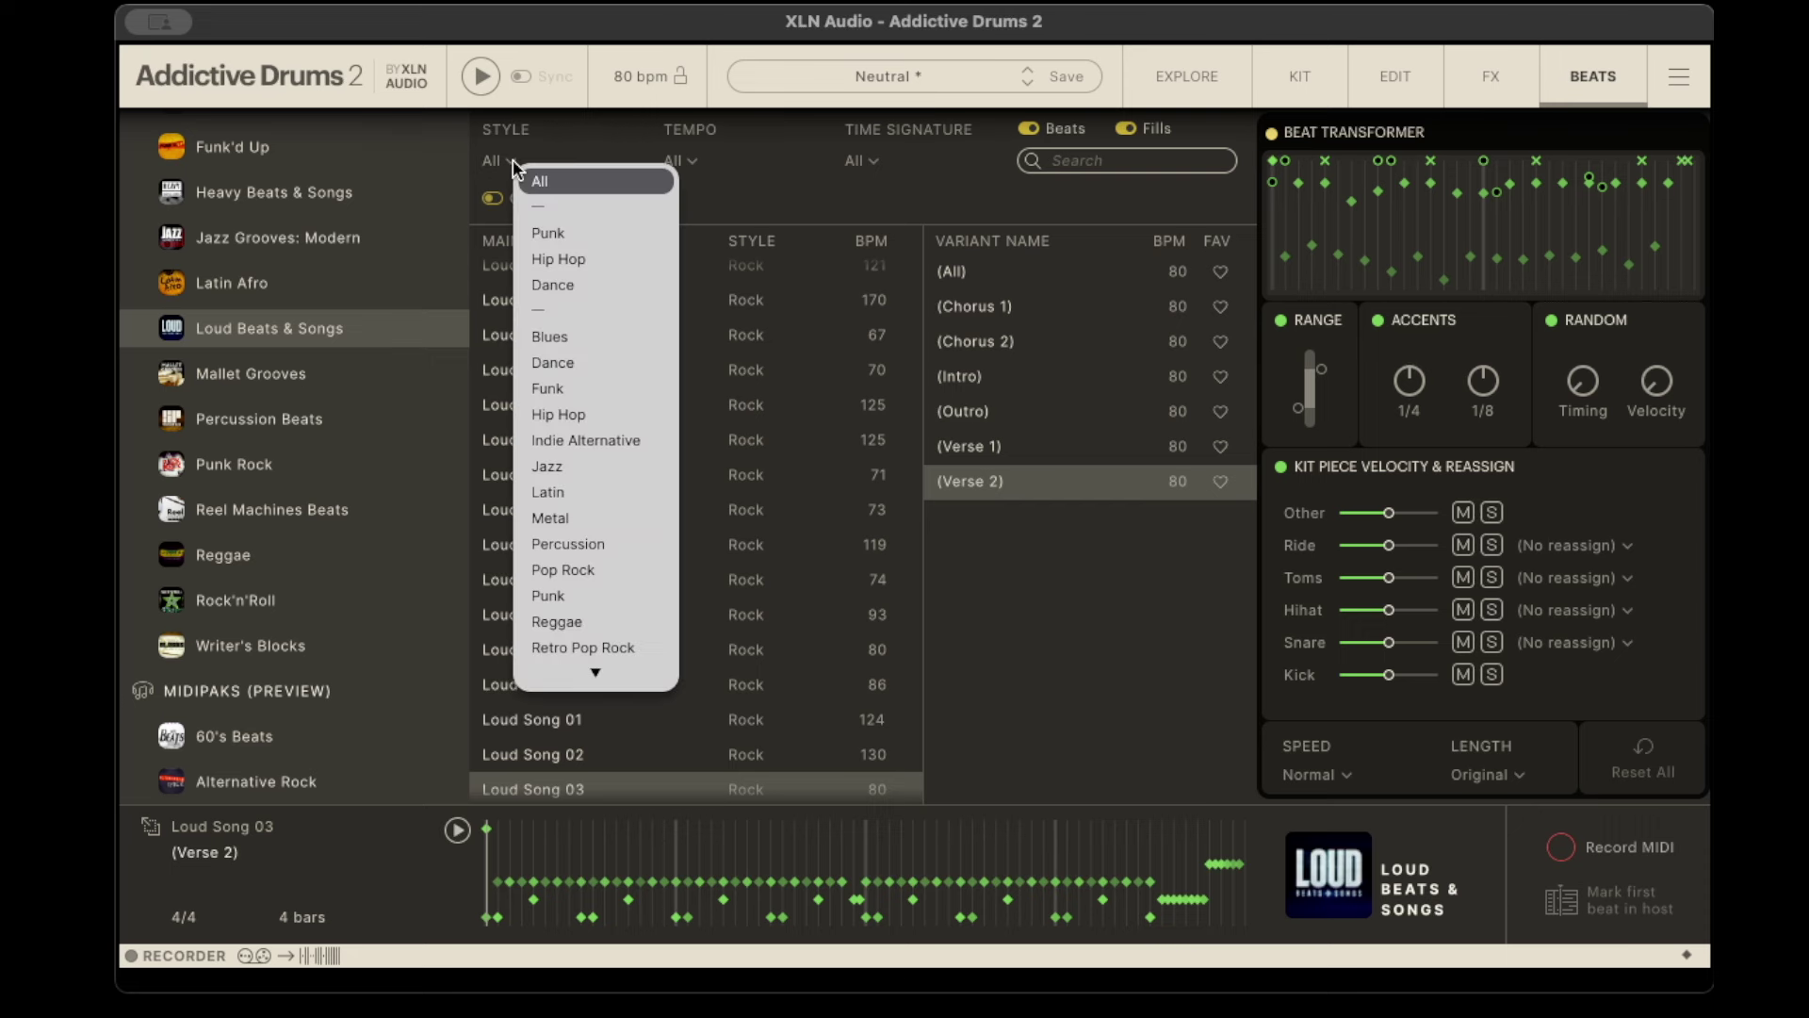
left_click(691, 162)
left_click(691, 162)
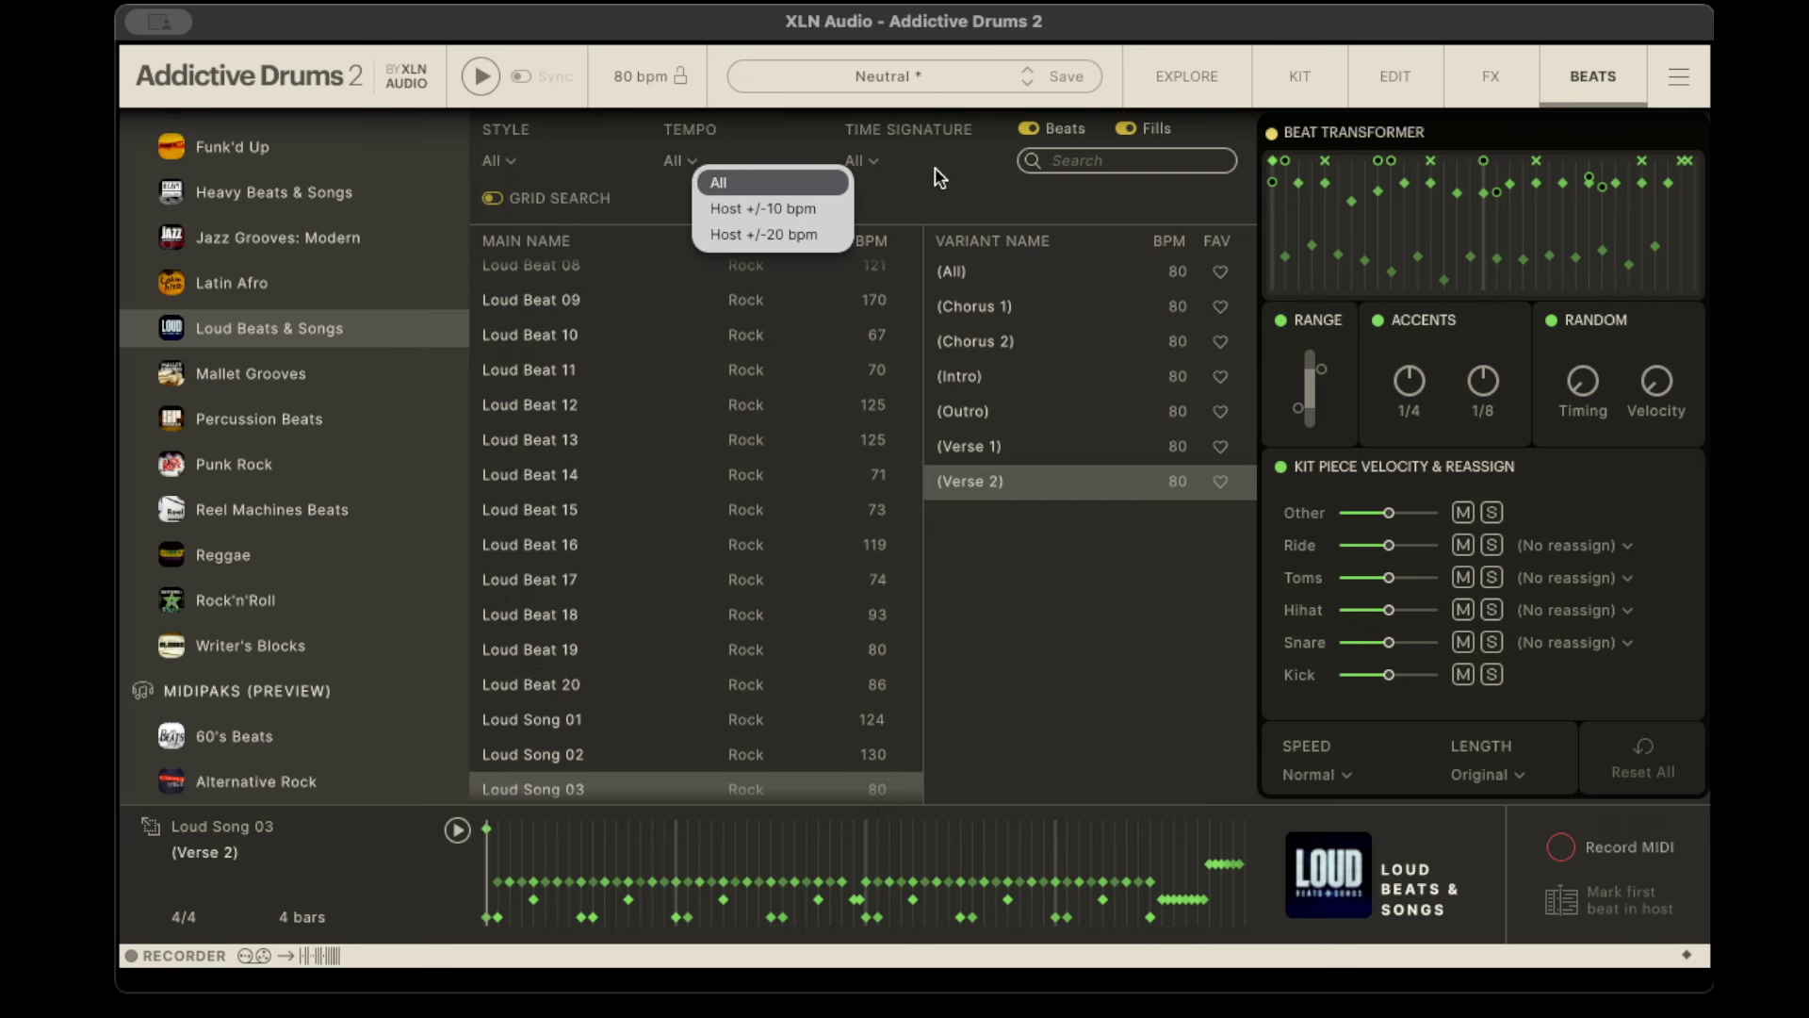
left_click(884, 173)
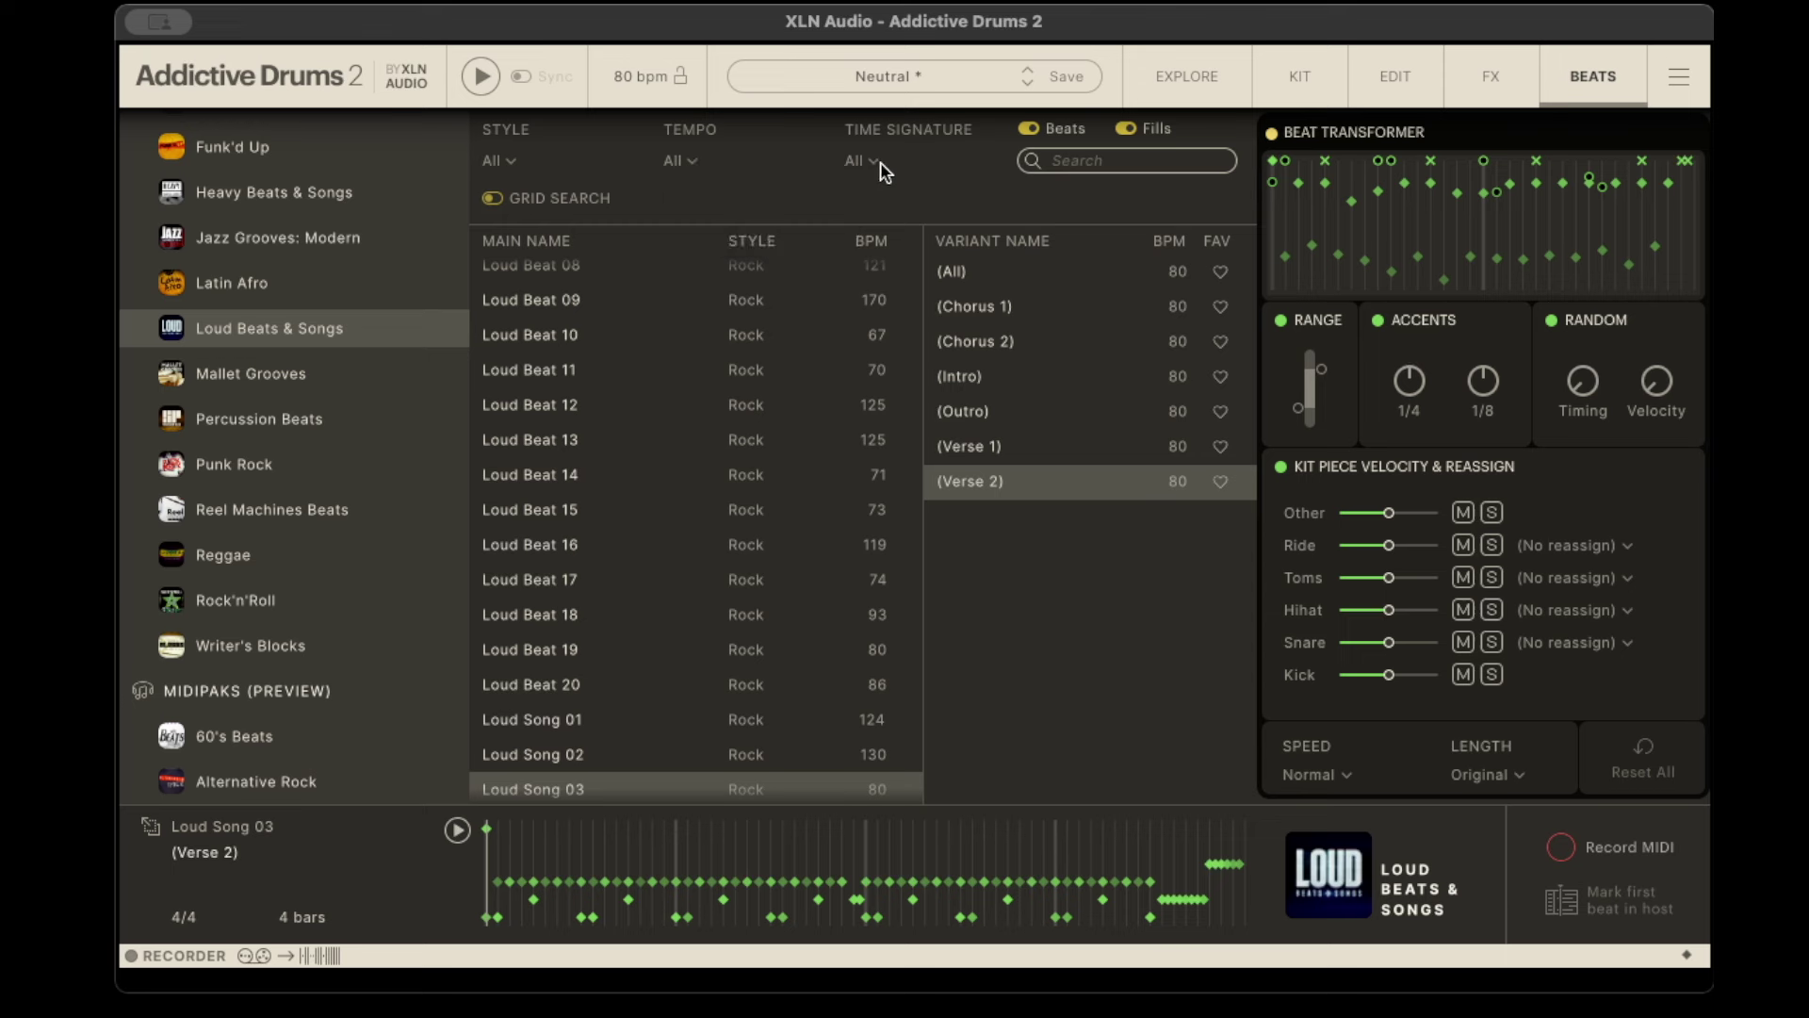
Step: Switch off Beats so only fills are listed, then load and play Heavy Fills
left_click(1031, 130)
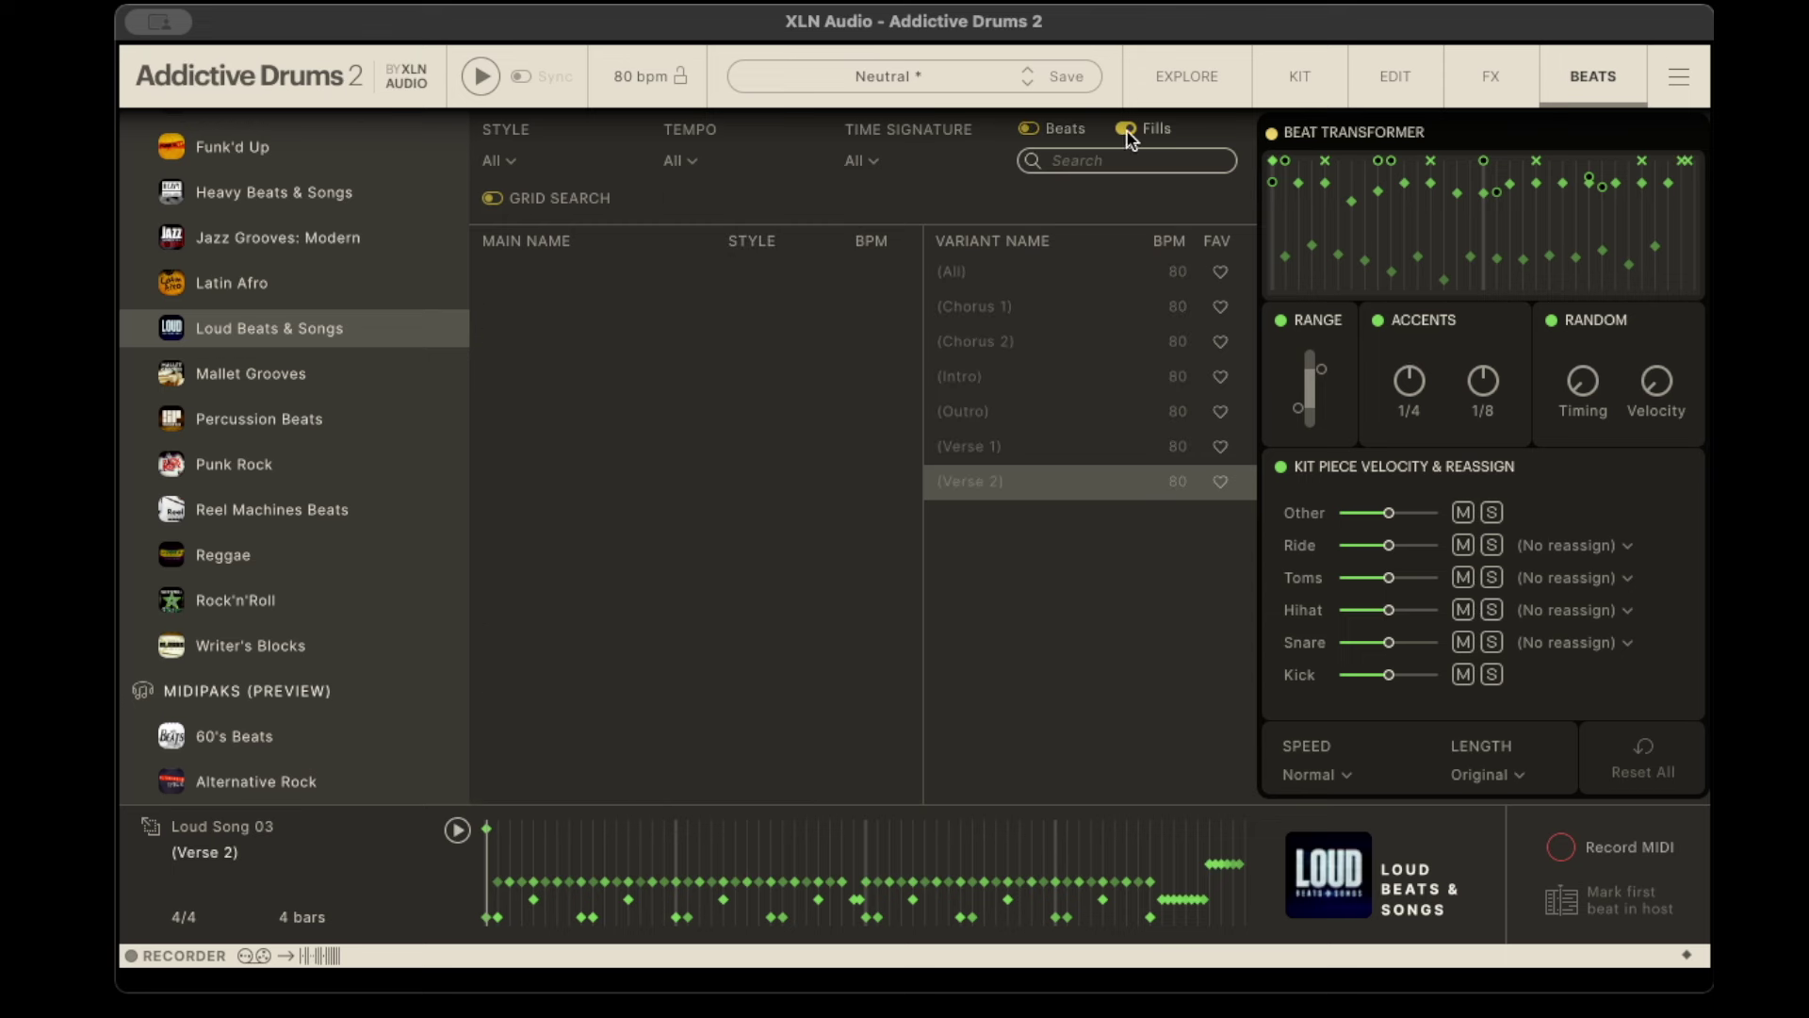
left_click(247, 375)
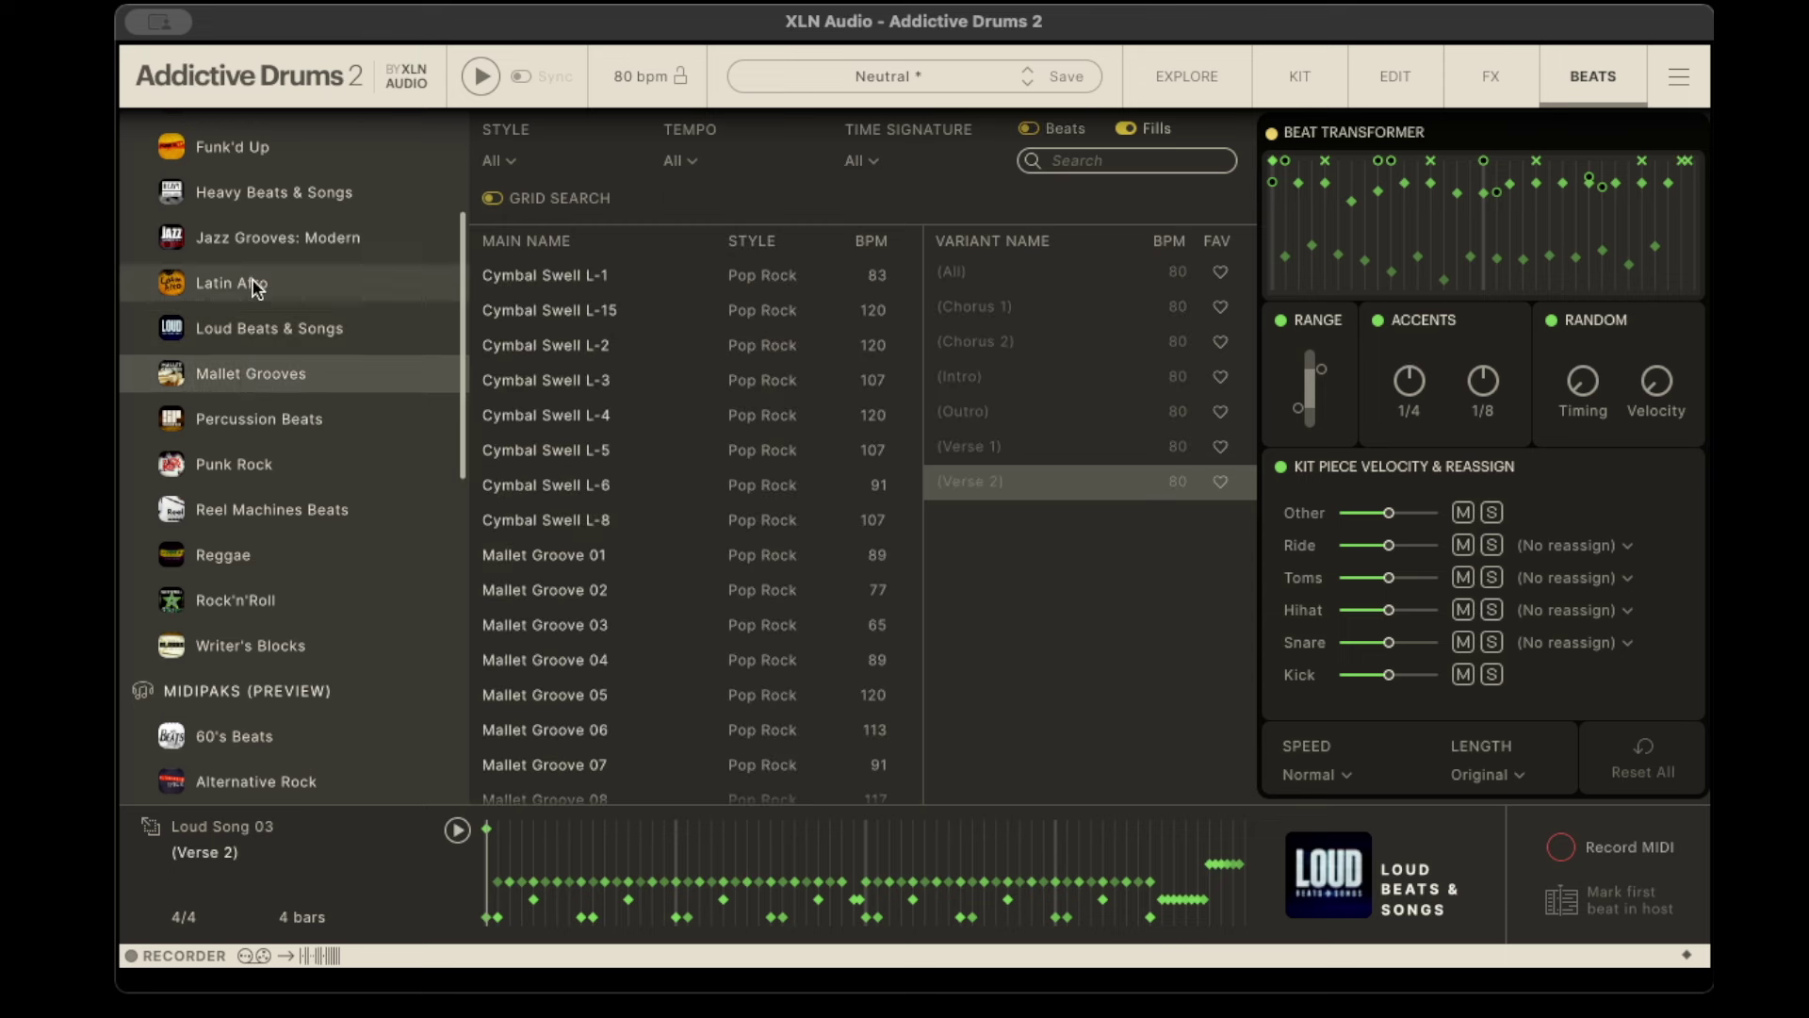
left_click(294, 194)
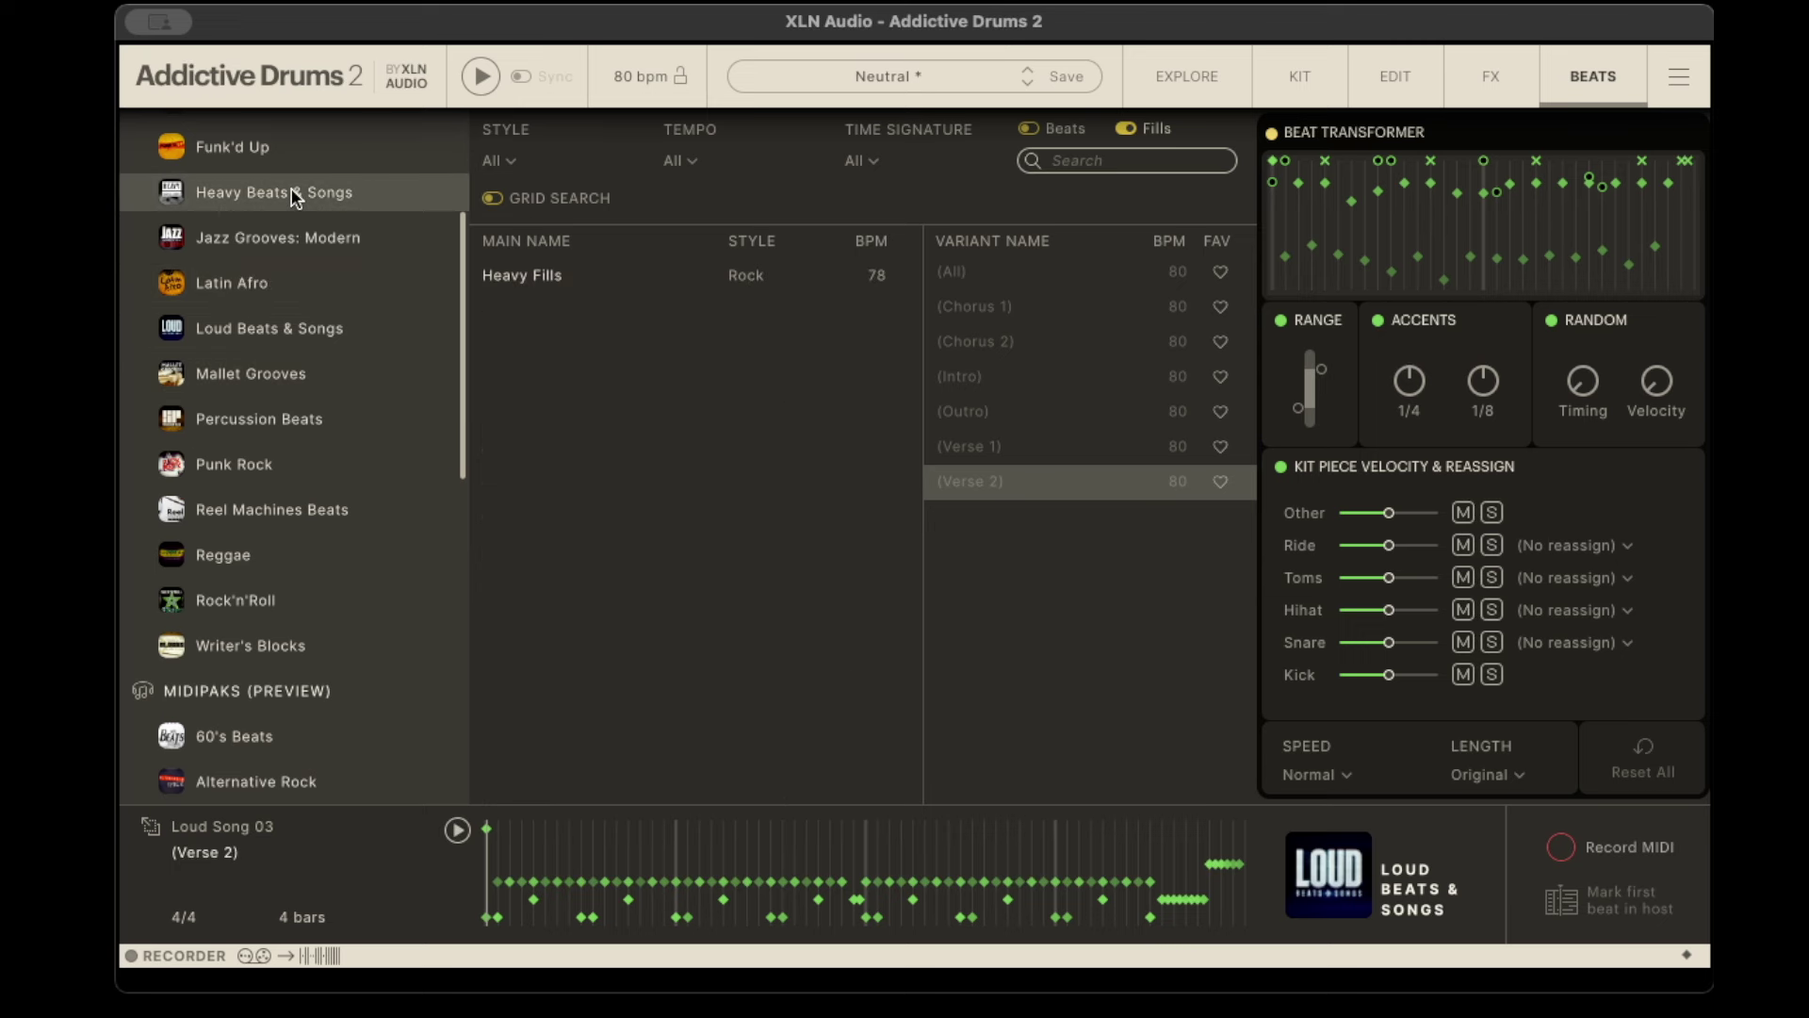
left_click(507, 281)
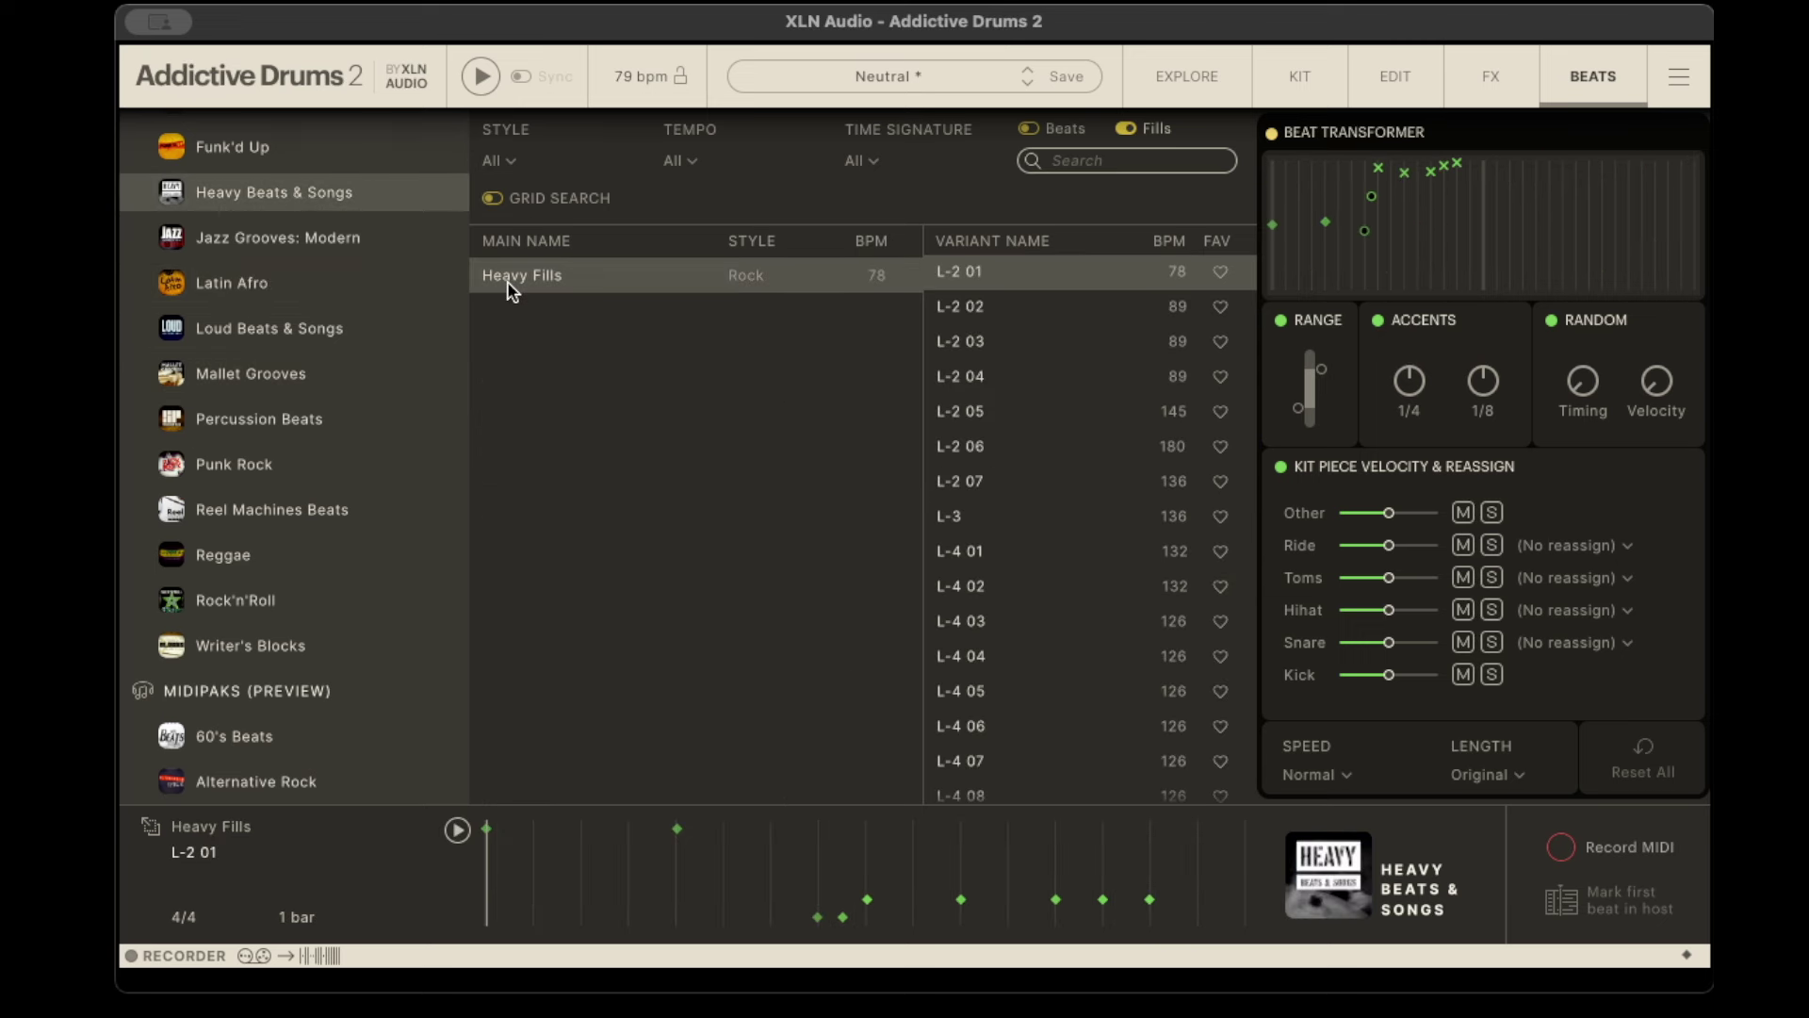
left_click(482, 75)
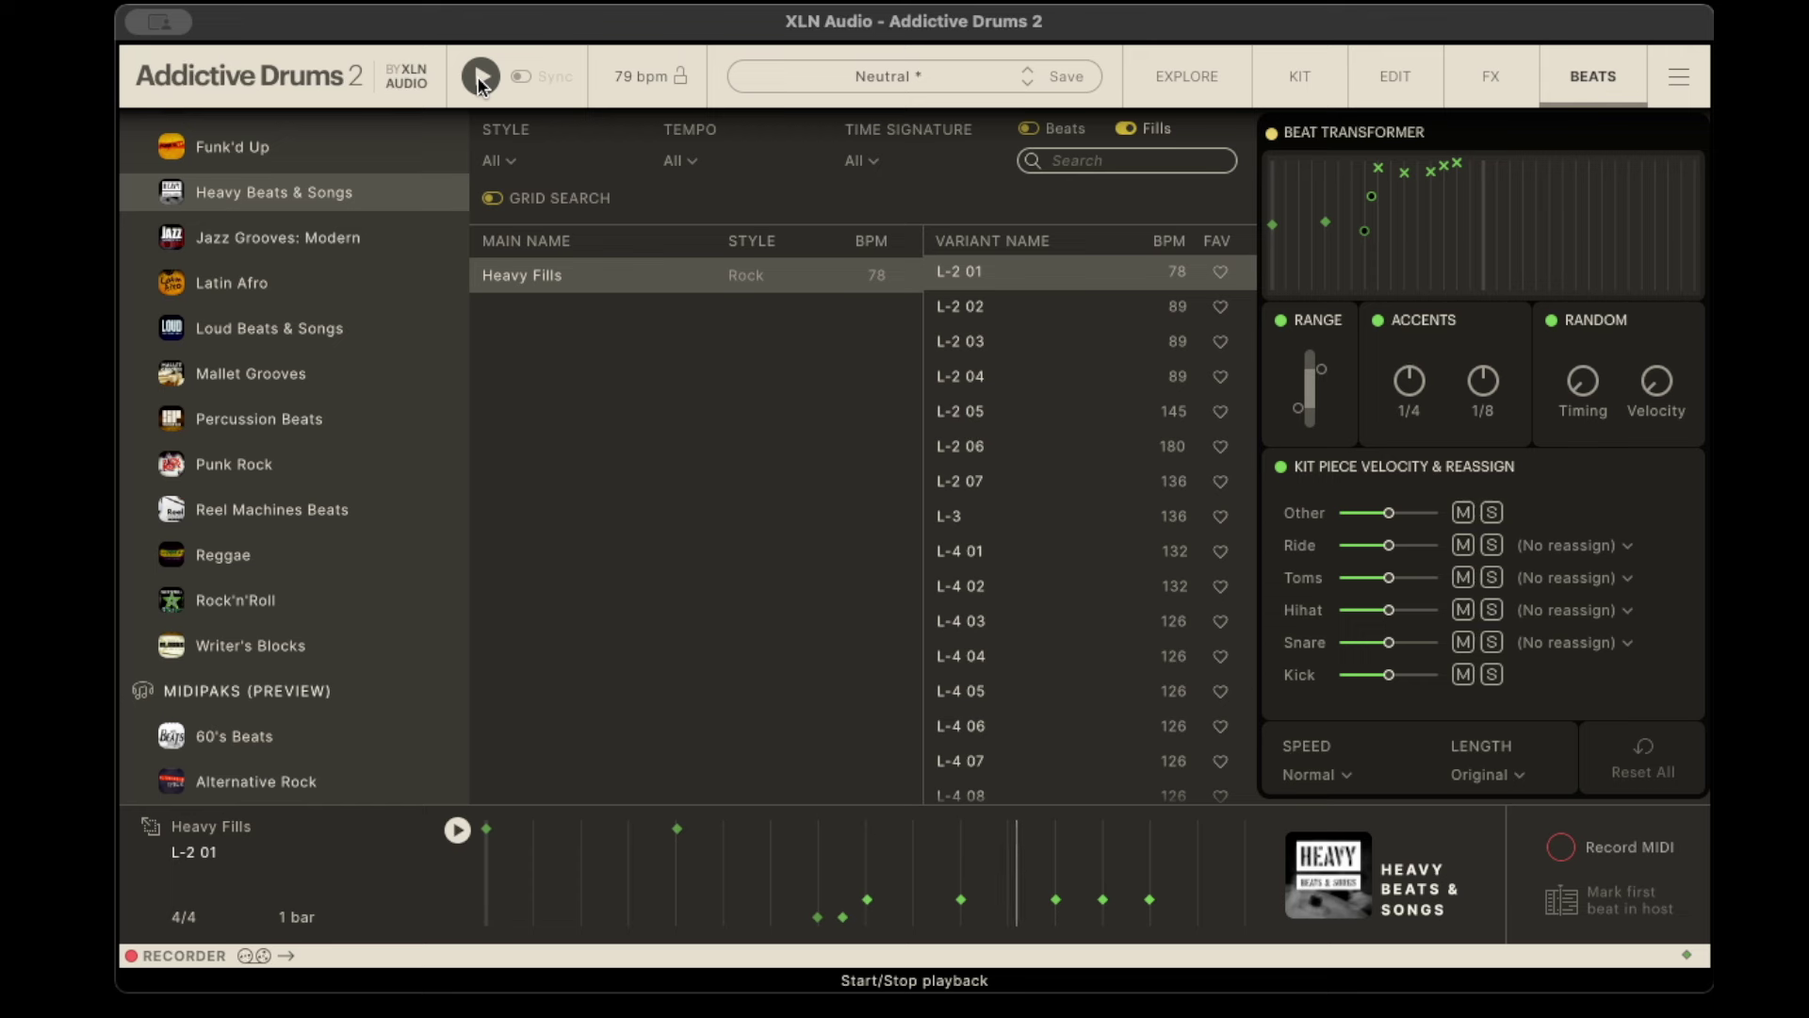
Step: Load Funk'd Up Fill L-4 from the Funk'd Up library
left_click(232, 151)
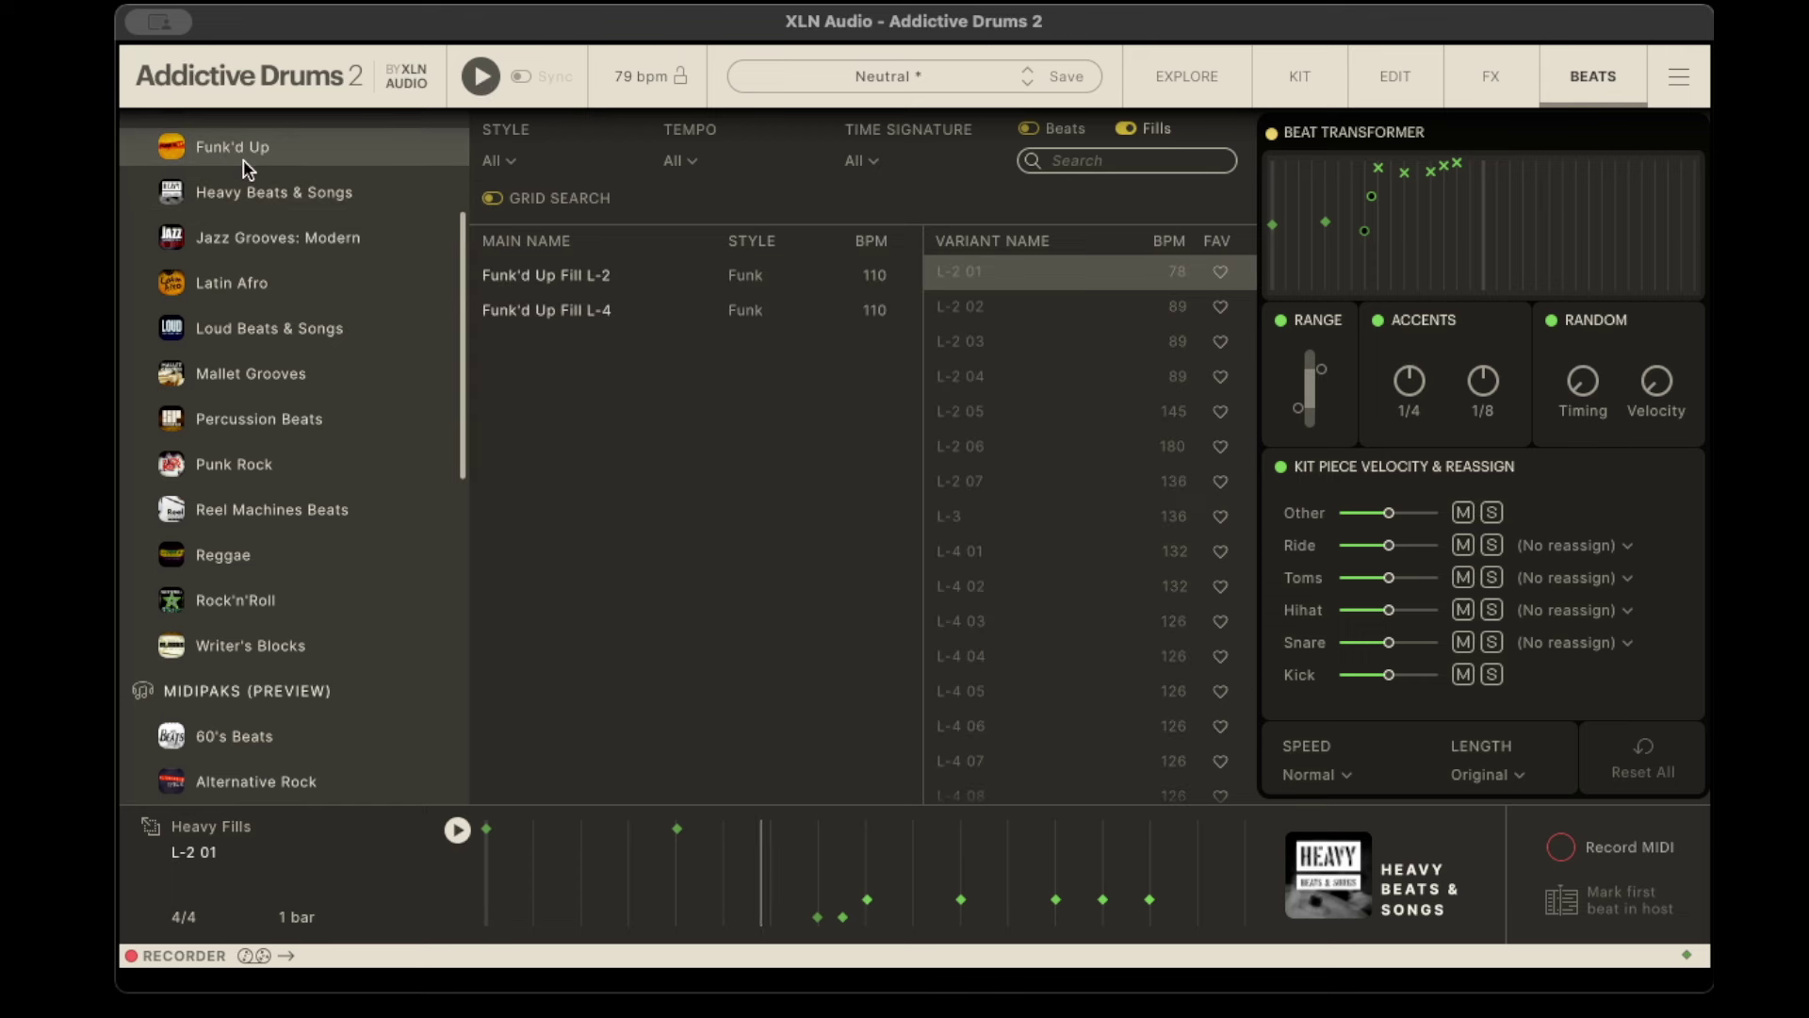
left_click(597, 314)
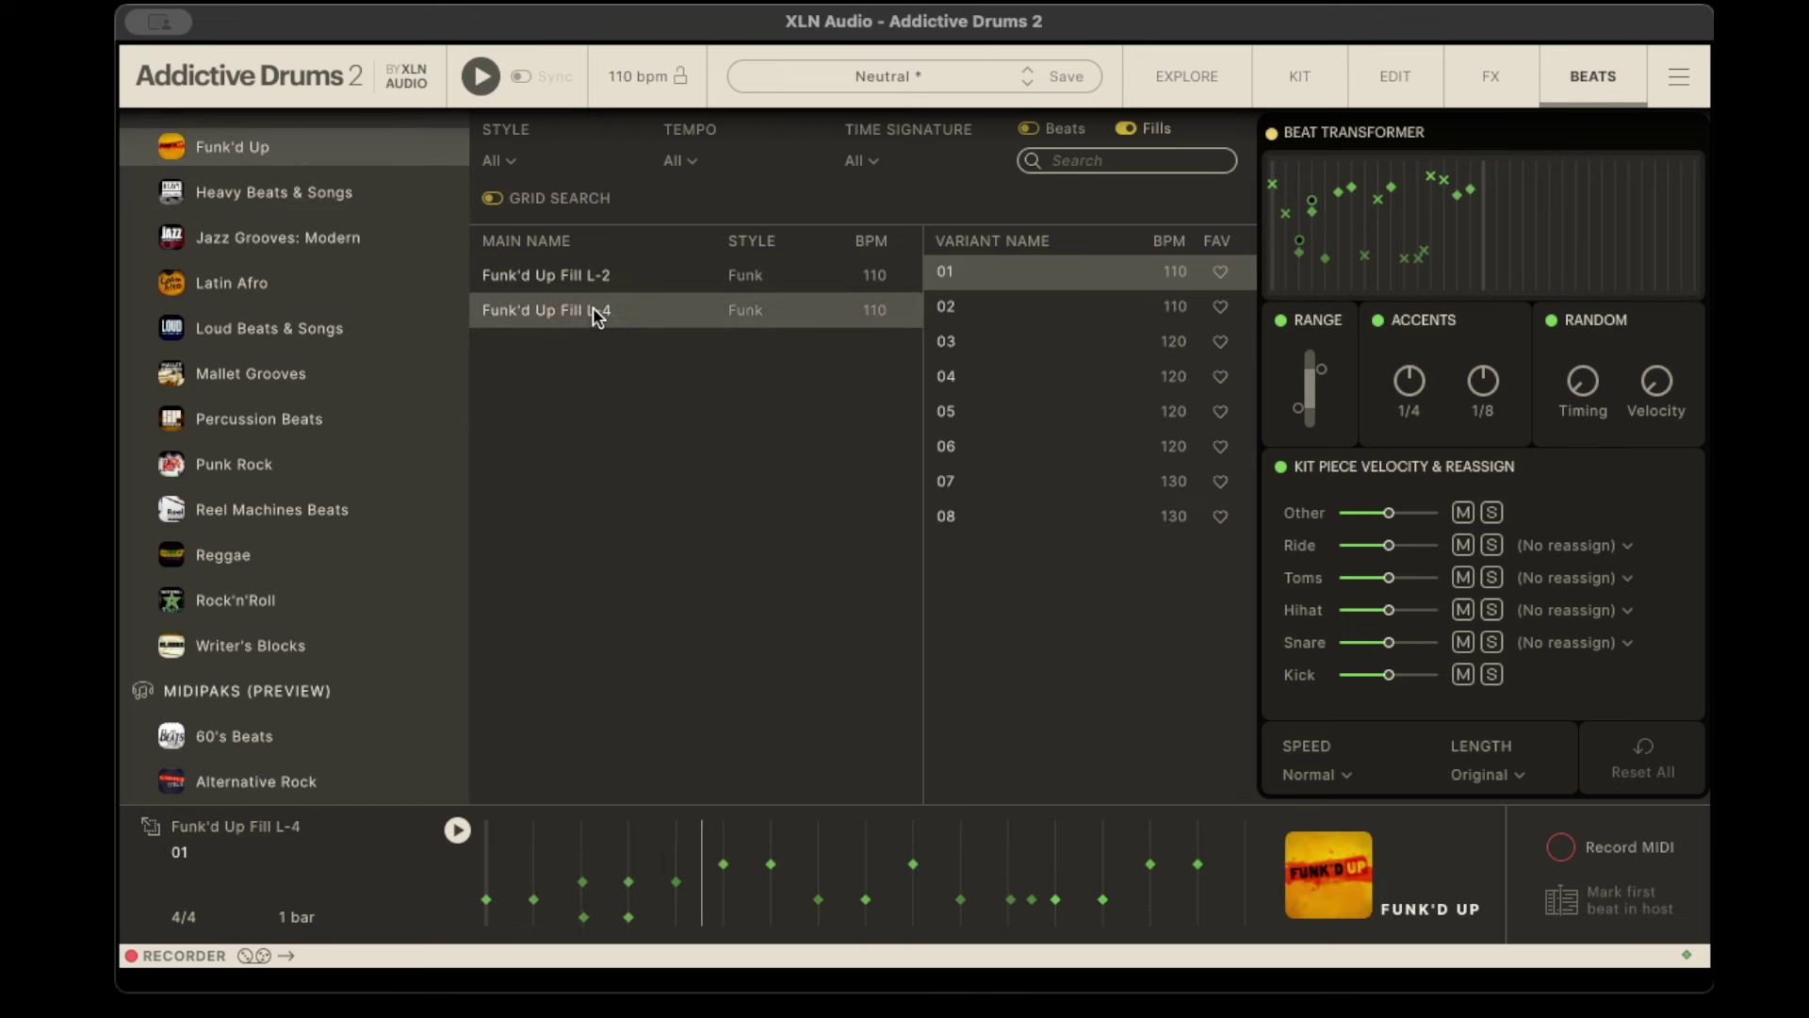
scroll(383, 398, "up", 5)
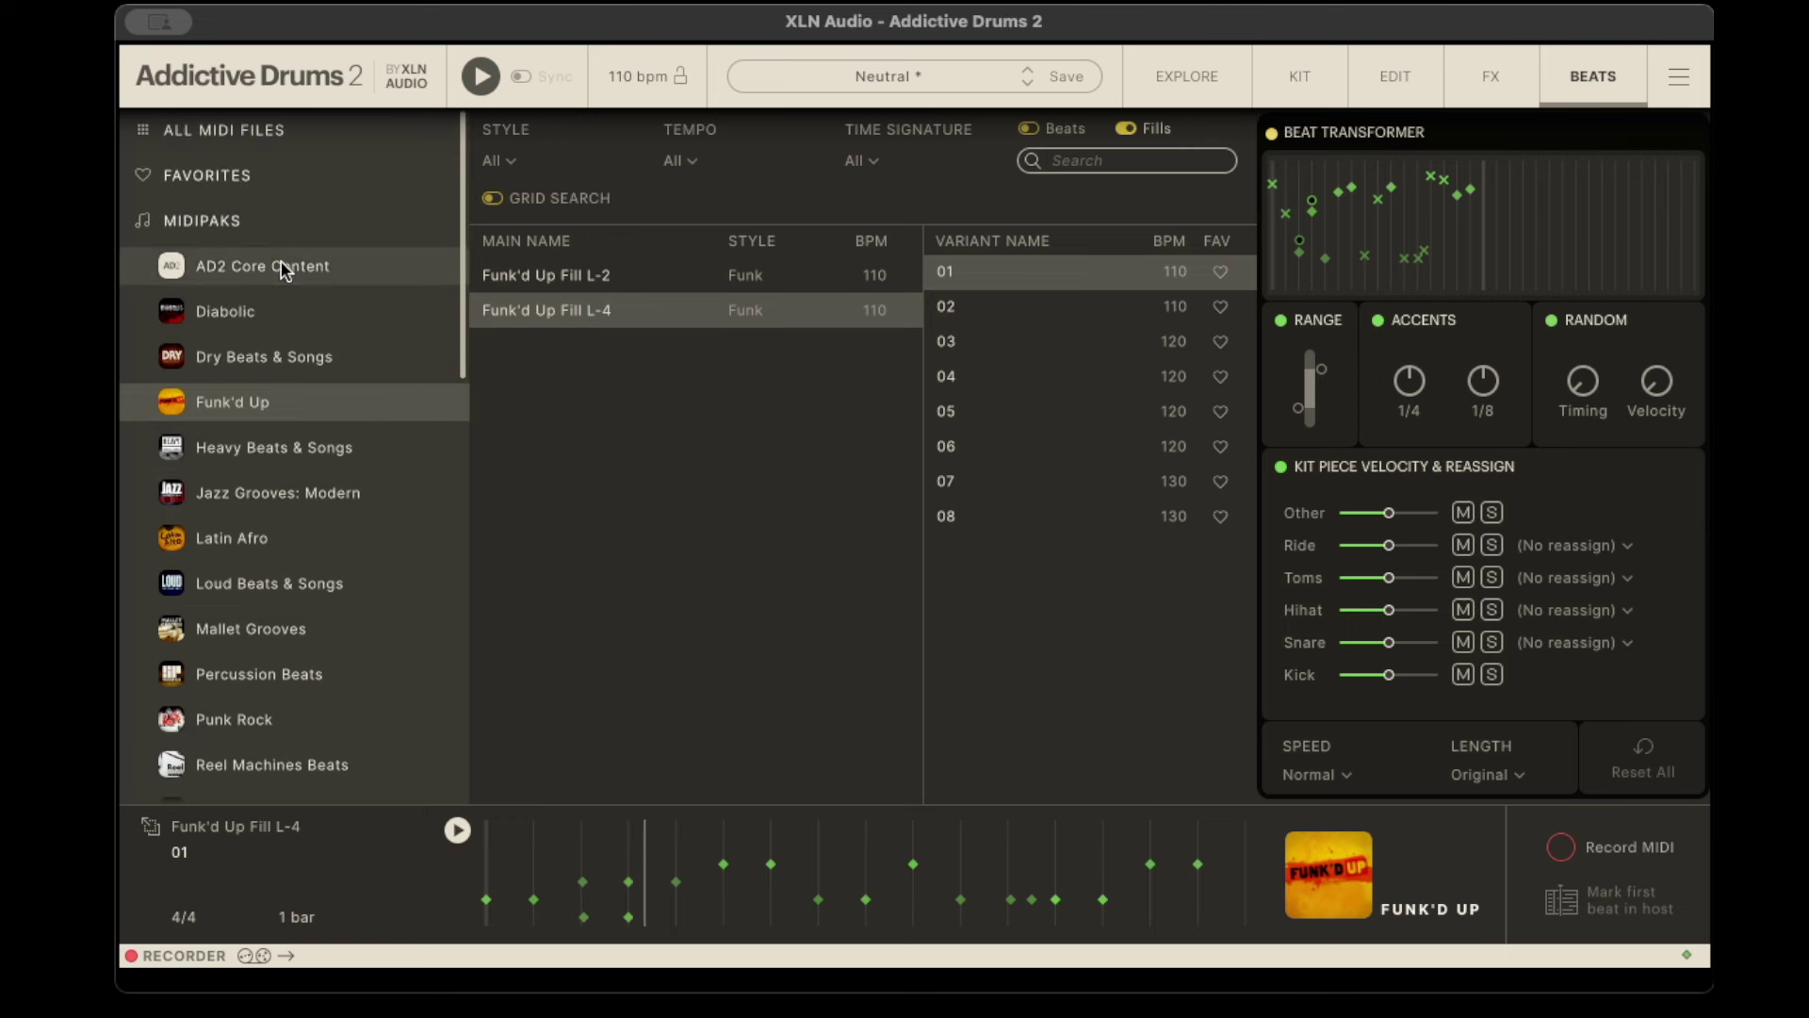
Step: List fills from all Midipaks and try Hard Rock Fill L-3, L-4 and Mallet Groove 02
left_click(208, 222)
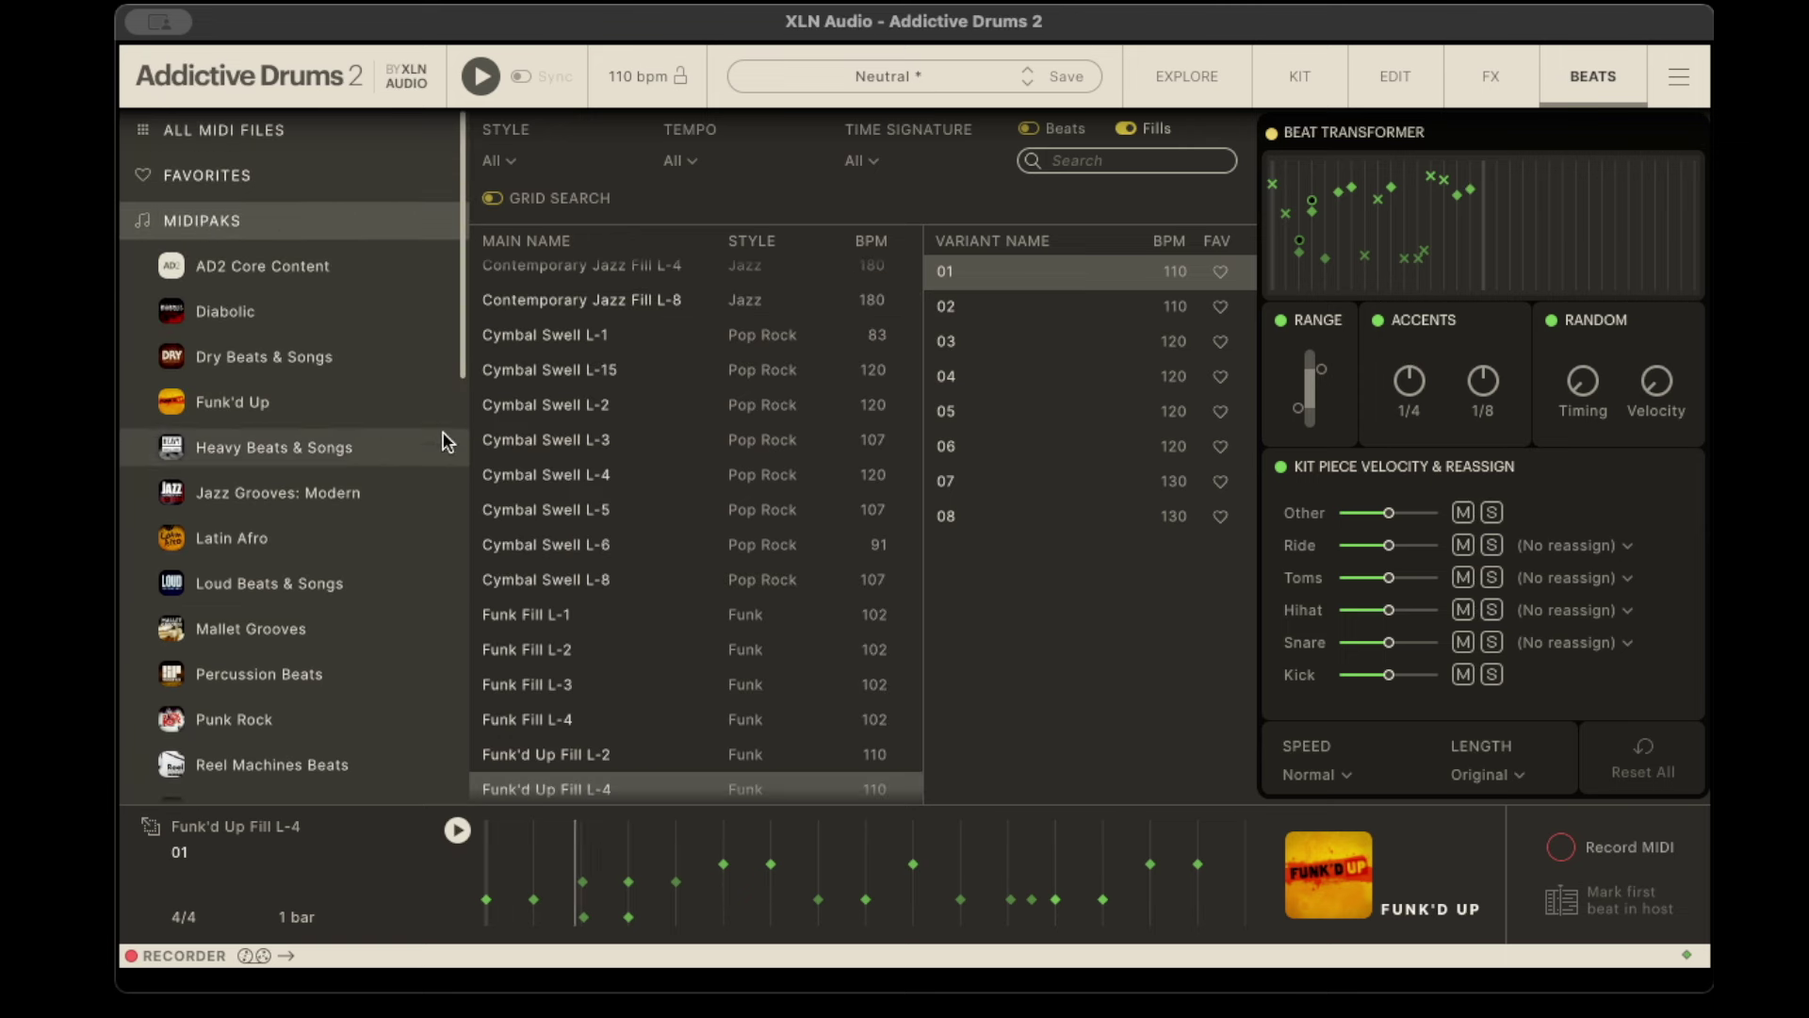
scroll(641, 693, "down", 3)
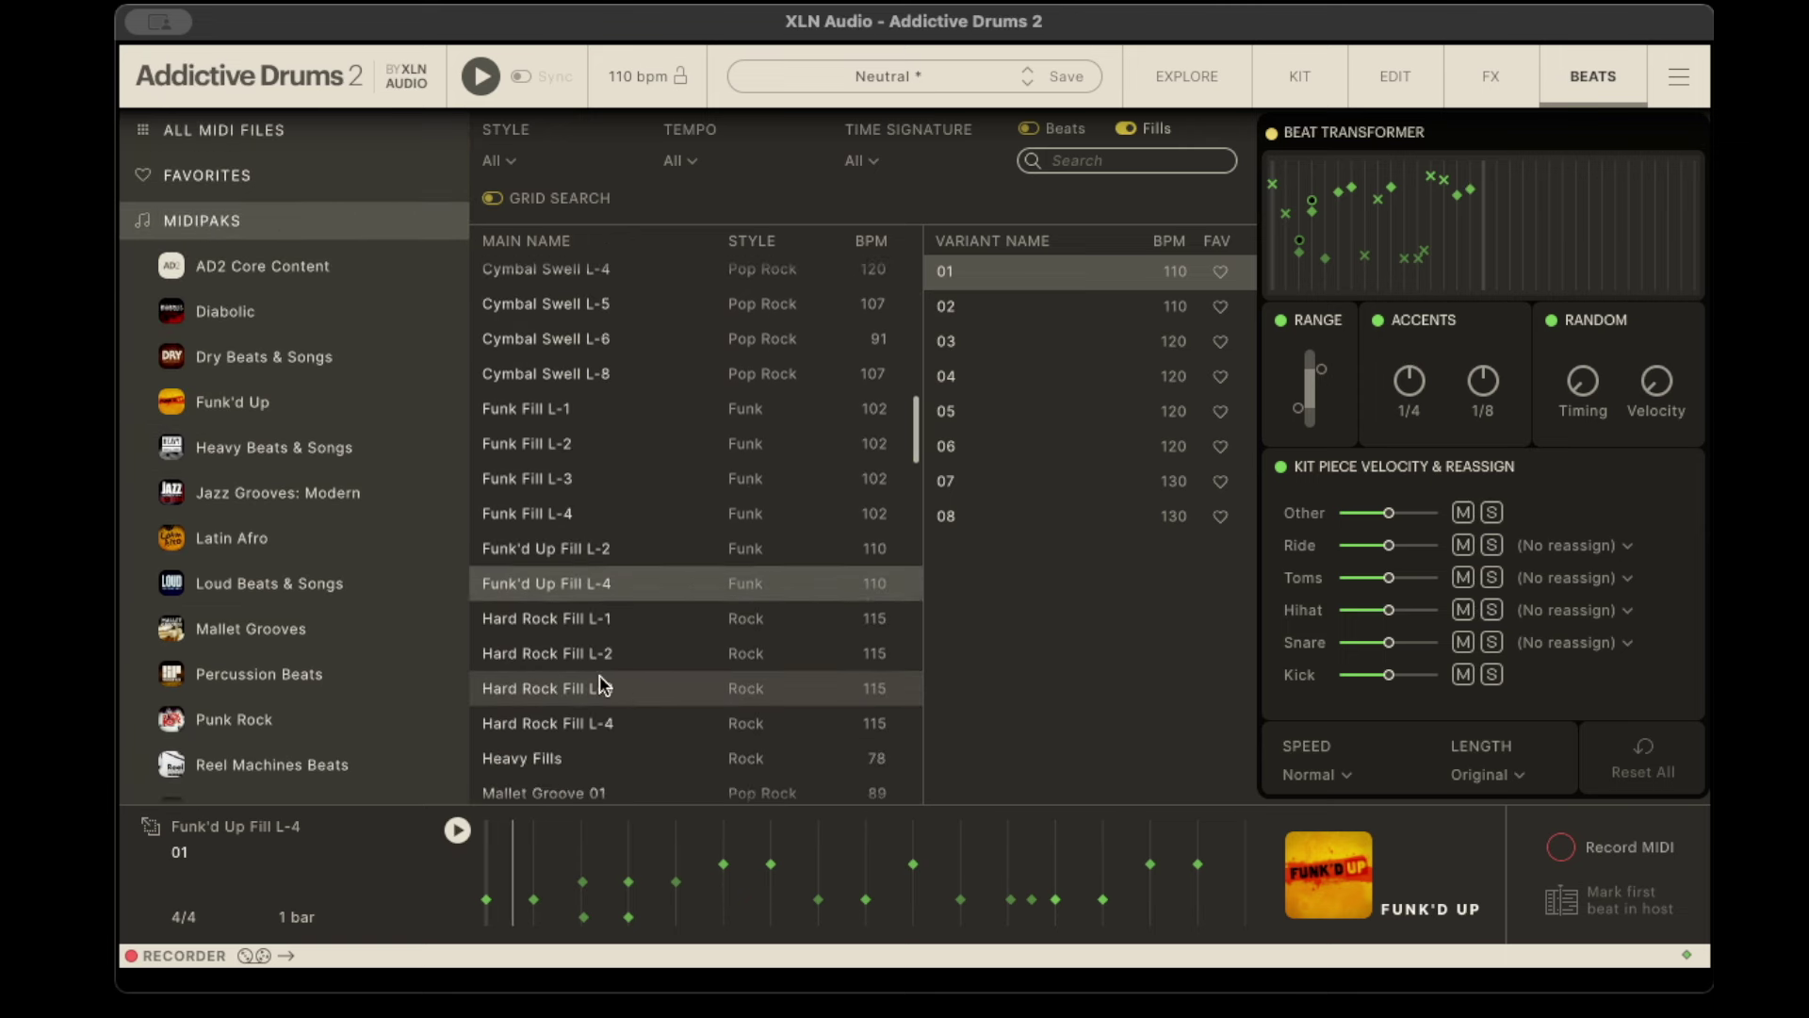
left_click(601, 688)
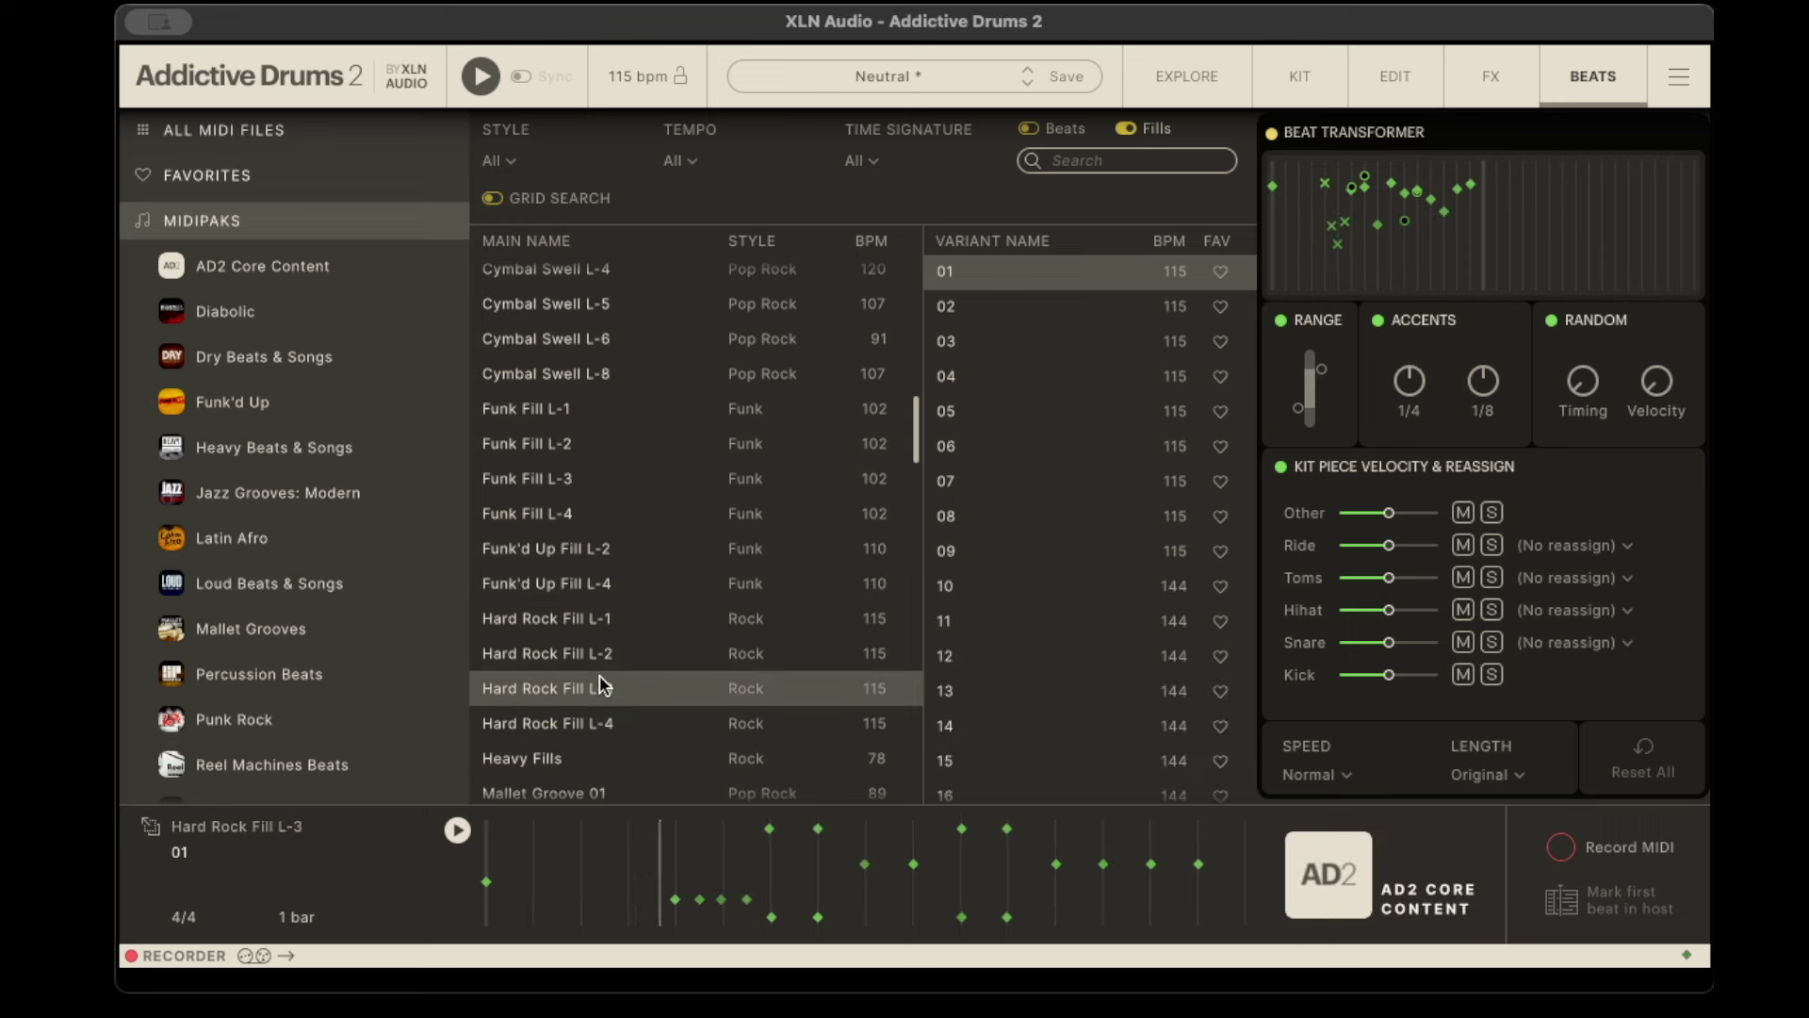
left_click(599, 733)
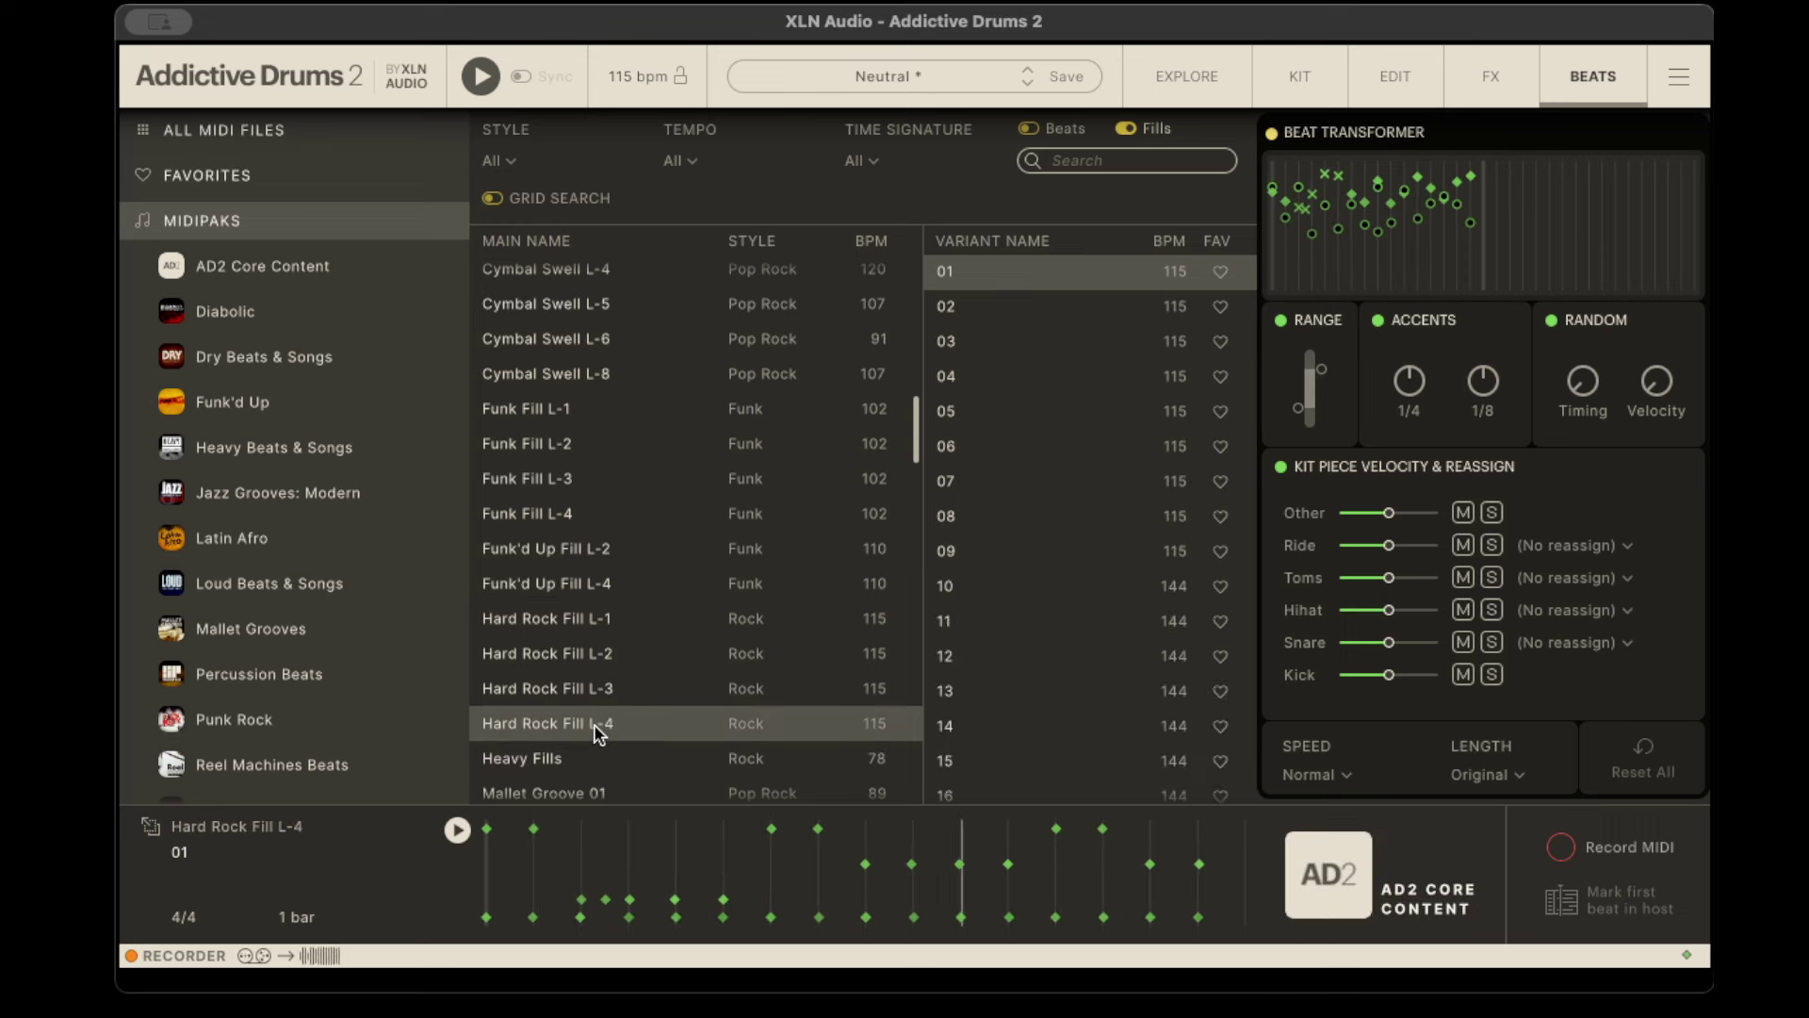
scroll(595, 727, "down", 2)
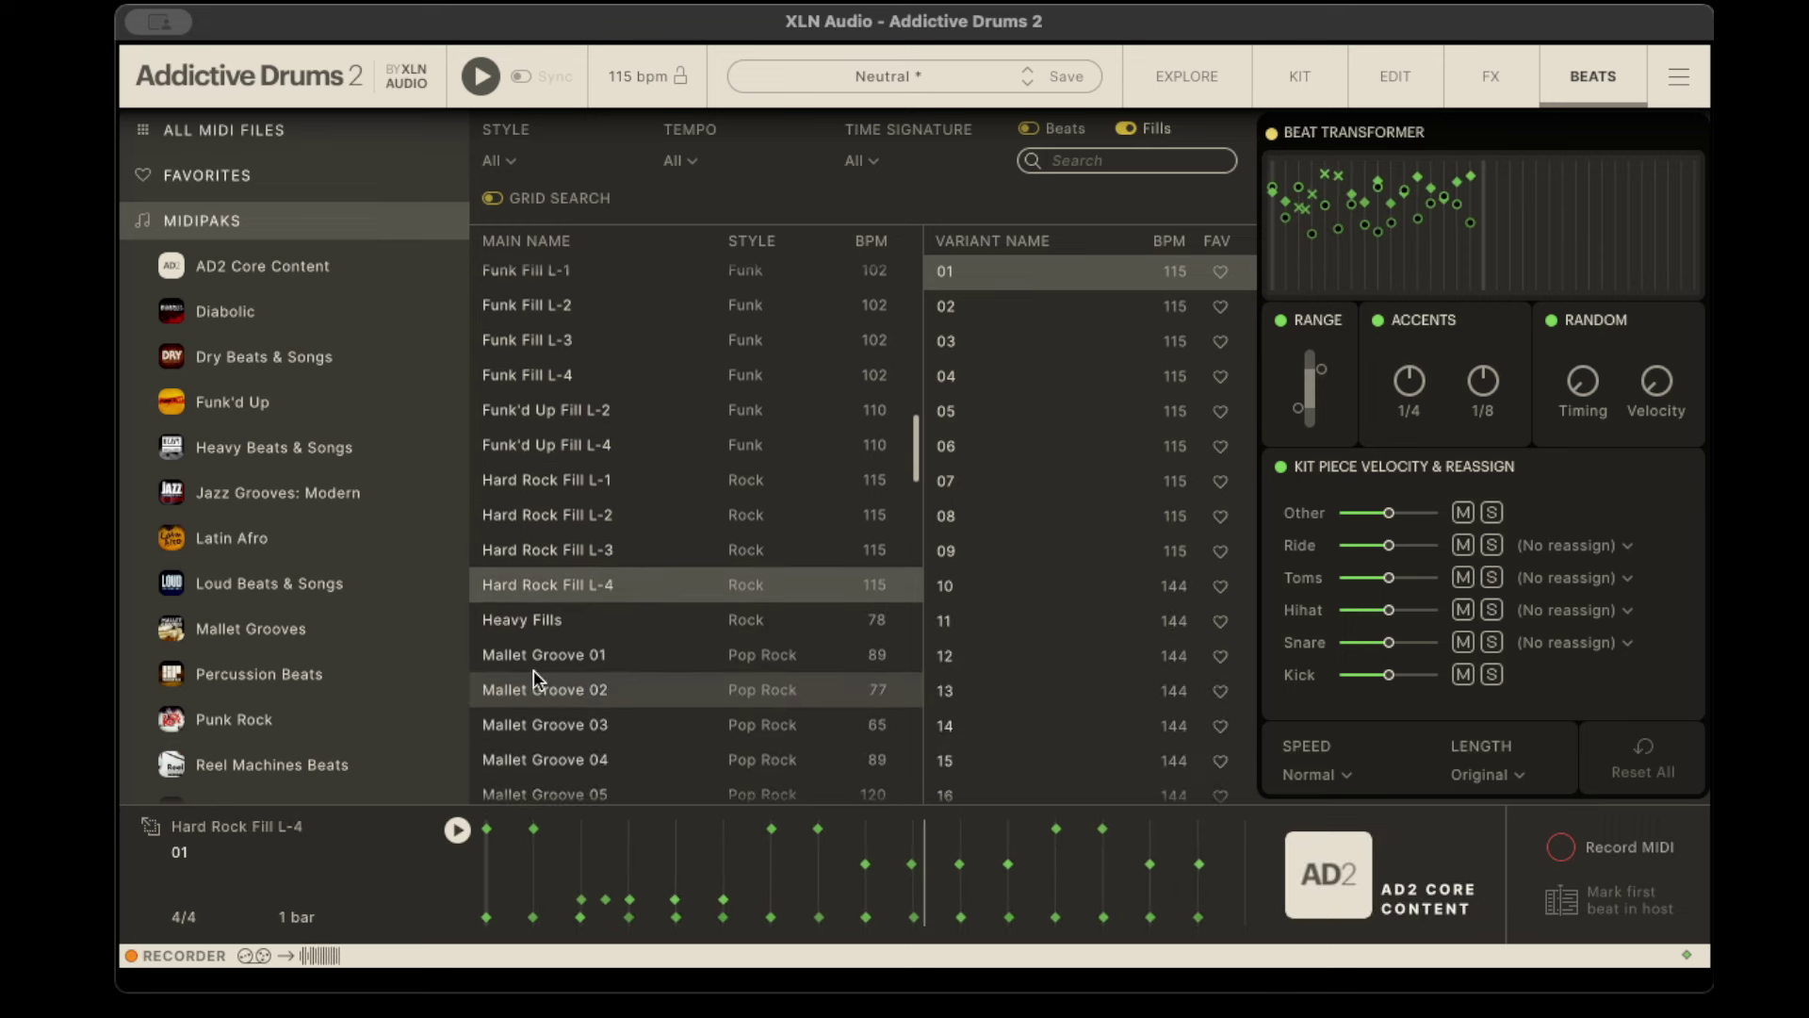
left_click(596, 689)
Step: Try Master Metal Fill L-4, Master Metal Fill L-8 and Modern Jazz Fill L-1
scroll(596, 691, "down", 1)
scroll(596, 691, "down", 3)
scroll(592, 681, "down", 5)
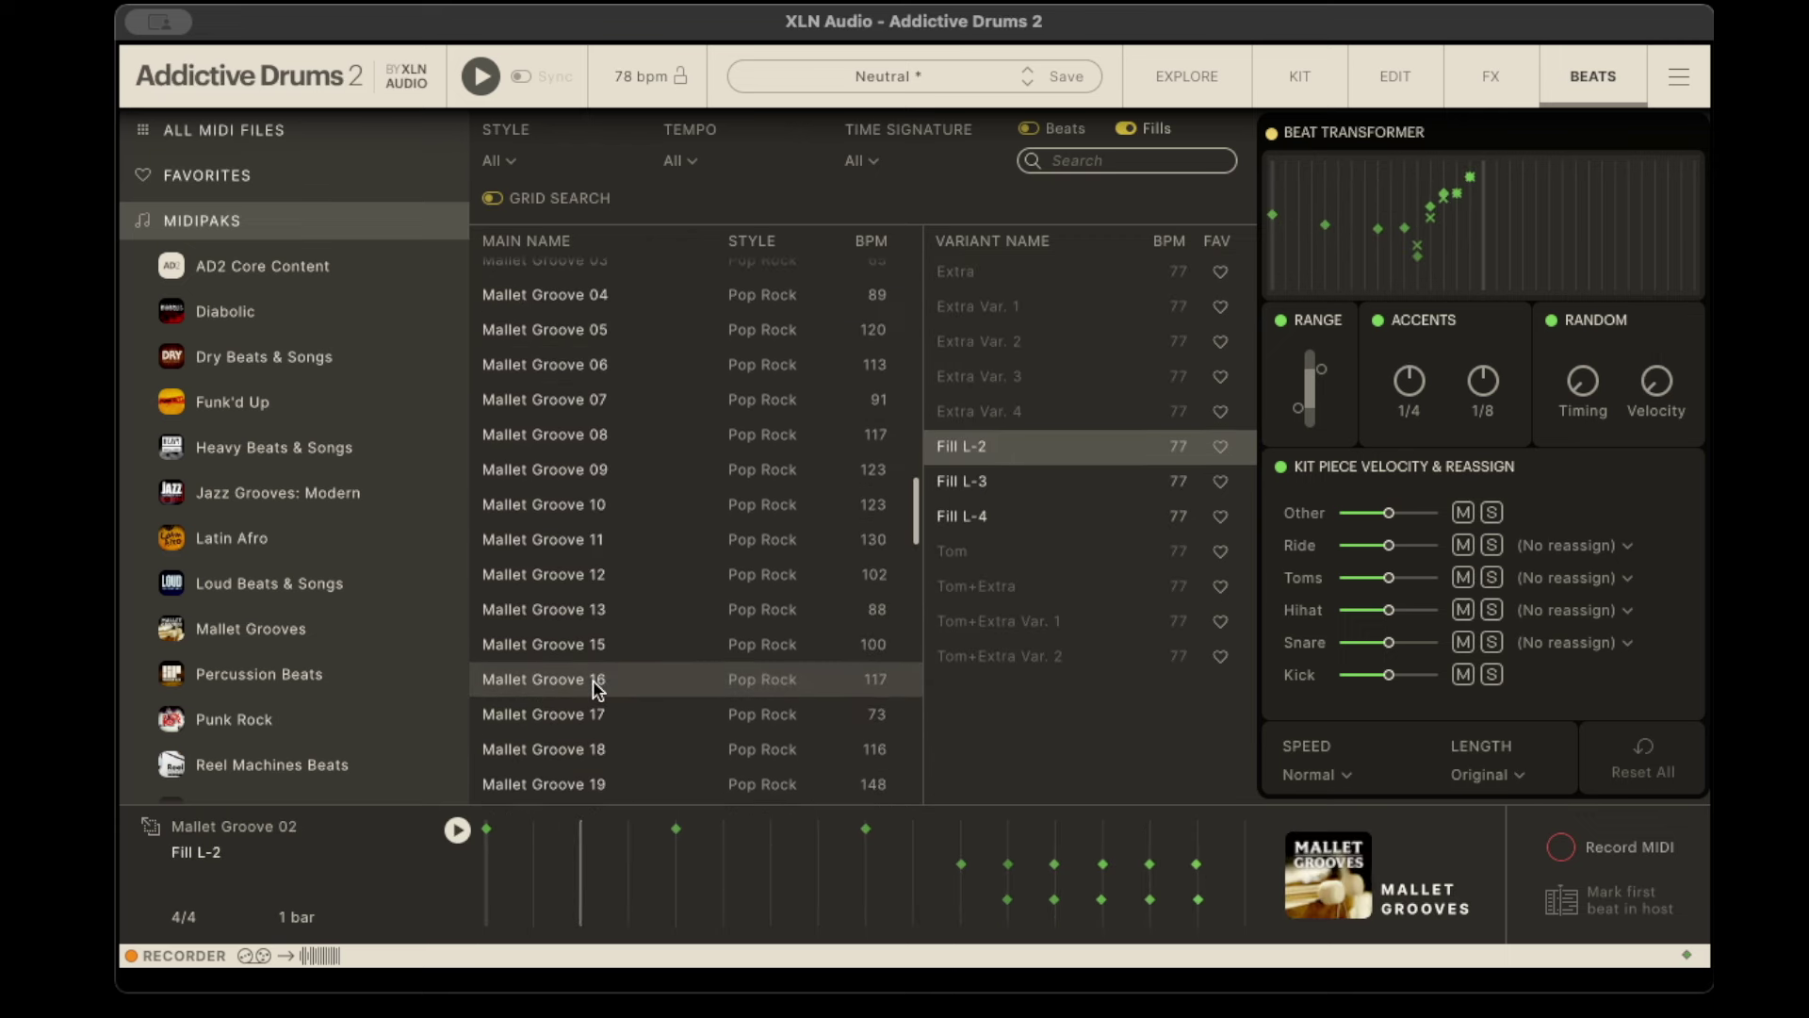
left_click(586, 677)
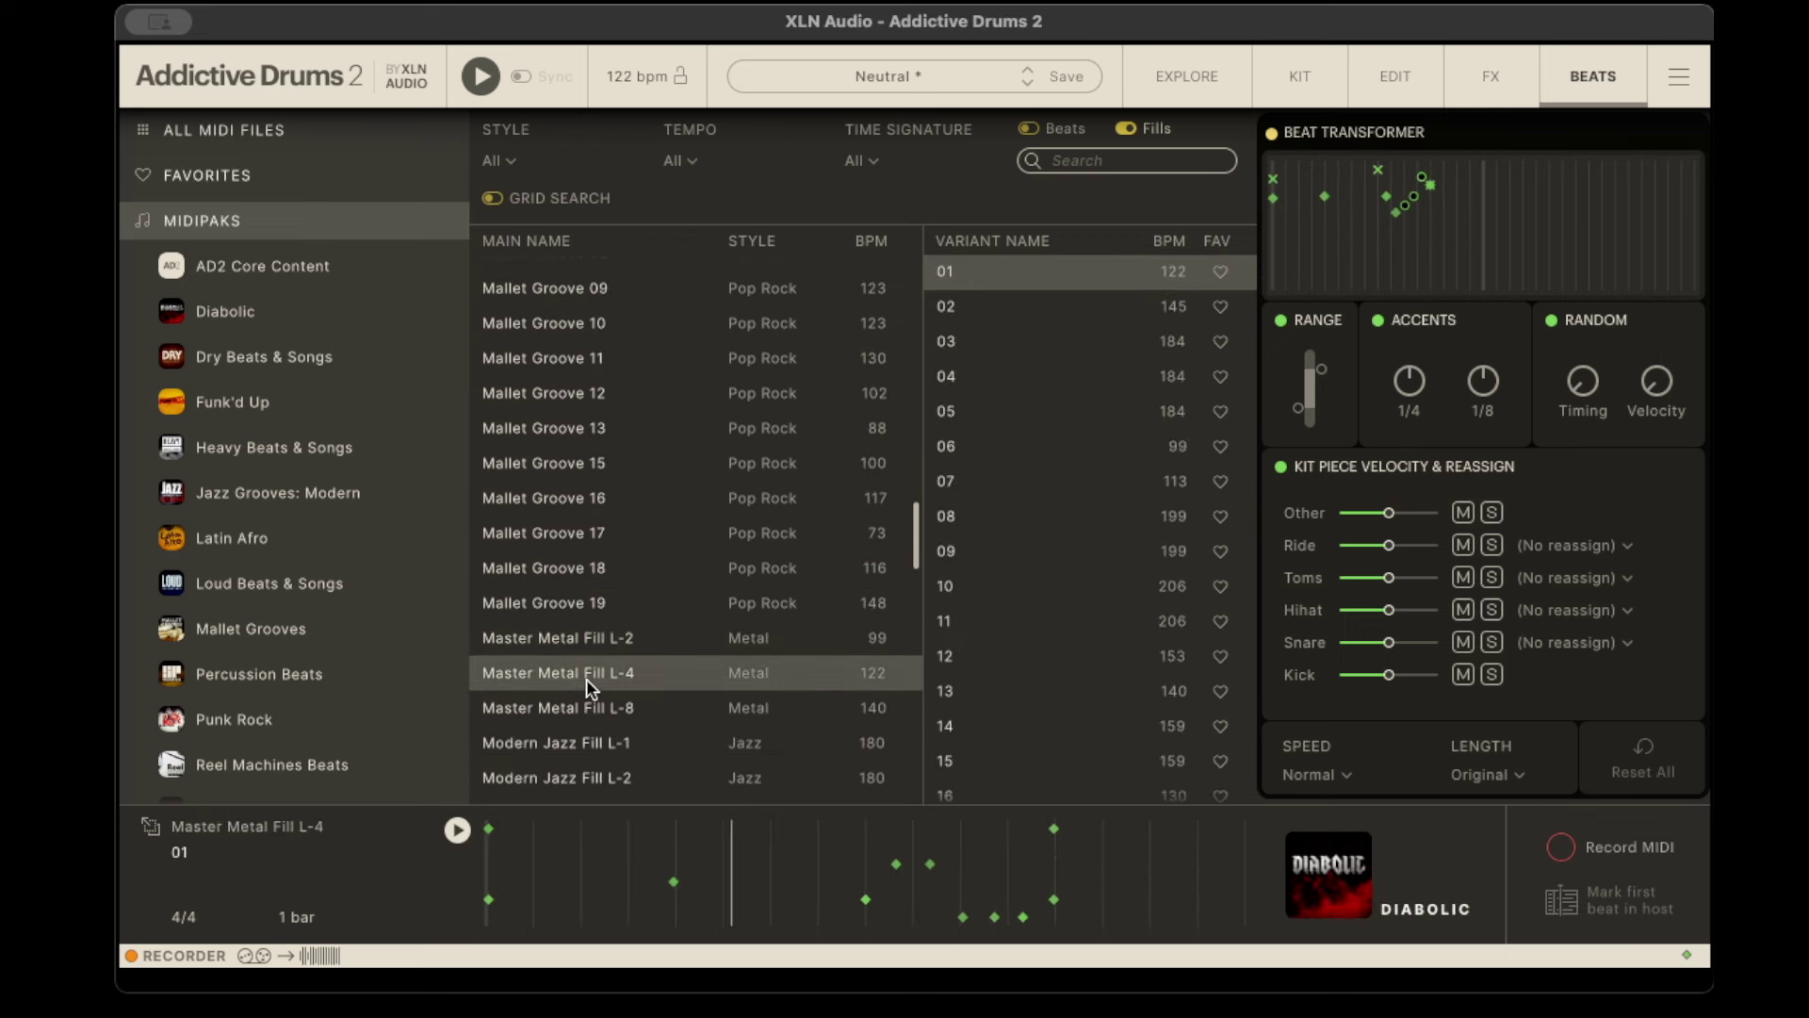
left_click(589, 723)
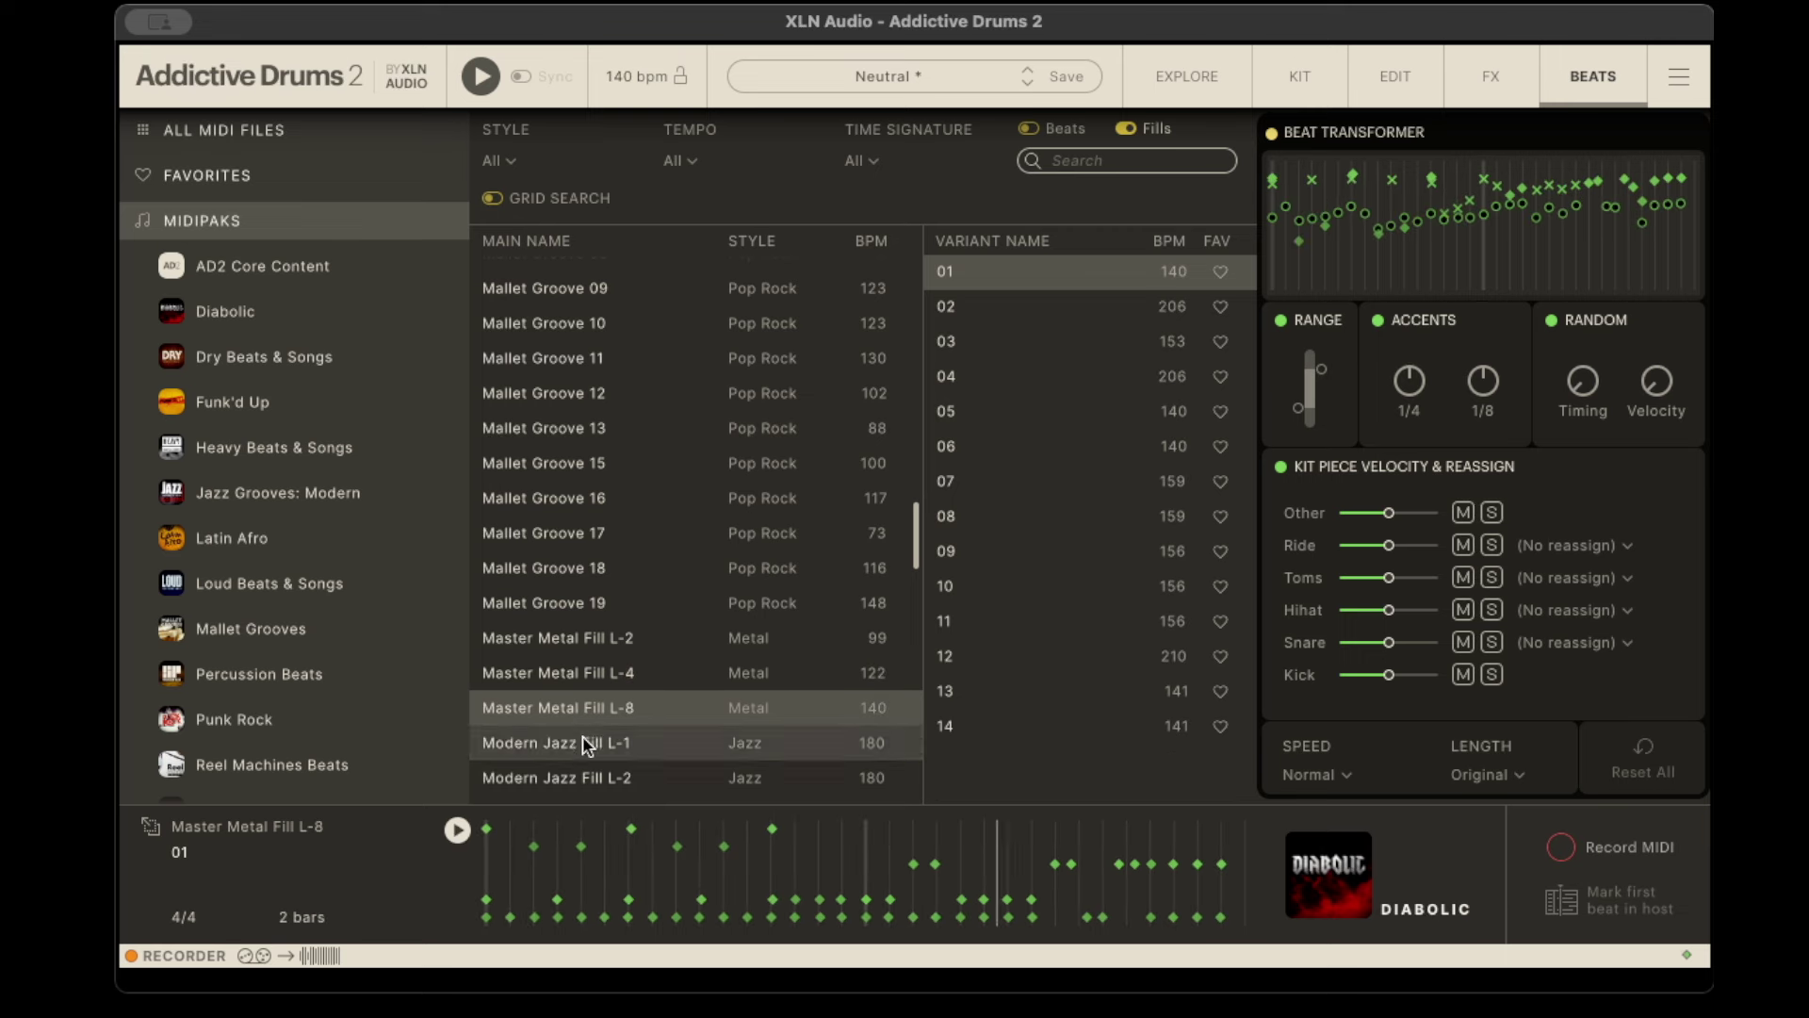
left_click(585, 742)
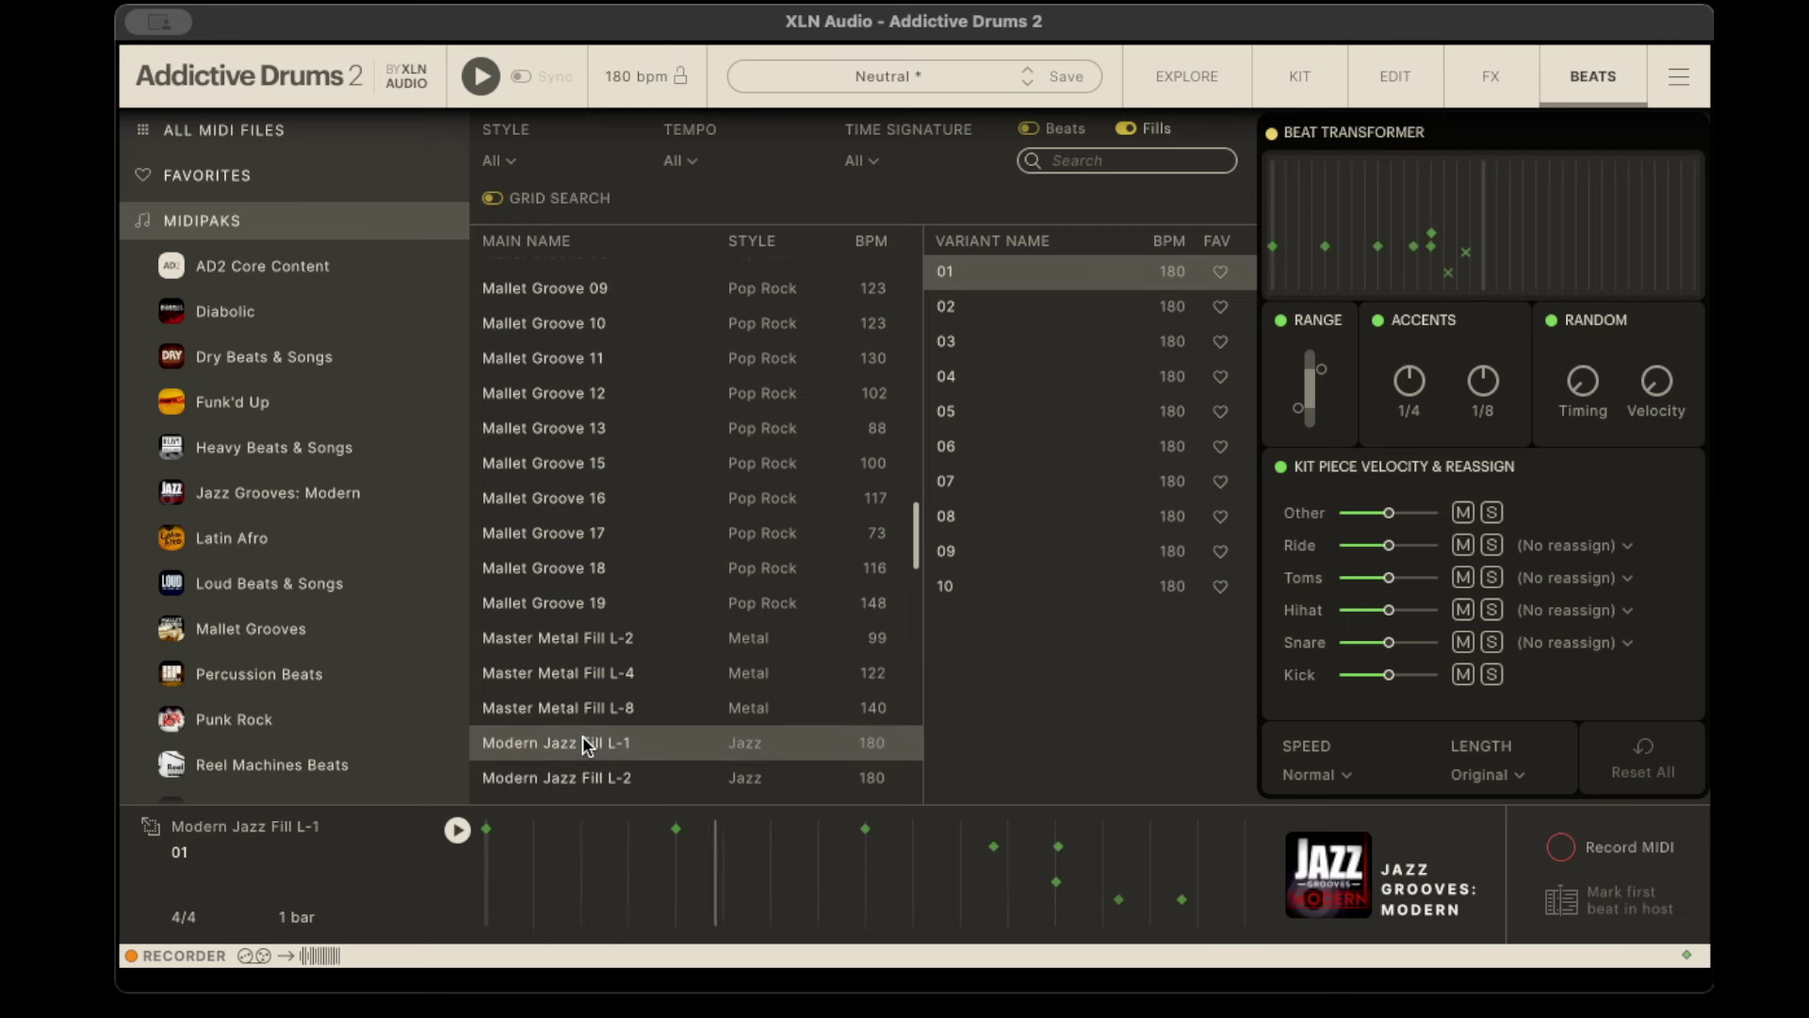
Step: Try OPOLOPO Gated Machine and Lo-Fi Funk 01, then load PopRock Fill L-1
scroll(582, 735, "down", 5)
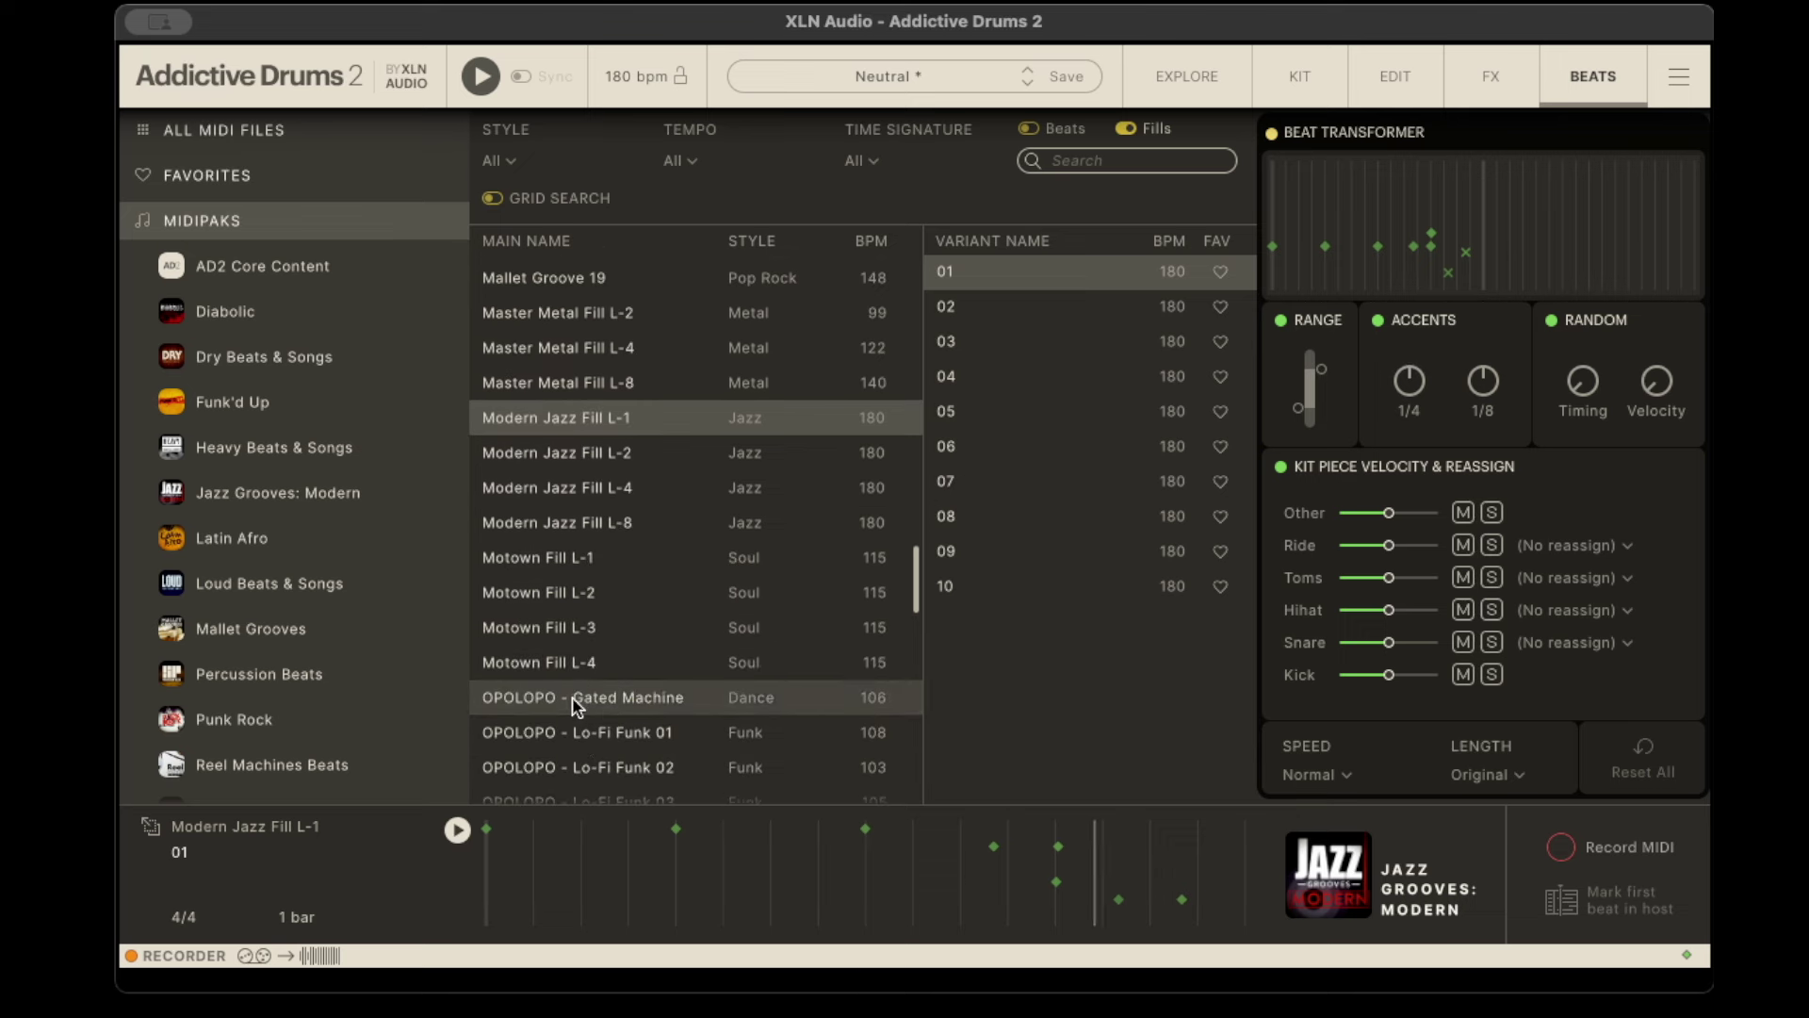
left_click(572, 698)
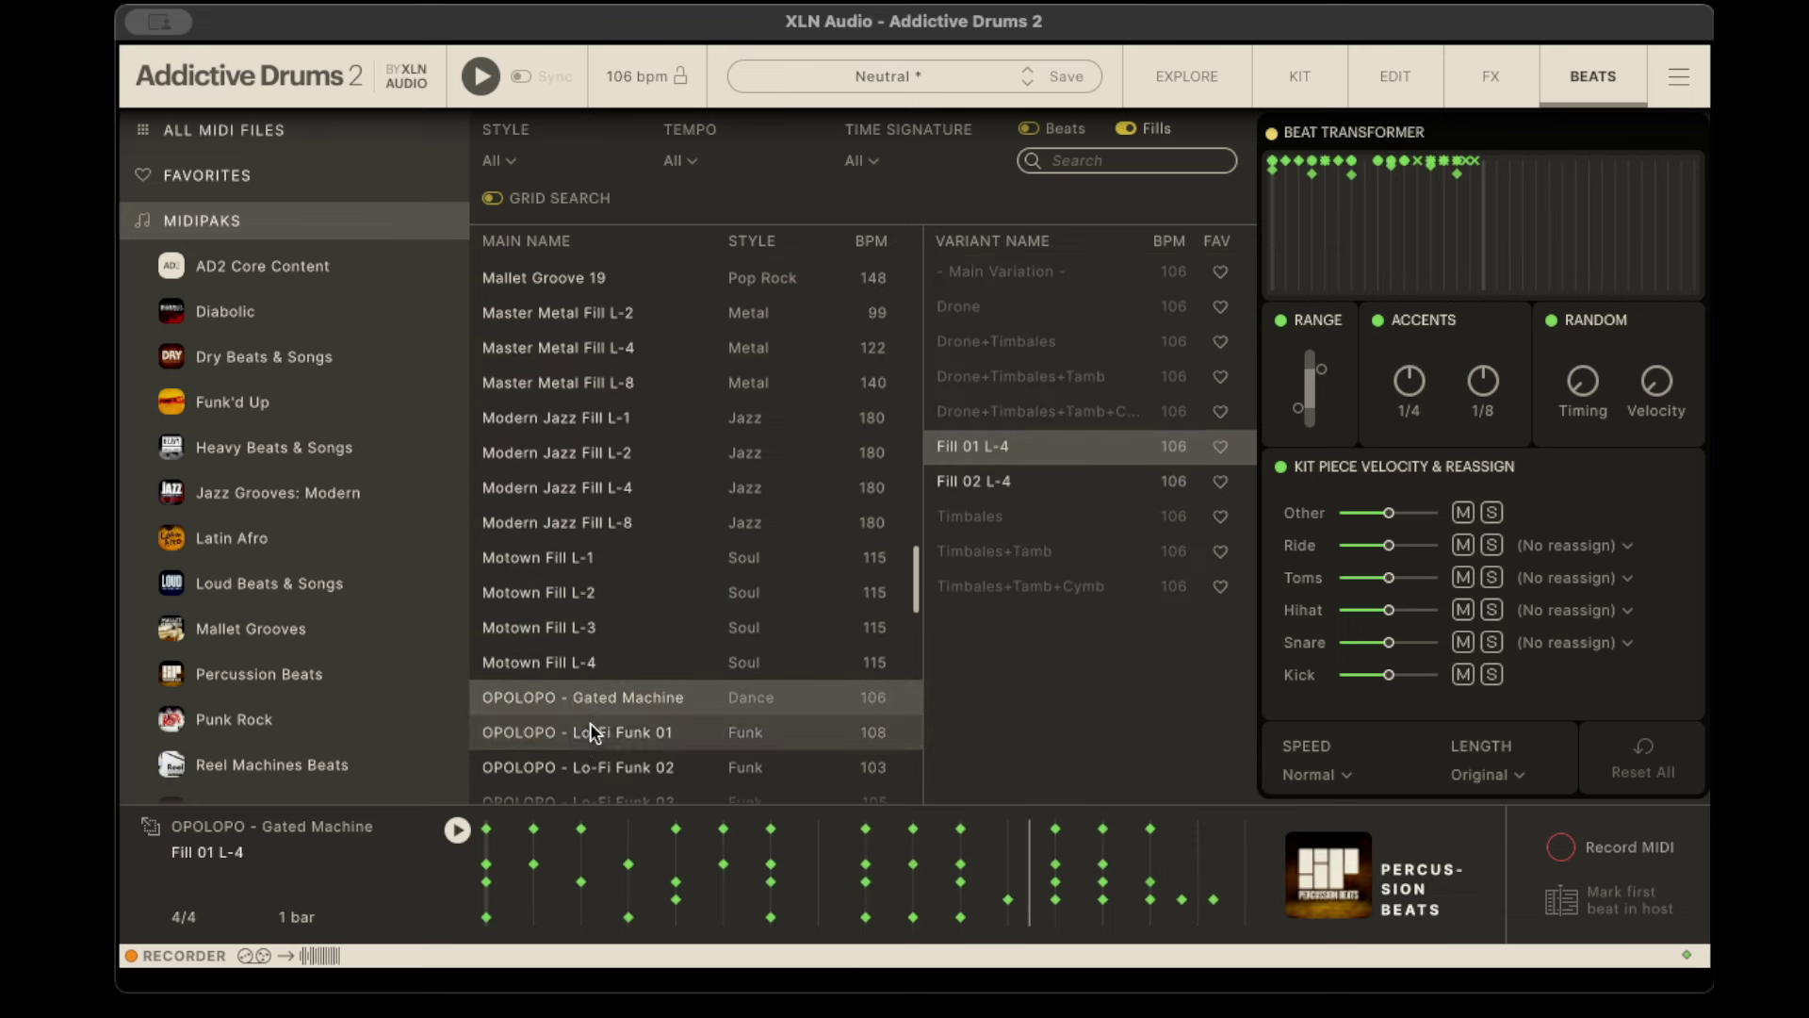
left_click(590, 723)
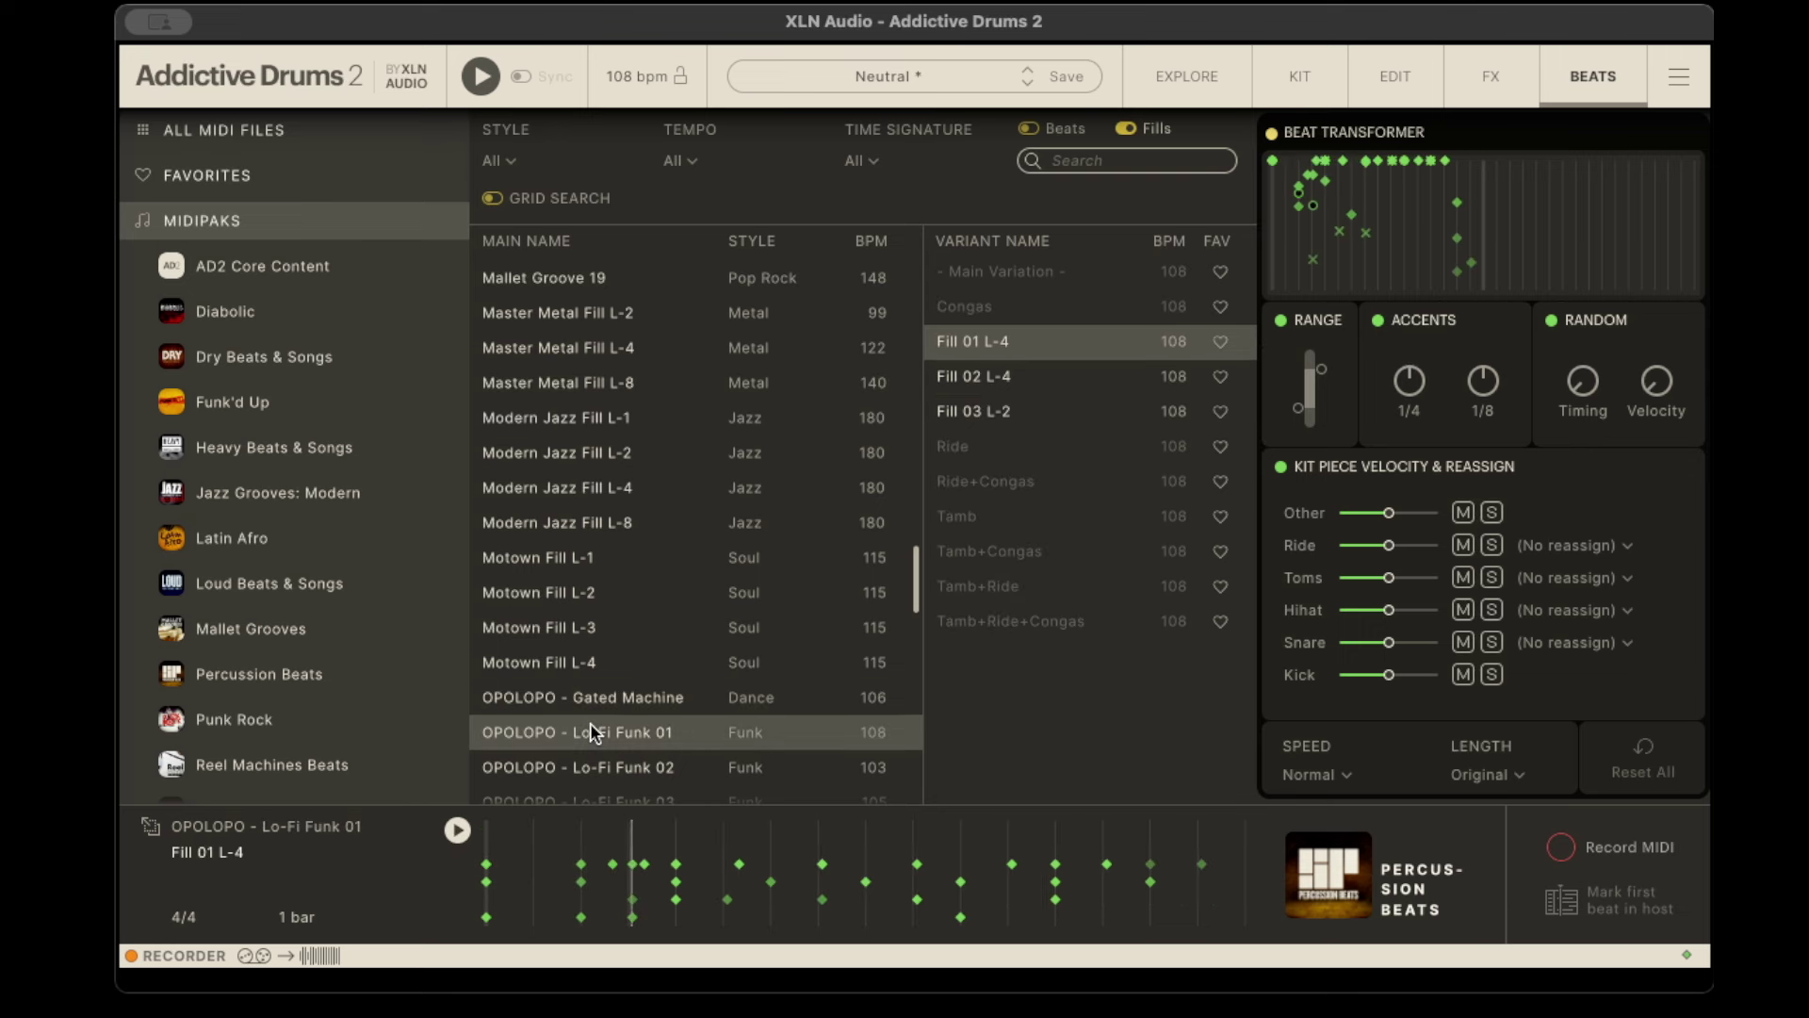
scroll(590, 721, "down", 3)
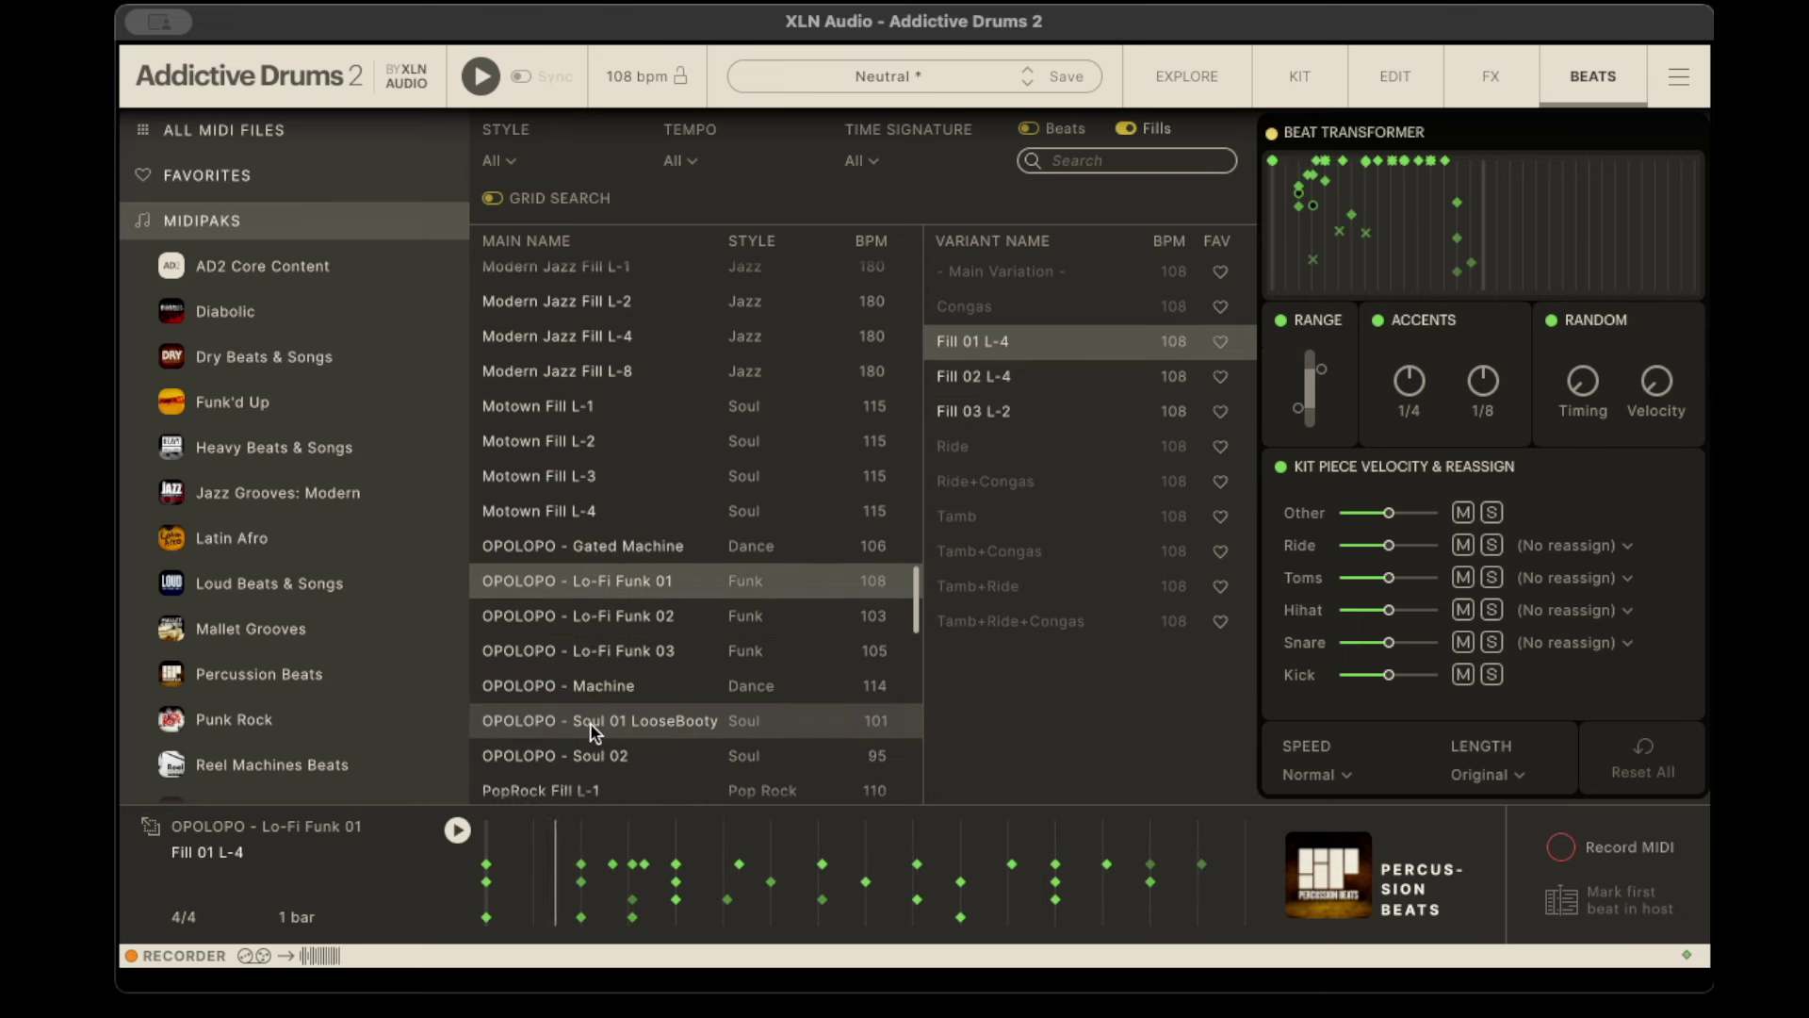
left_click(576, 771)
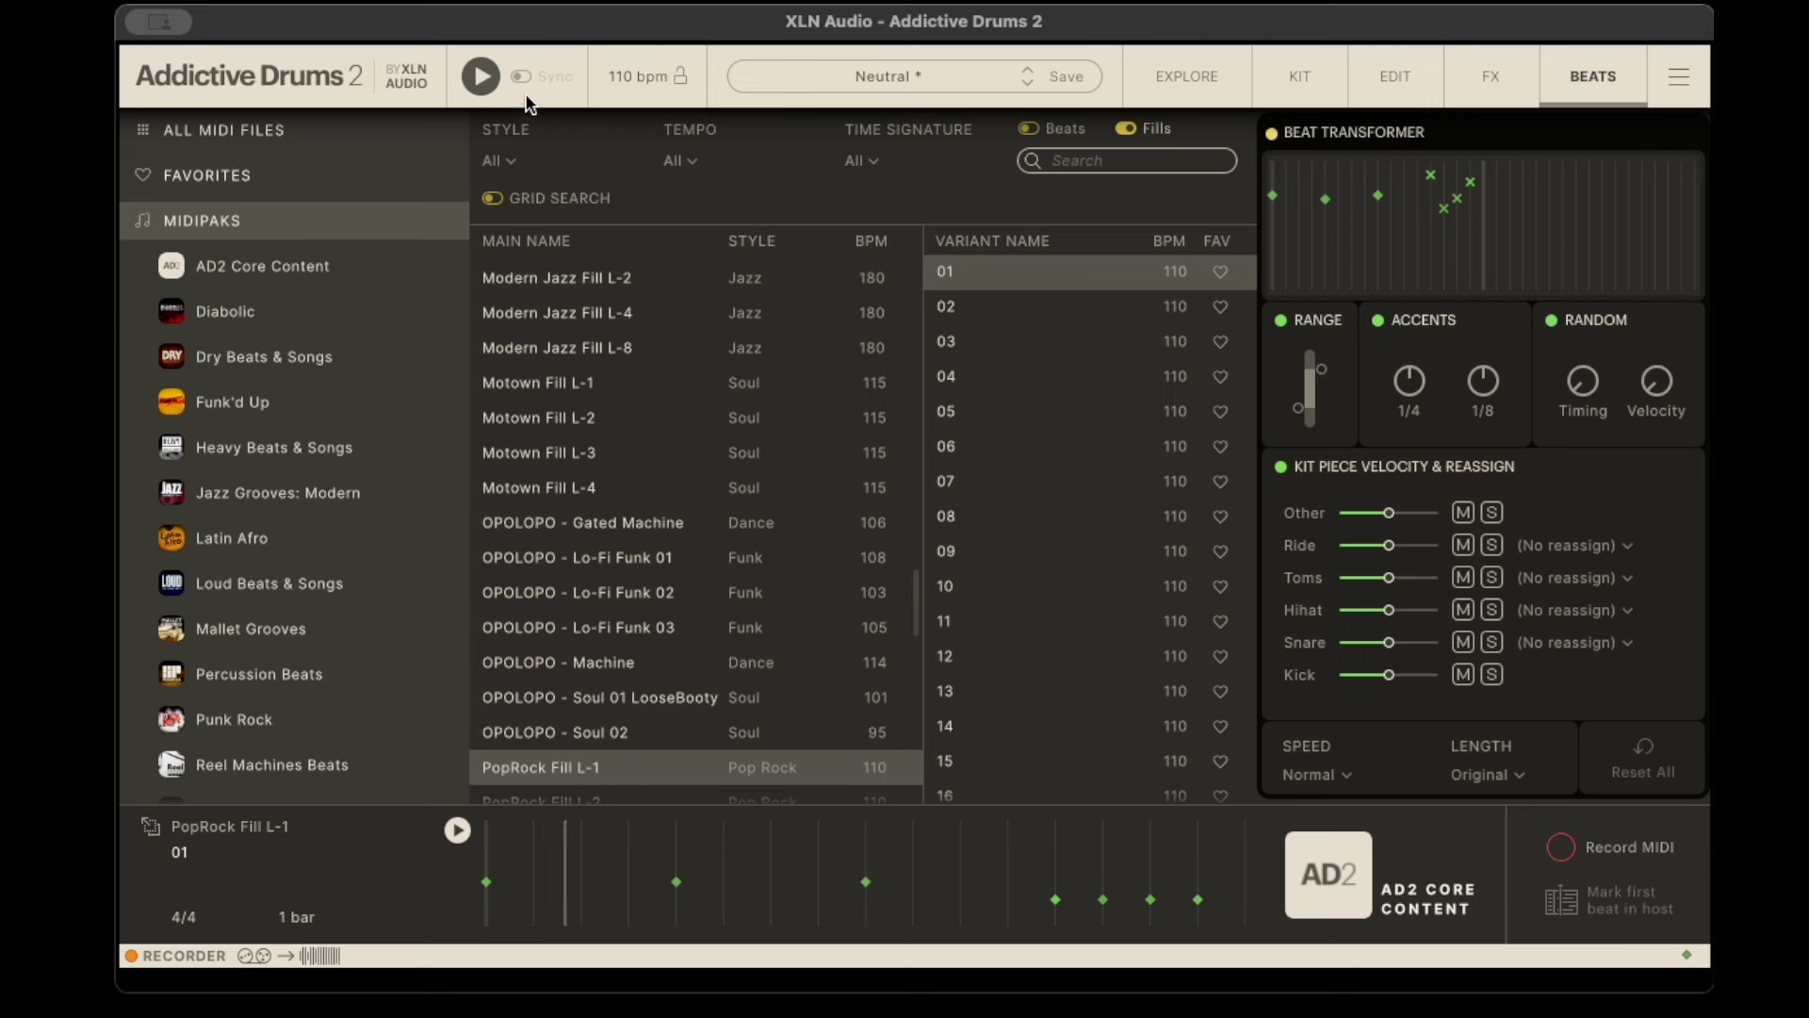
Step: Stop playback, scrub across PopRock Fill L-1, then start and stop its preview
left_click(488, 79)
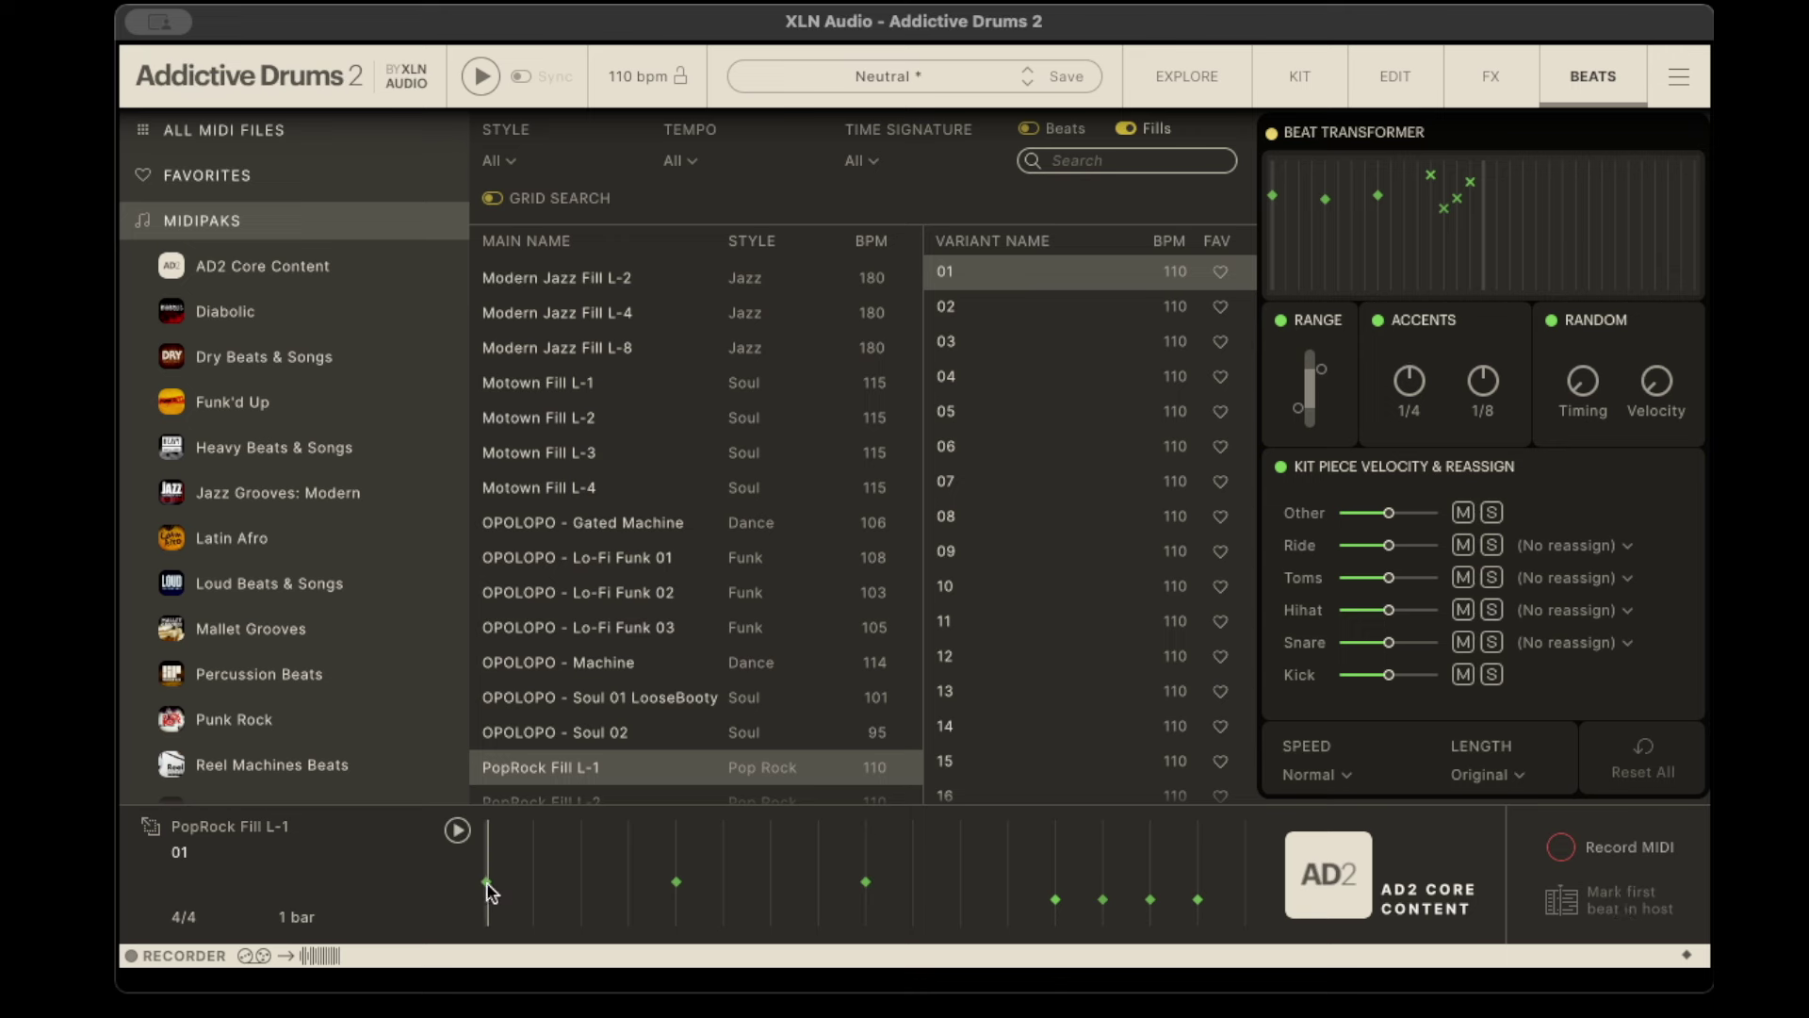
mouse_move(489, 891)
left_mouse_down()
mouse_move(1048, 891)
mouse_move(487, 891)
left_mouse_up()
left_click(457, 829)
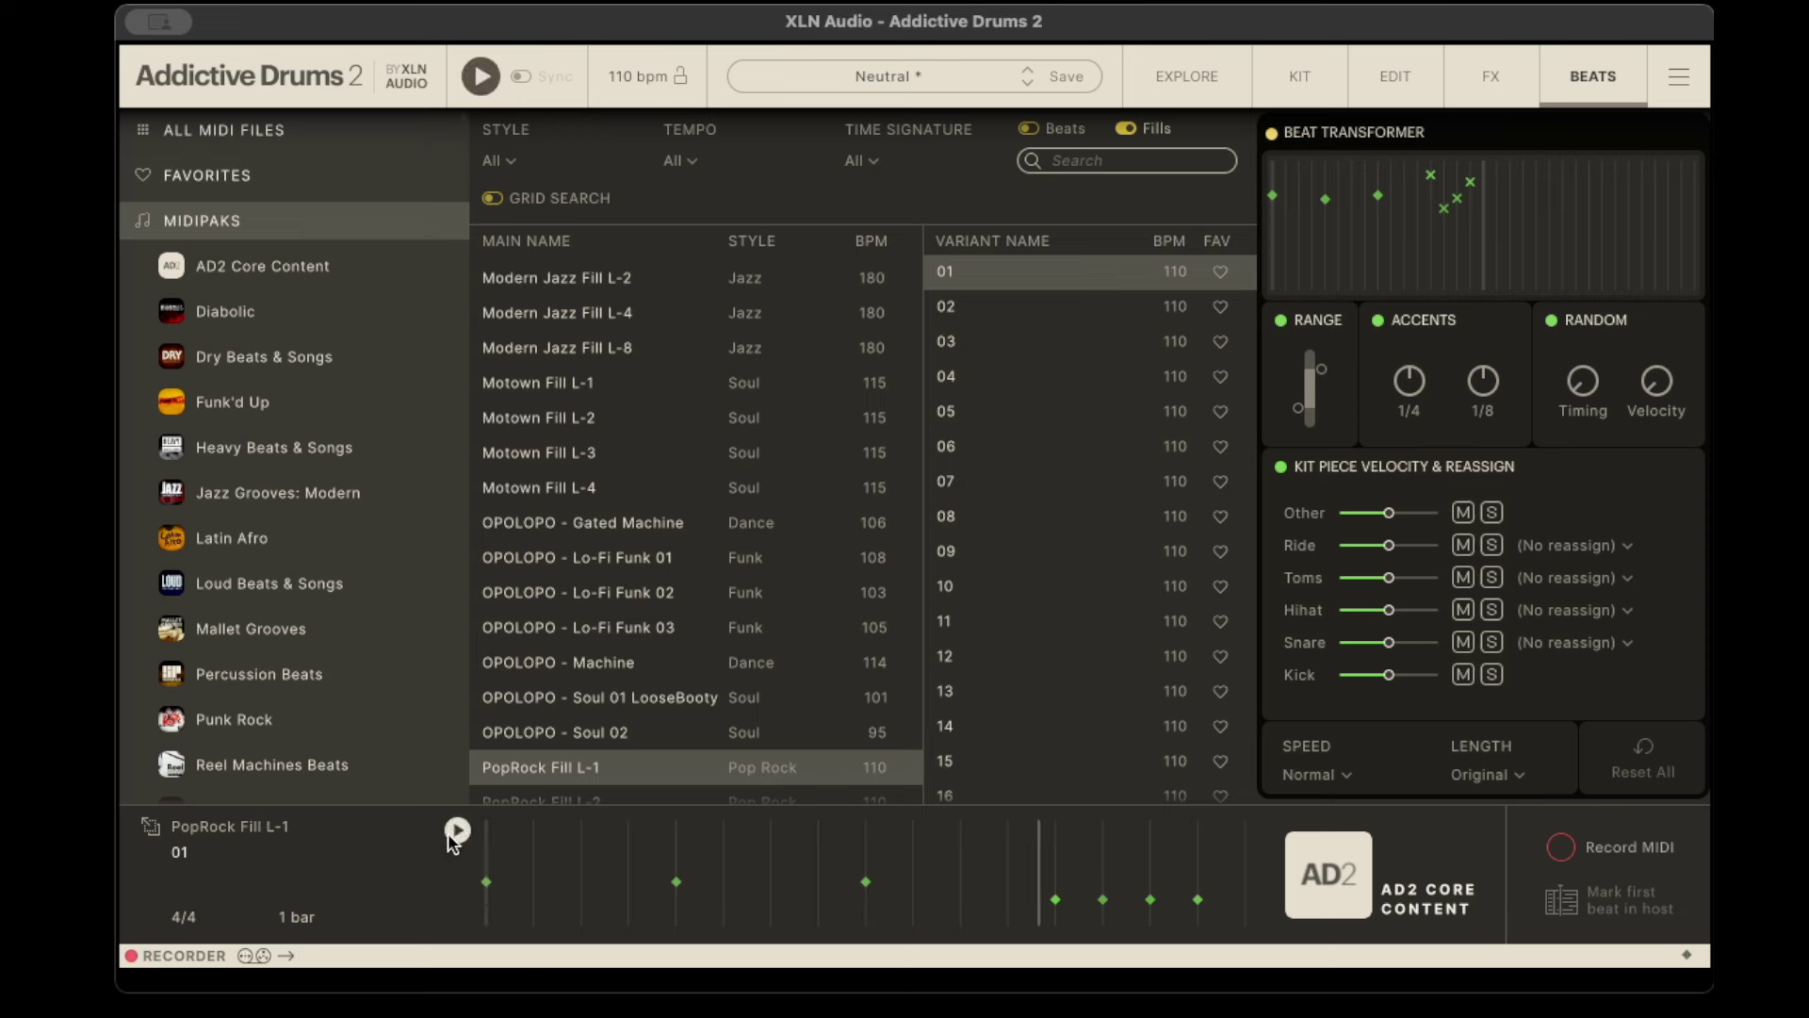
left_click(457, 829)
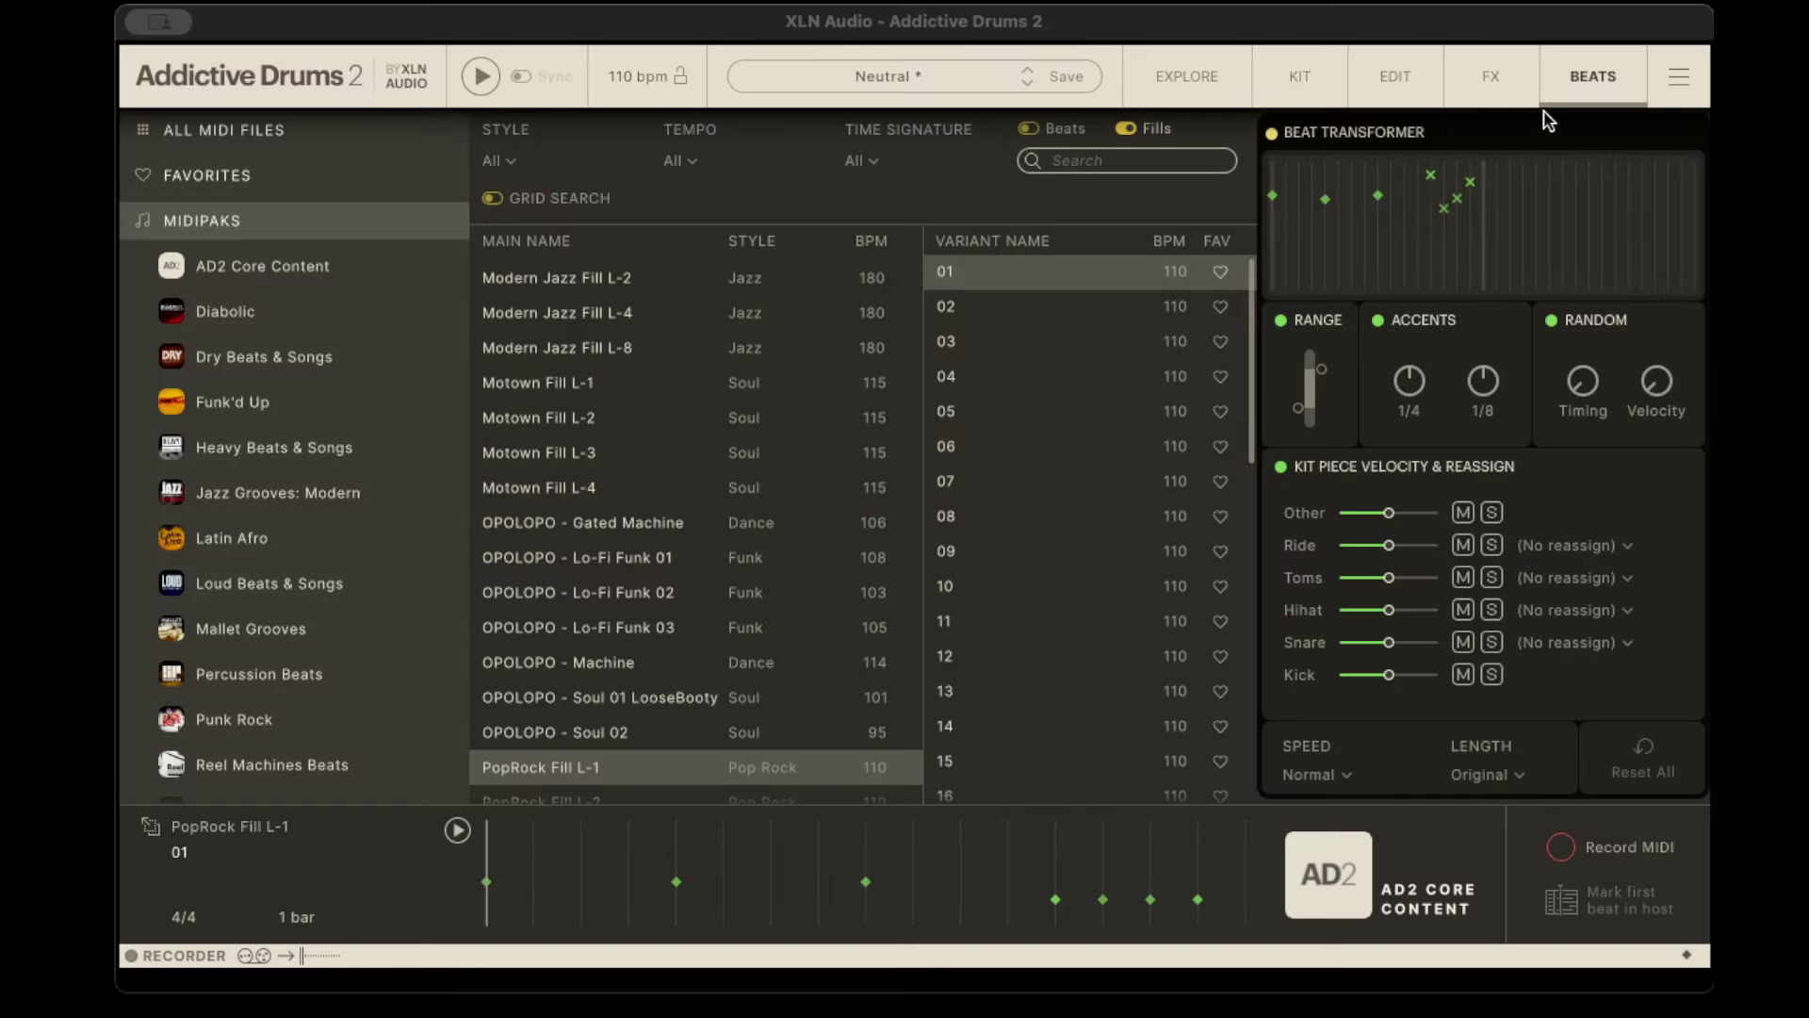
Step: Open MIDI Mapping, browse the drum-brand preset maps, and keep AD2 Standard selected
left_click(1669, 74)
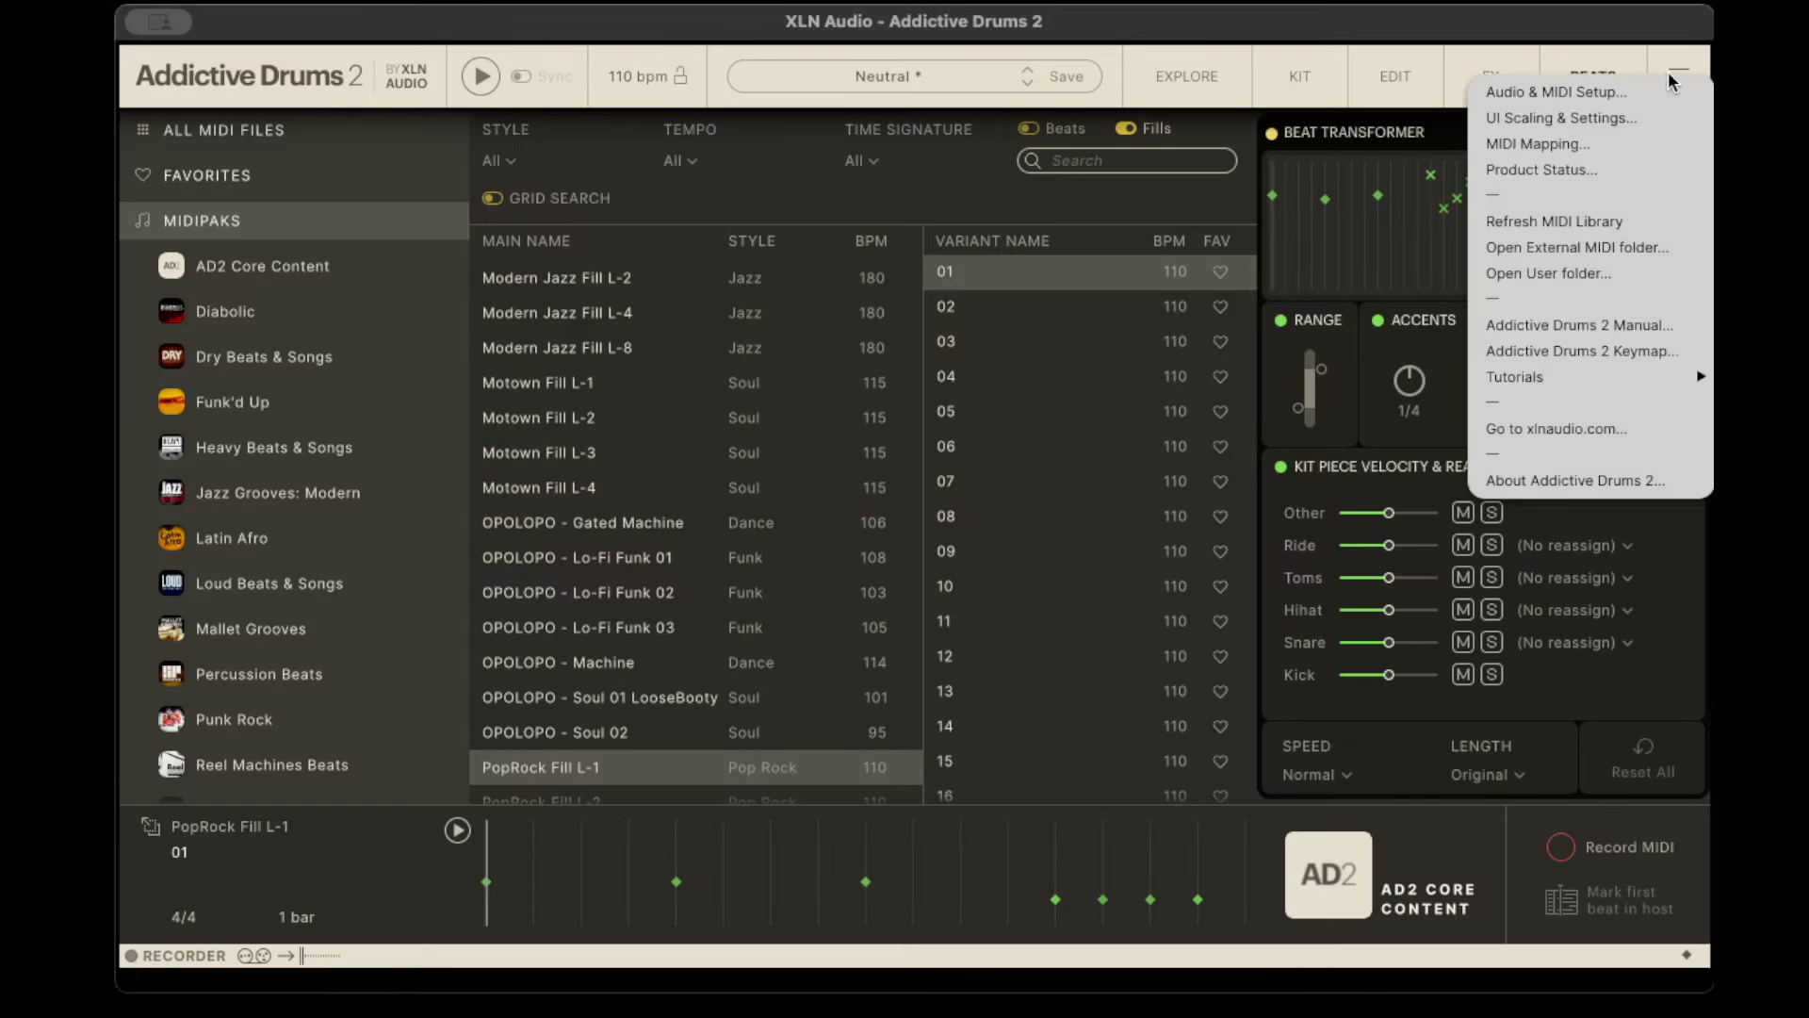
left_click(1551, 143)
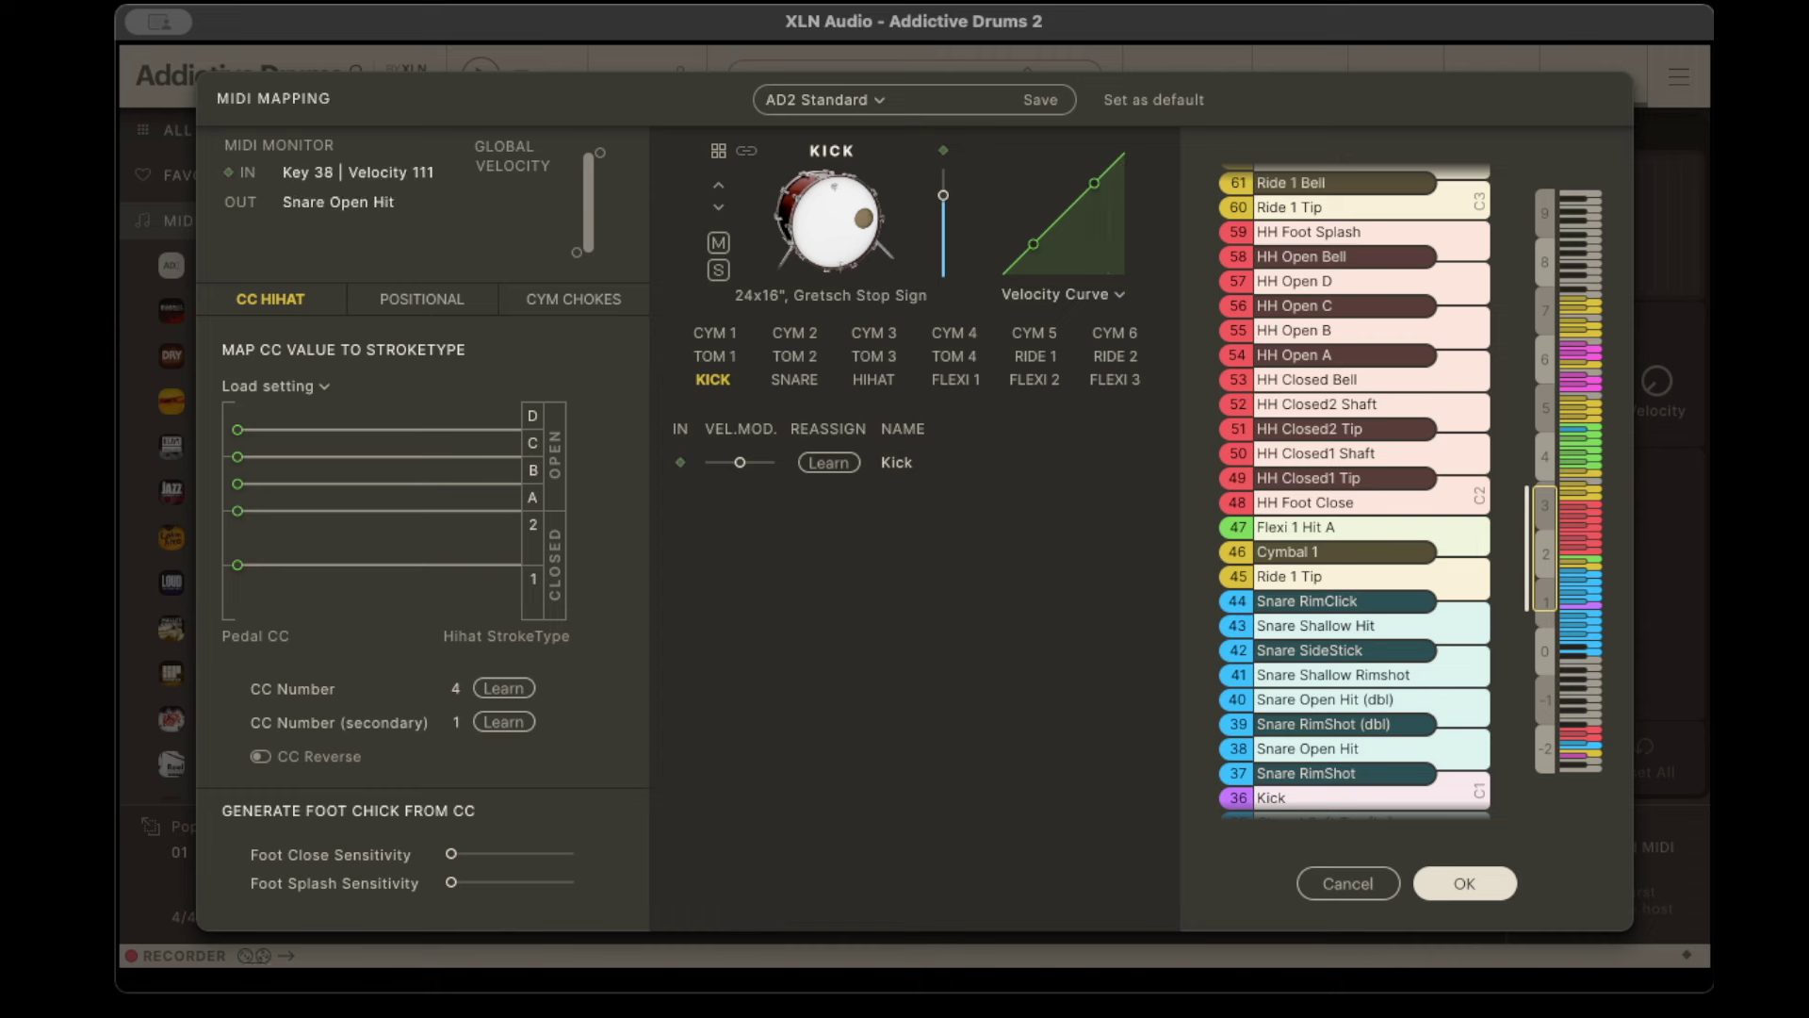
left_click(860, 99)
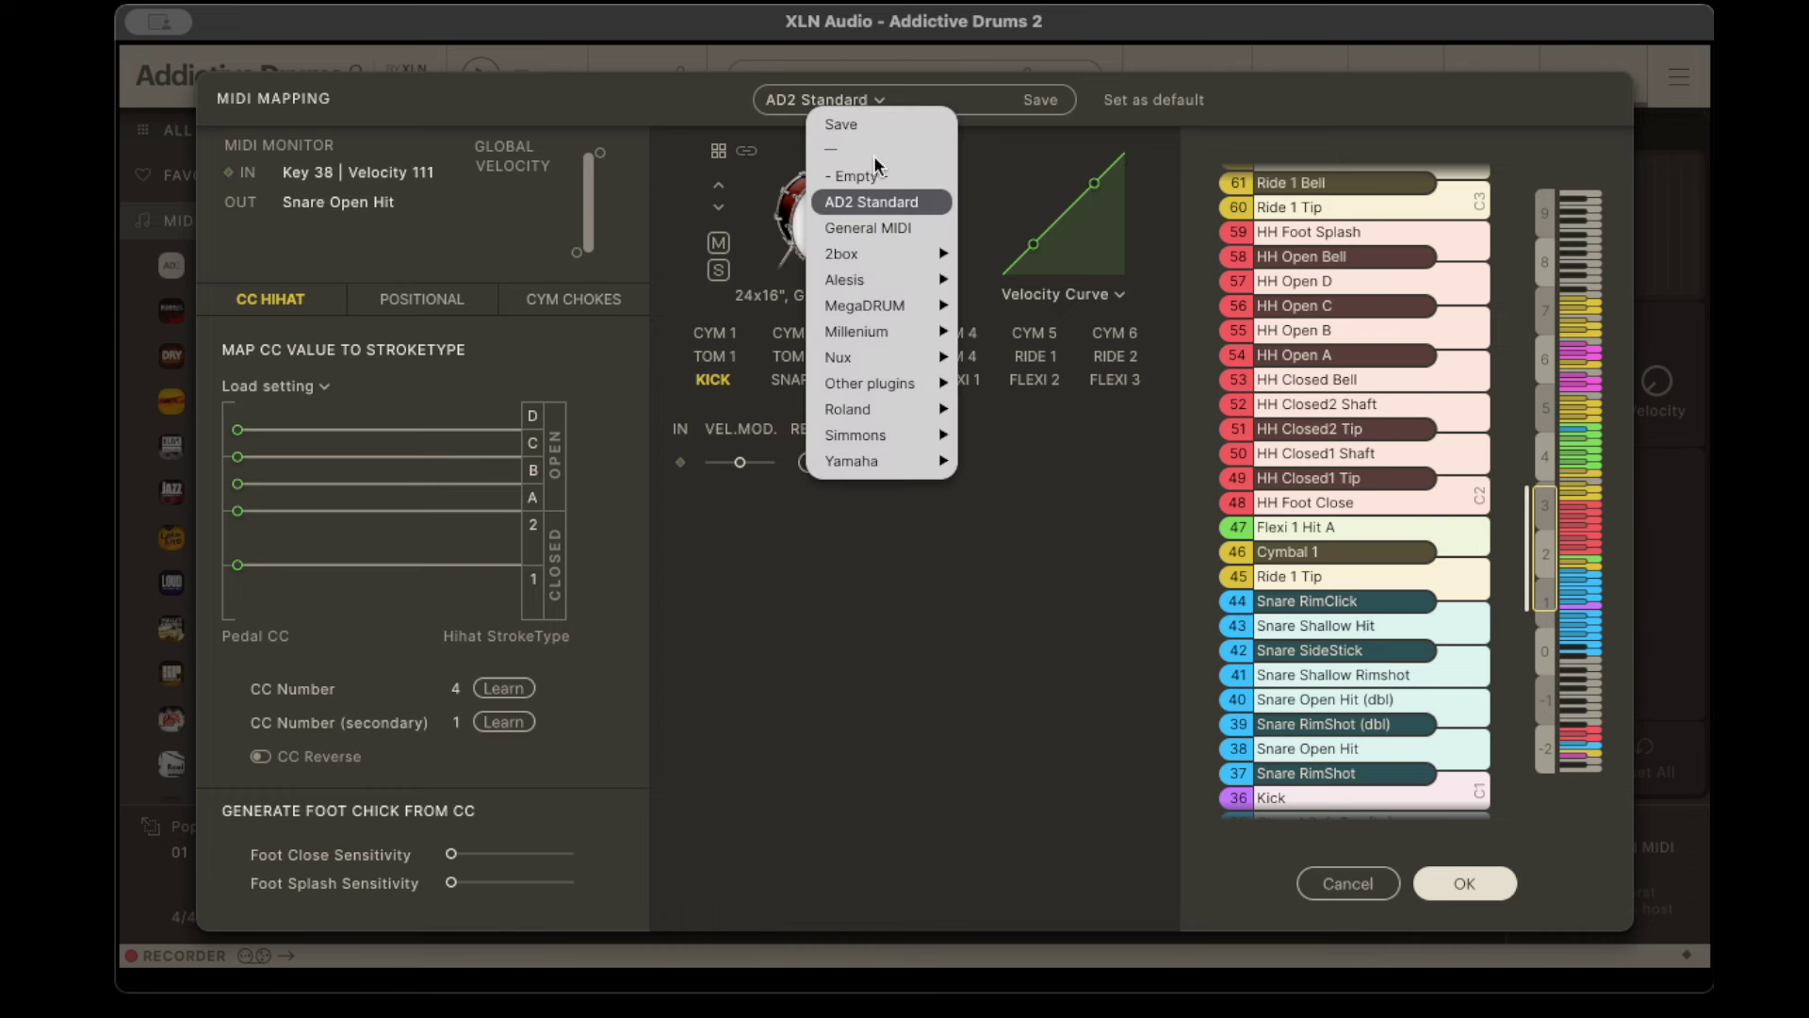
mouse_move(862, 280)
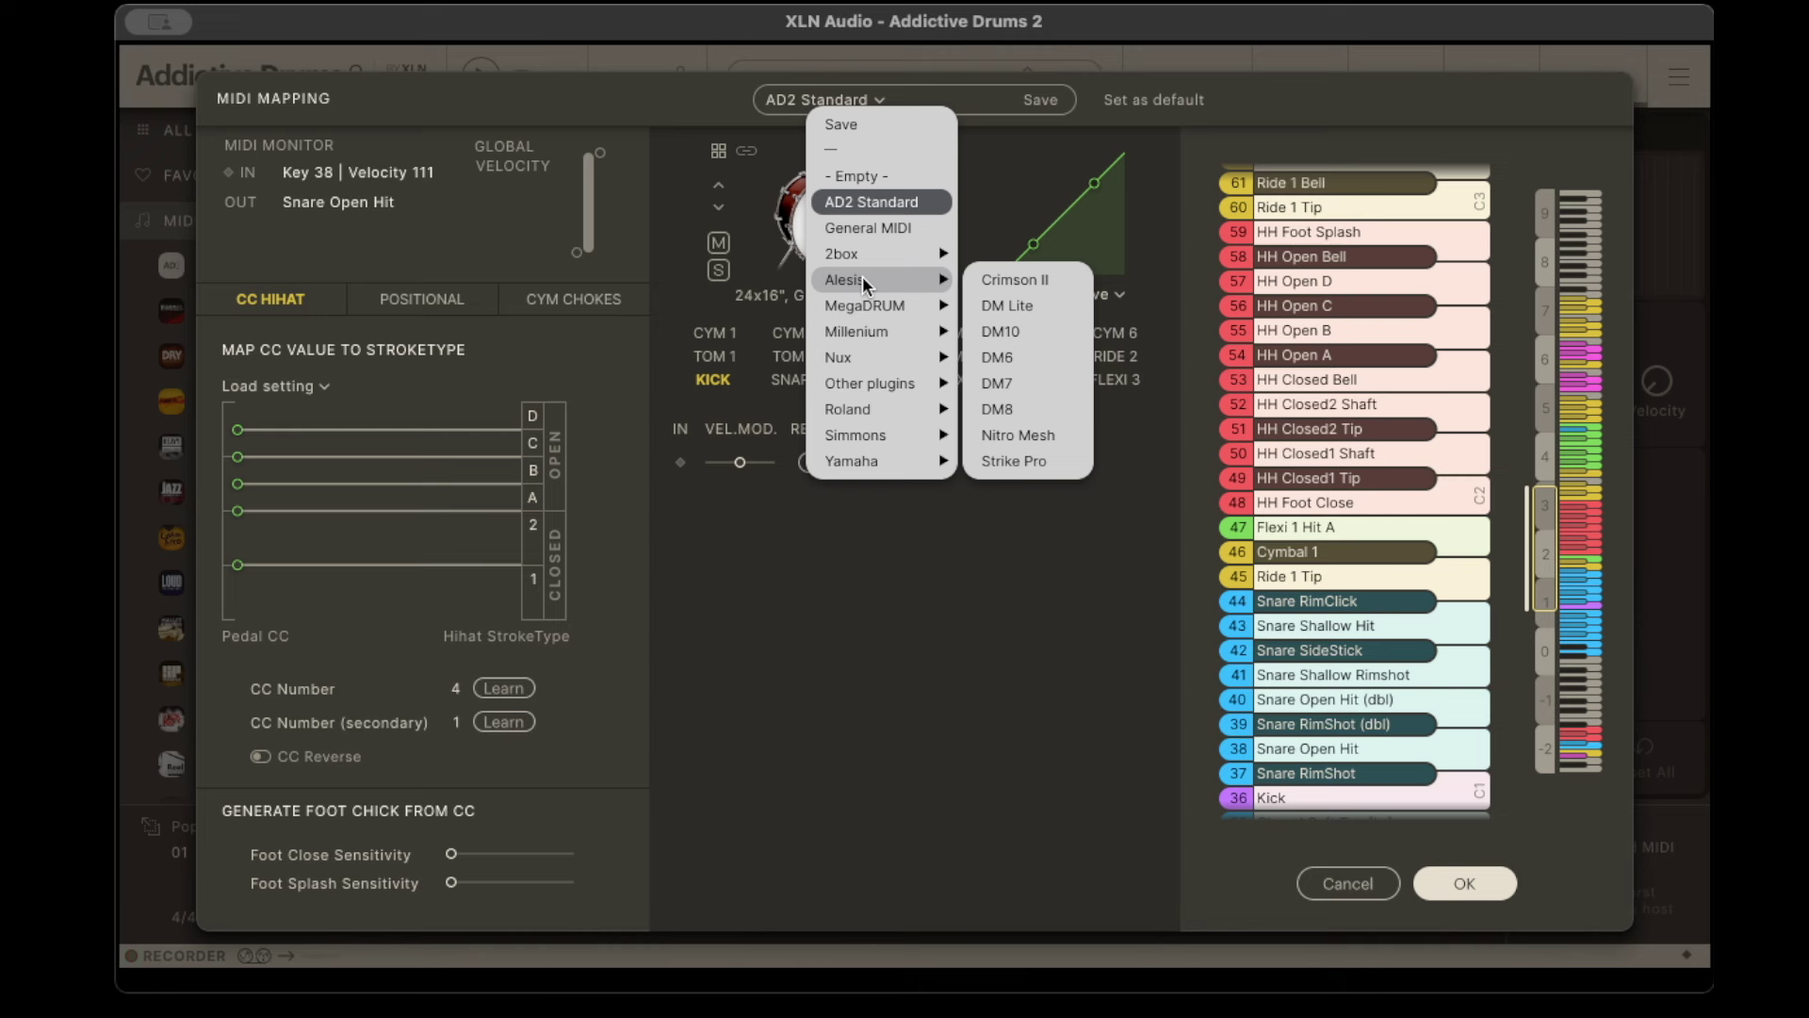
mouse_move(860, 332)
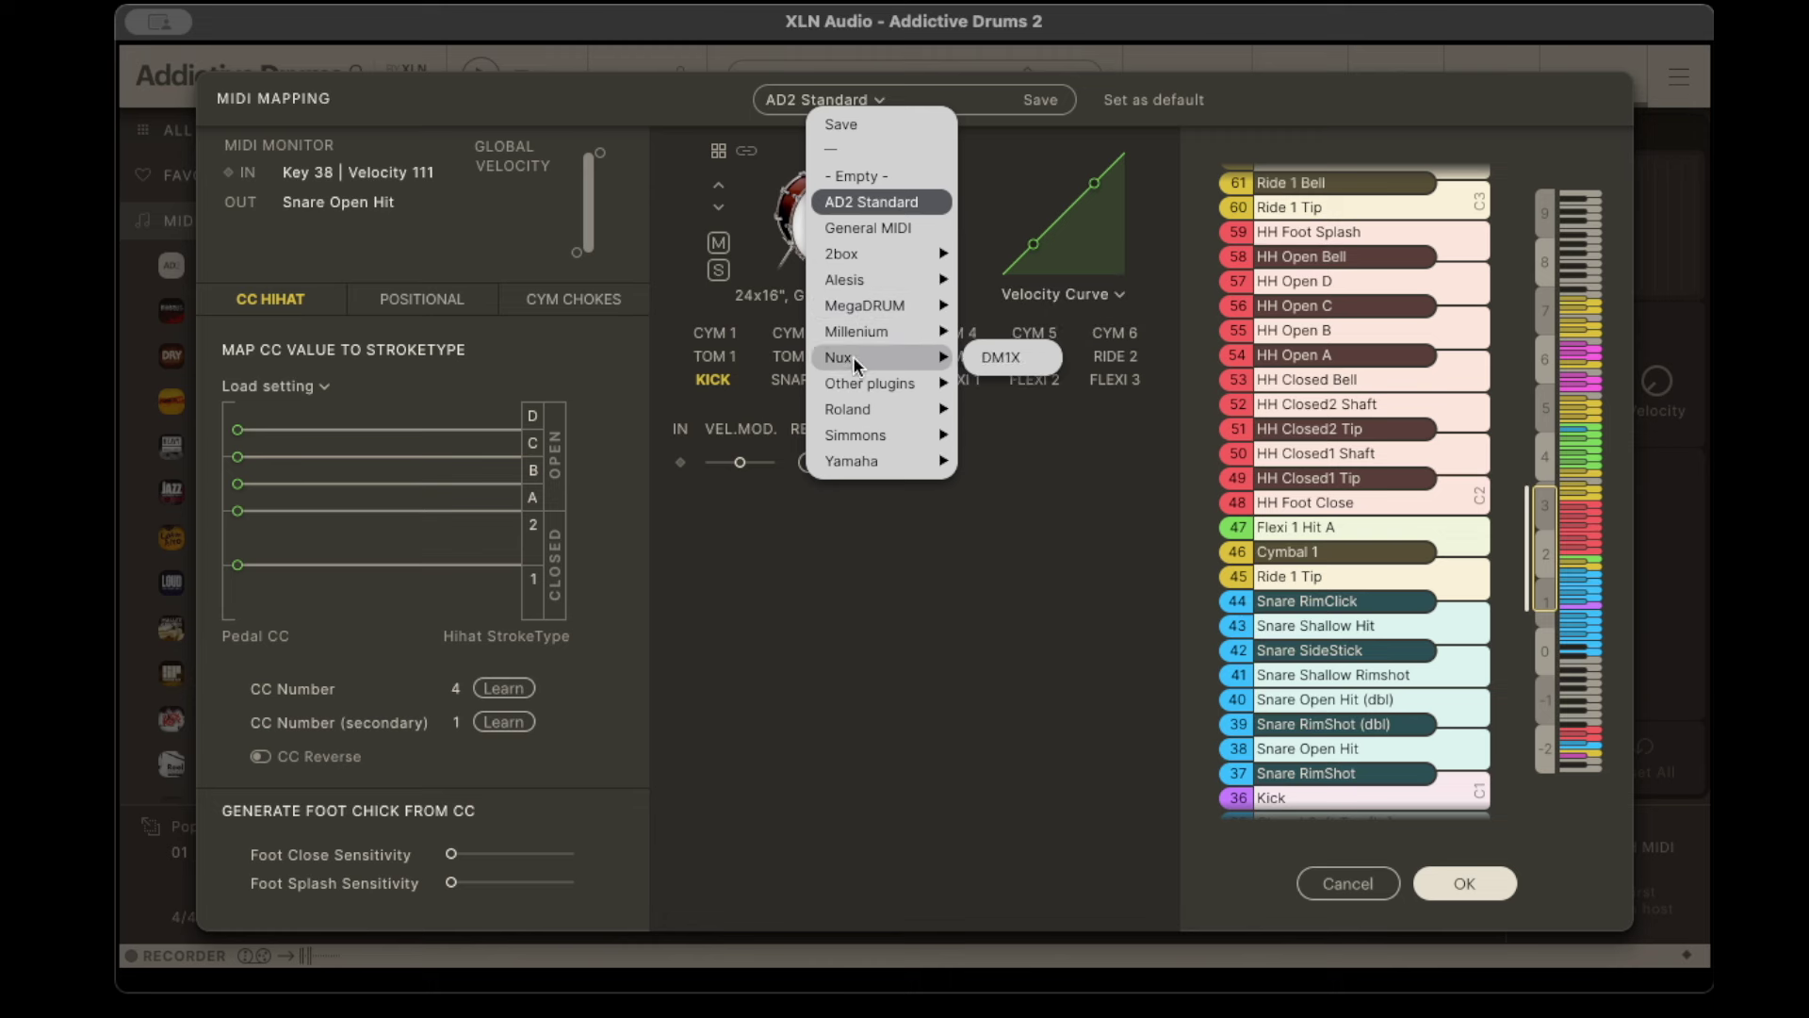
mouse_move(860, 394)
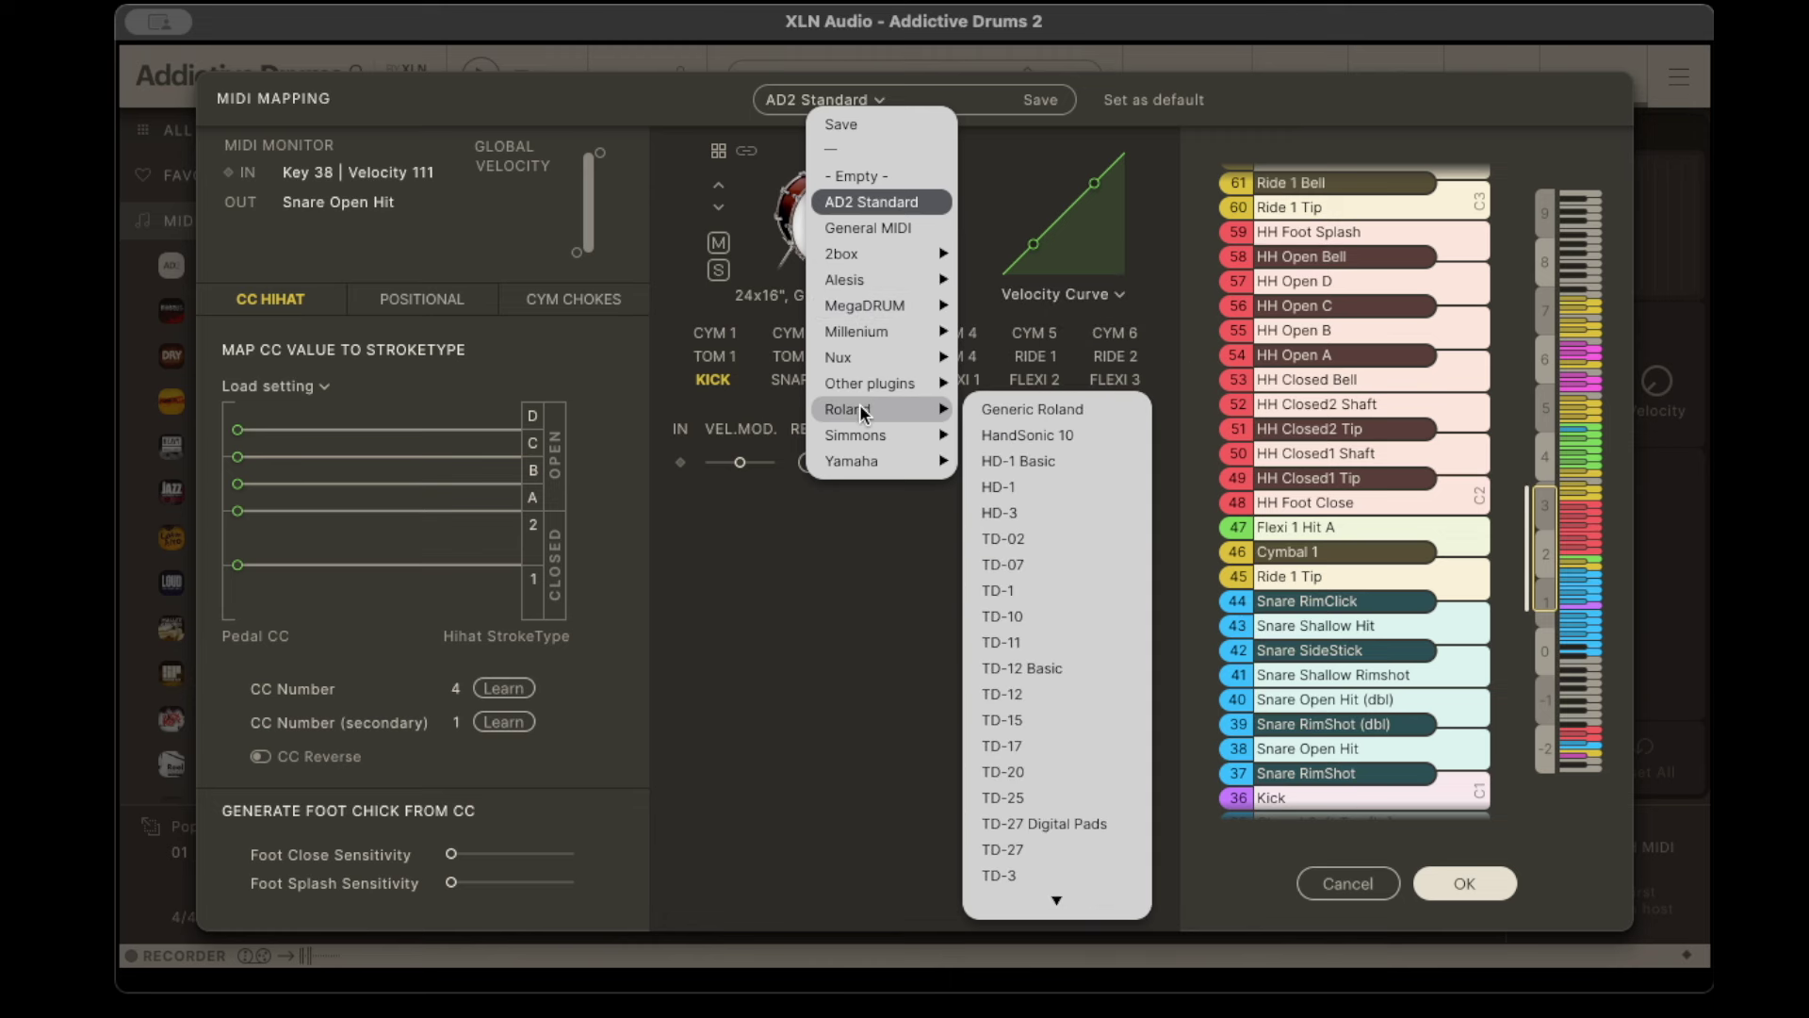
mouse_move(868, 466)
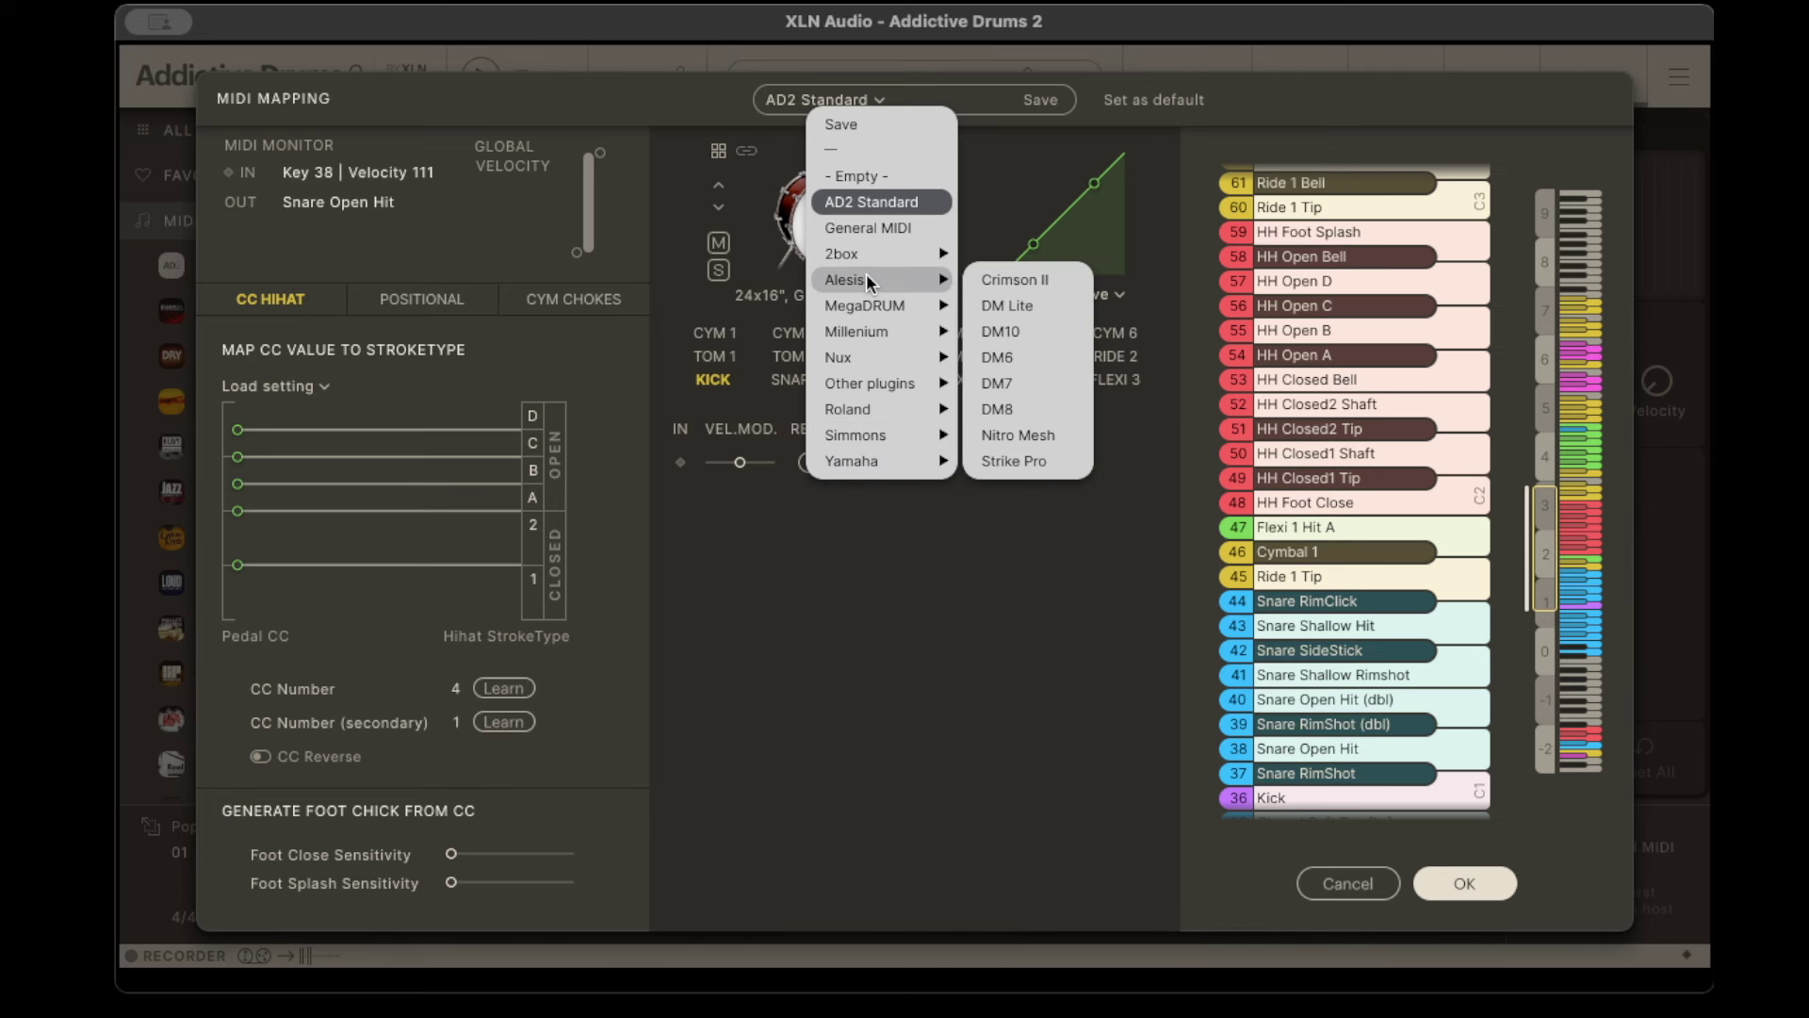
left_click(869, 200)
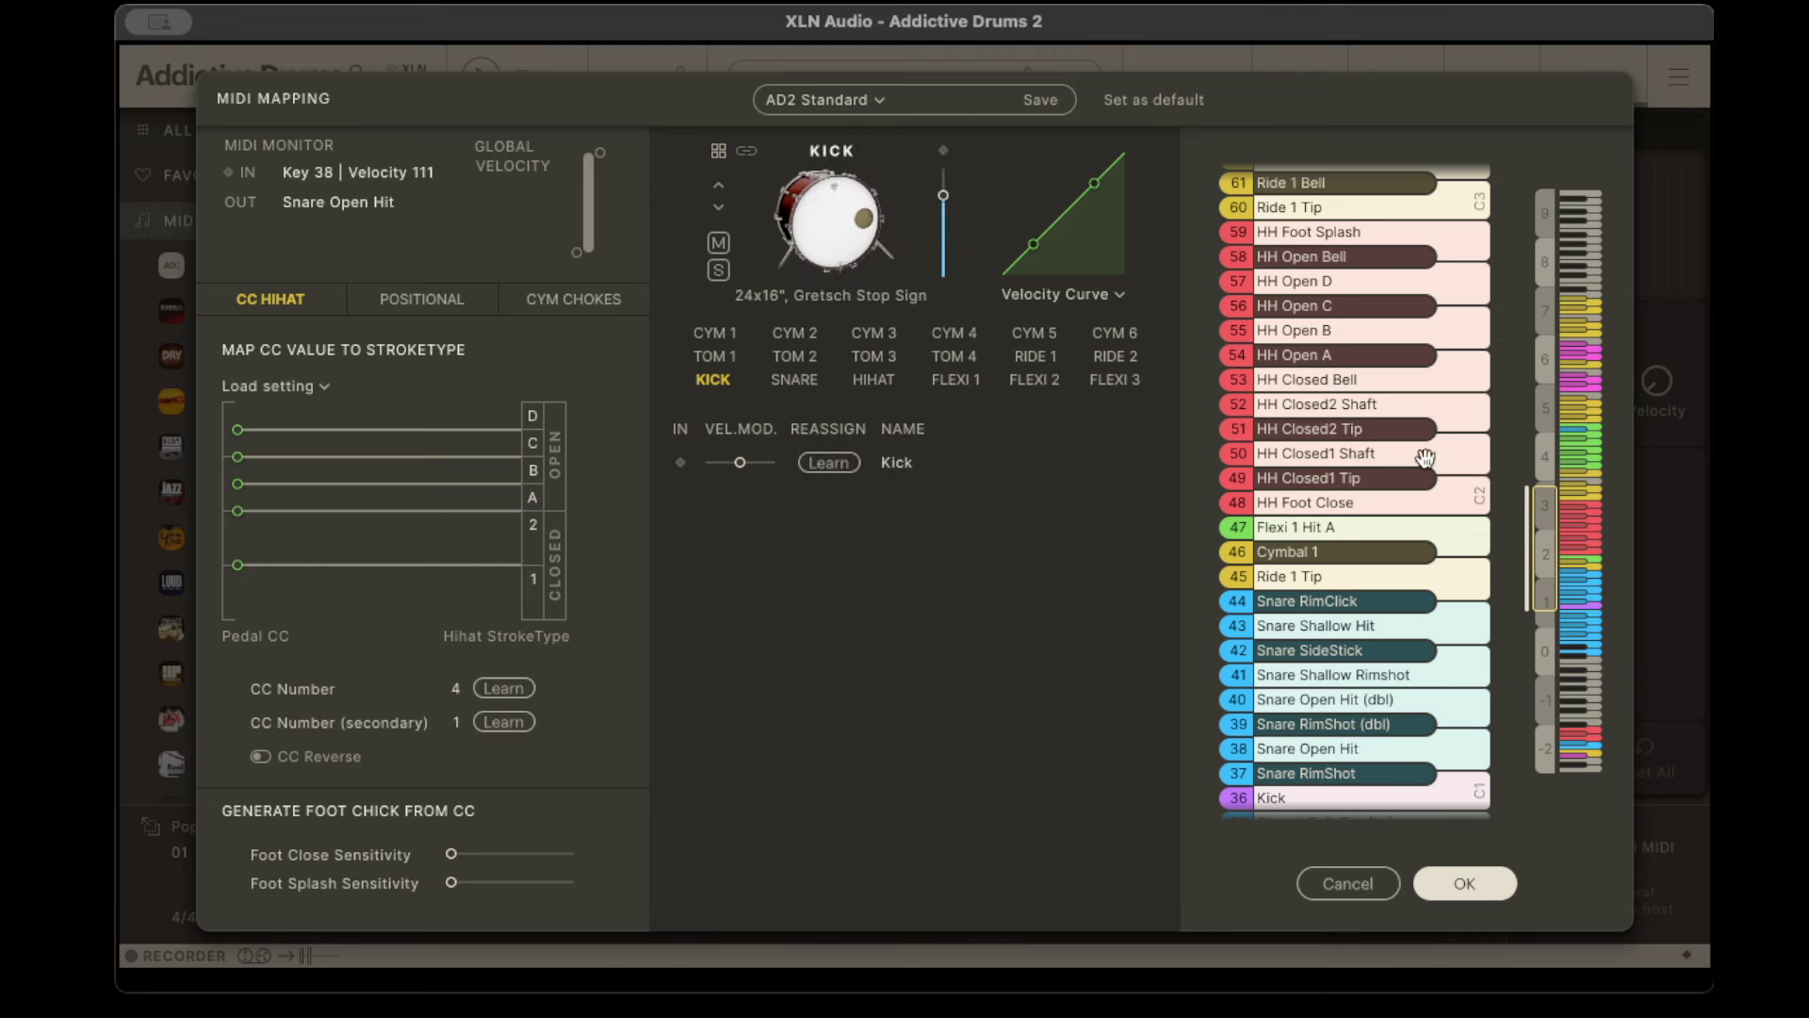
Step: Audition mapped notes 48–60, from HH Foot Close up through HH Open D to Ride 1 Tip
left_click(1398, 503)
left_click(1397, 454)
left_click(1393, 428)
left_click(1387, 404)
left_click(1378, 379)
left_click(1375, 356)
left_click(1374, 330)
left_click(1373, 305)
left_click(1374, 280)
left_click(1375, 259)
left_click(1371, 233)
left_click(1367, 208)
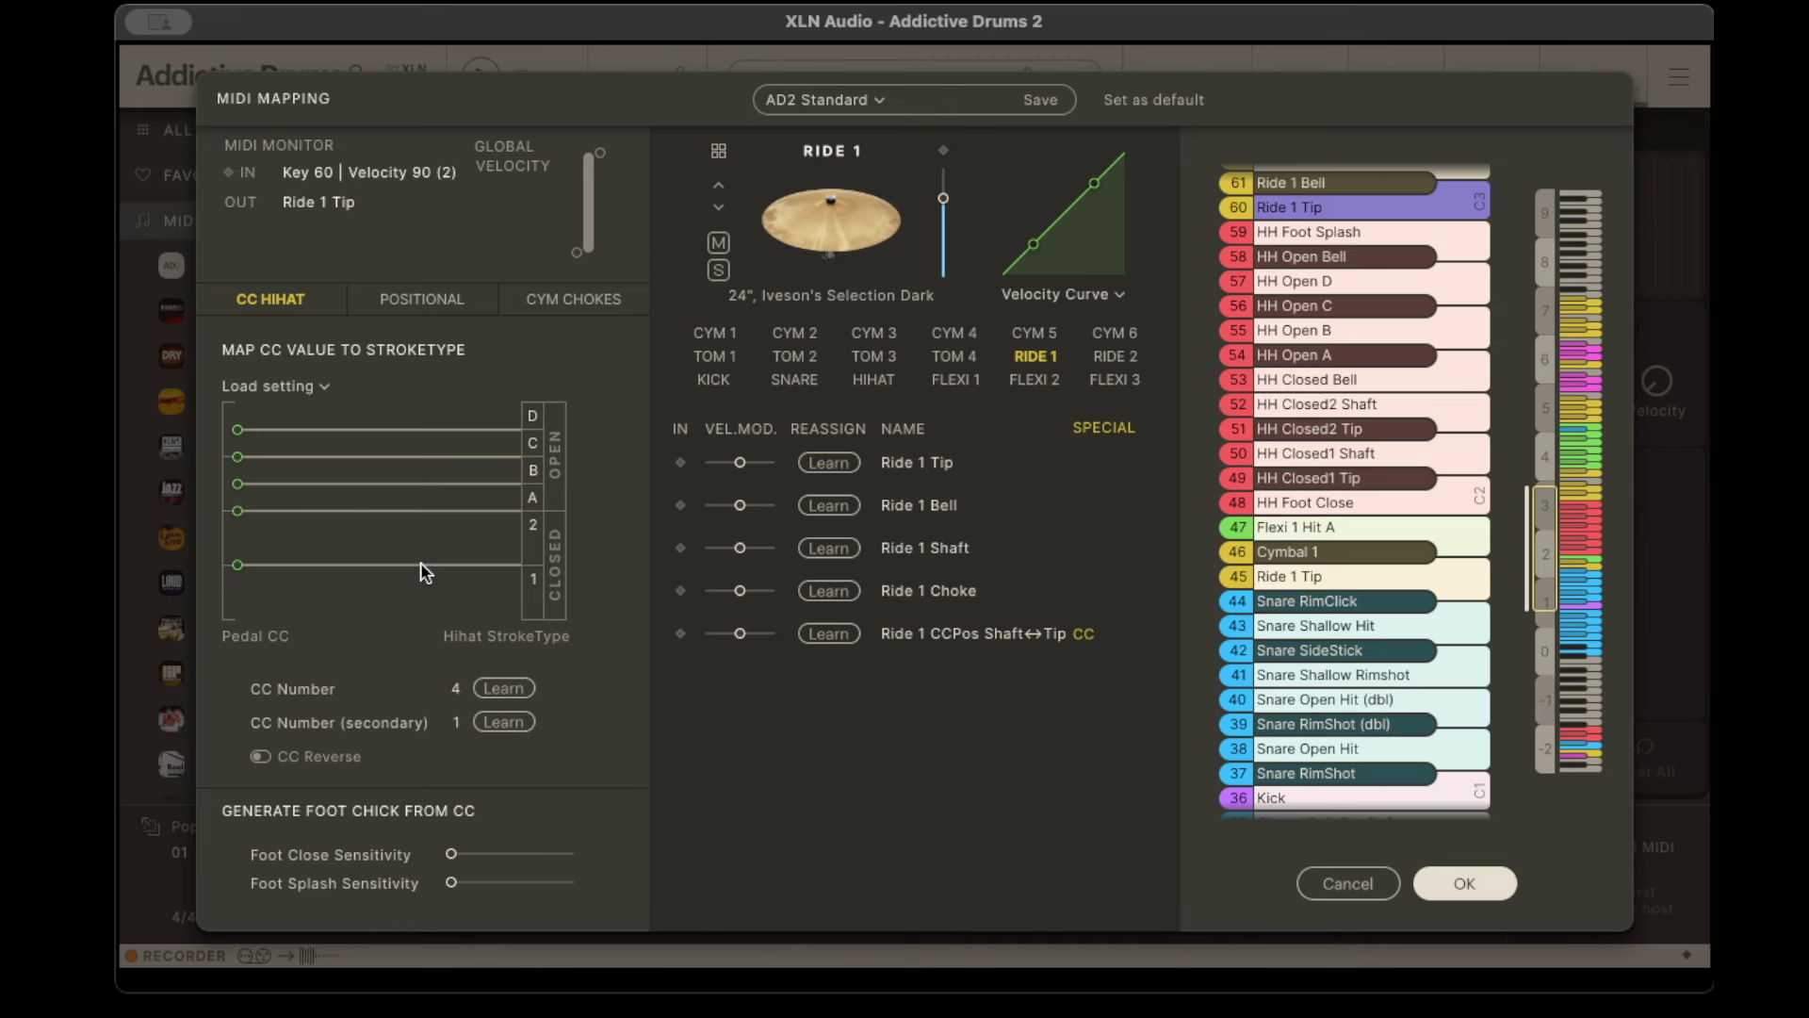
Step: Review the Positional and Cym Chokes settings, return to CC Hihat, and audition HH Open A–C
left_click(424, 299)
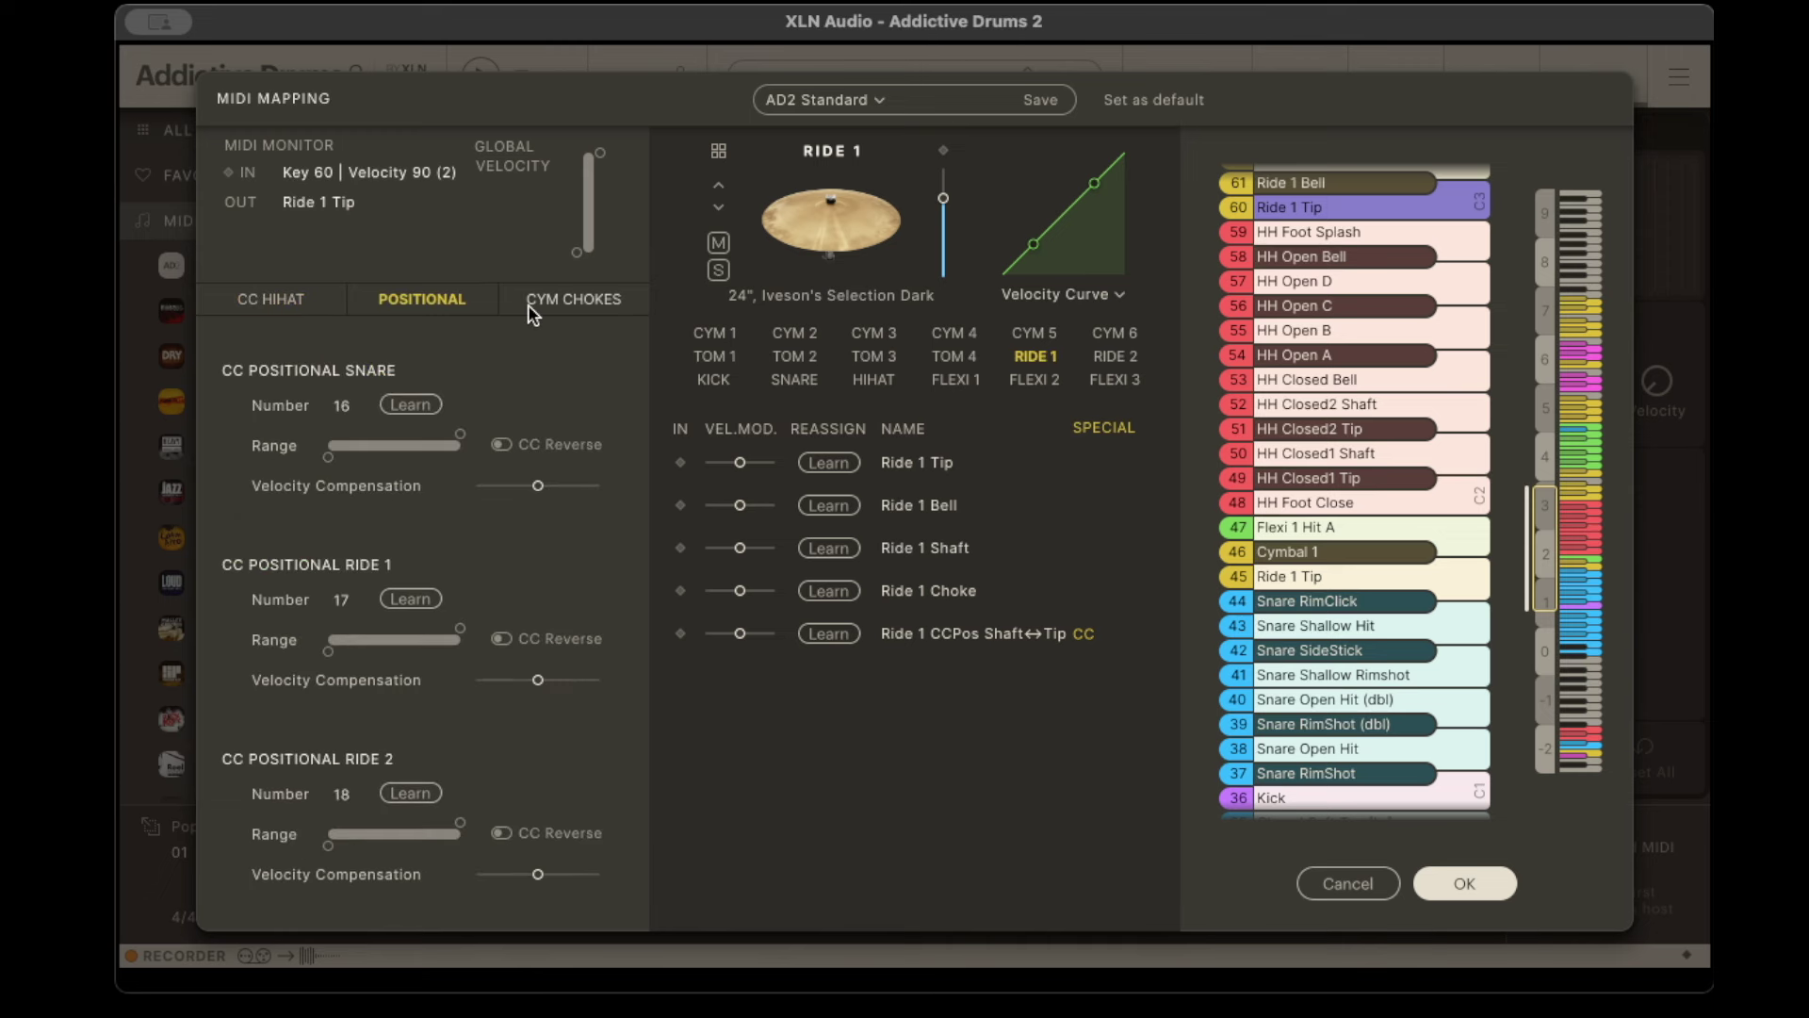
left_click(603, 304)
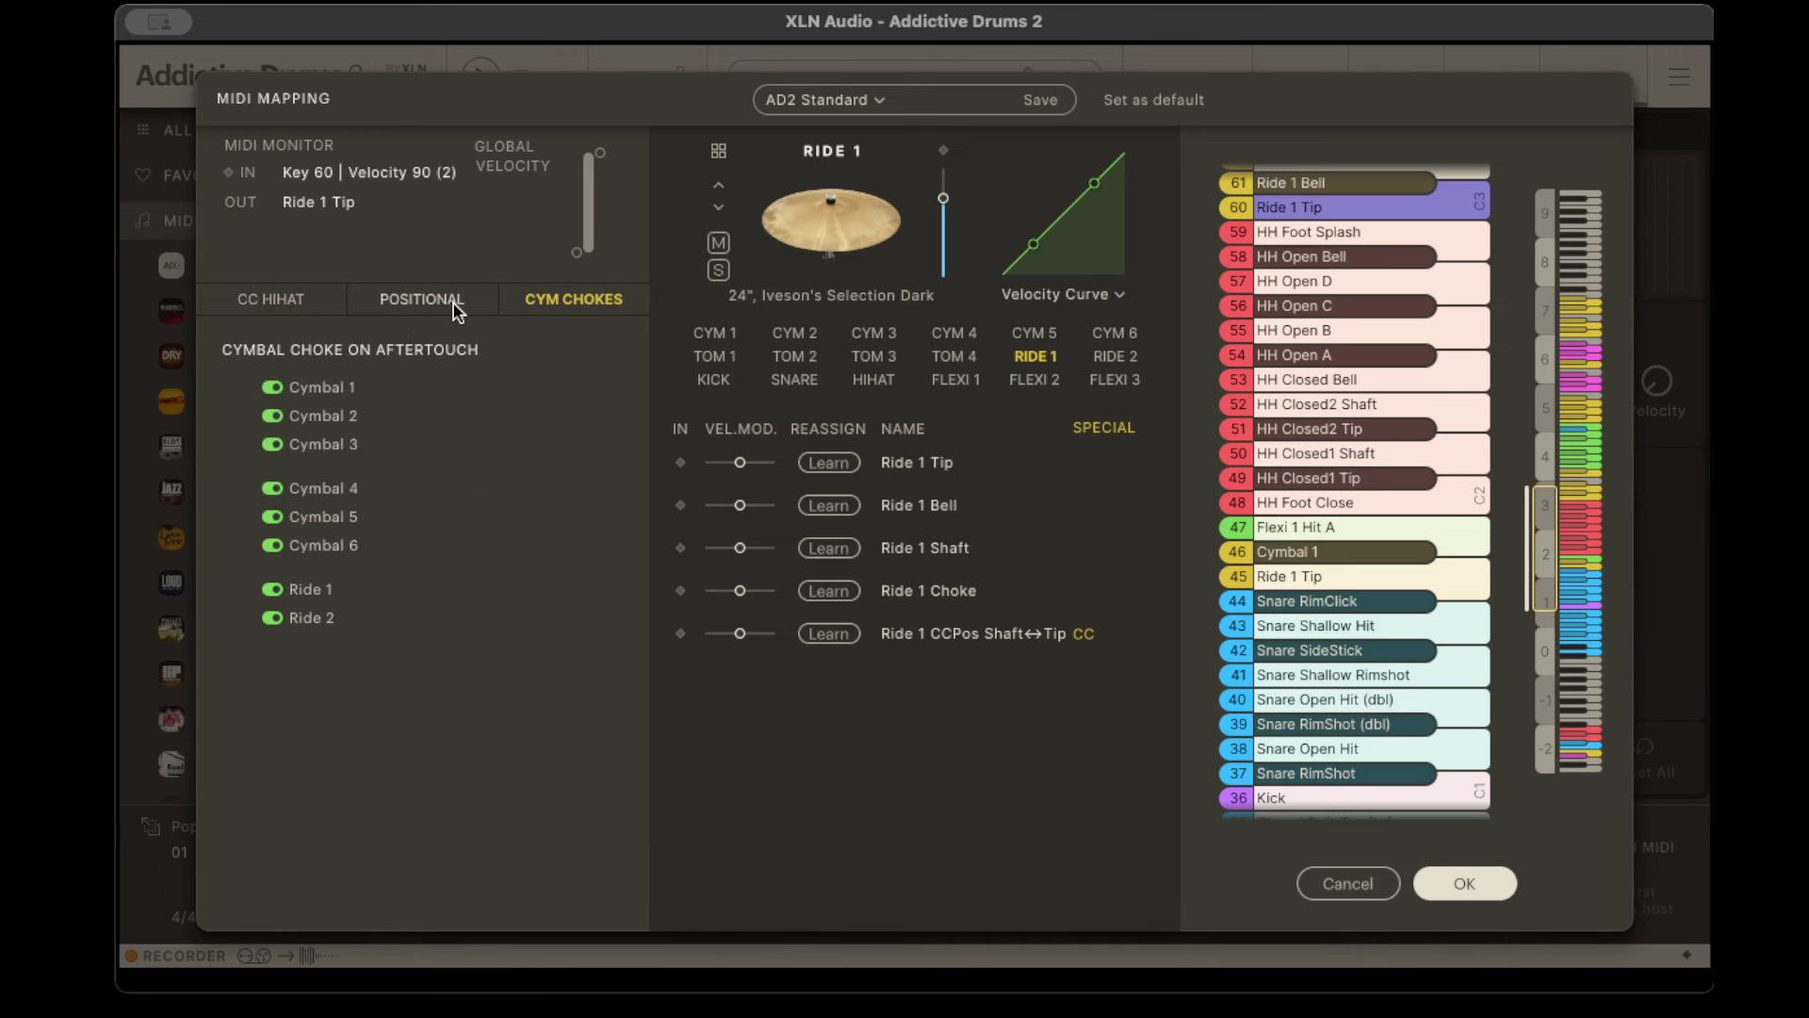
left_click(282, 299)
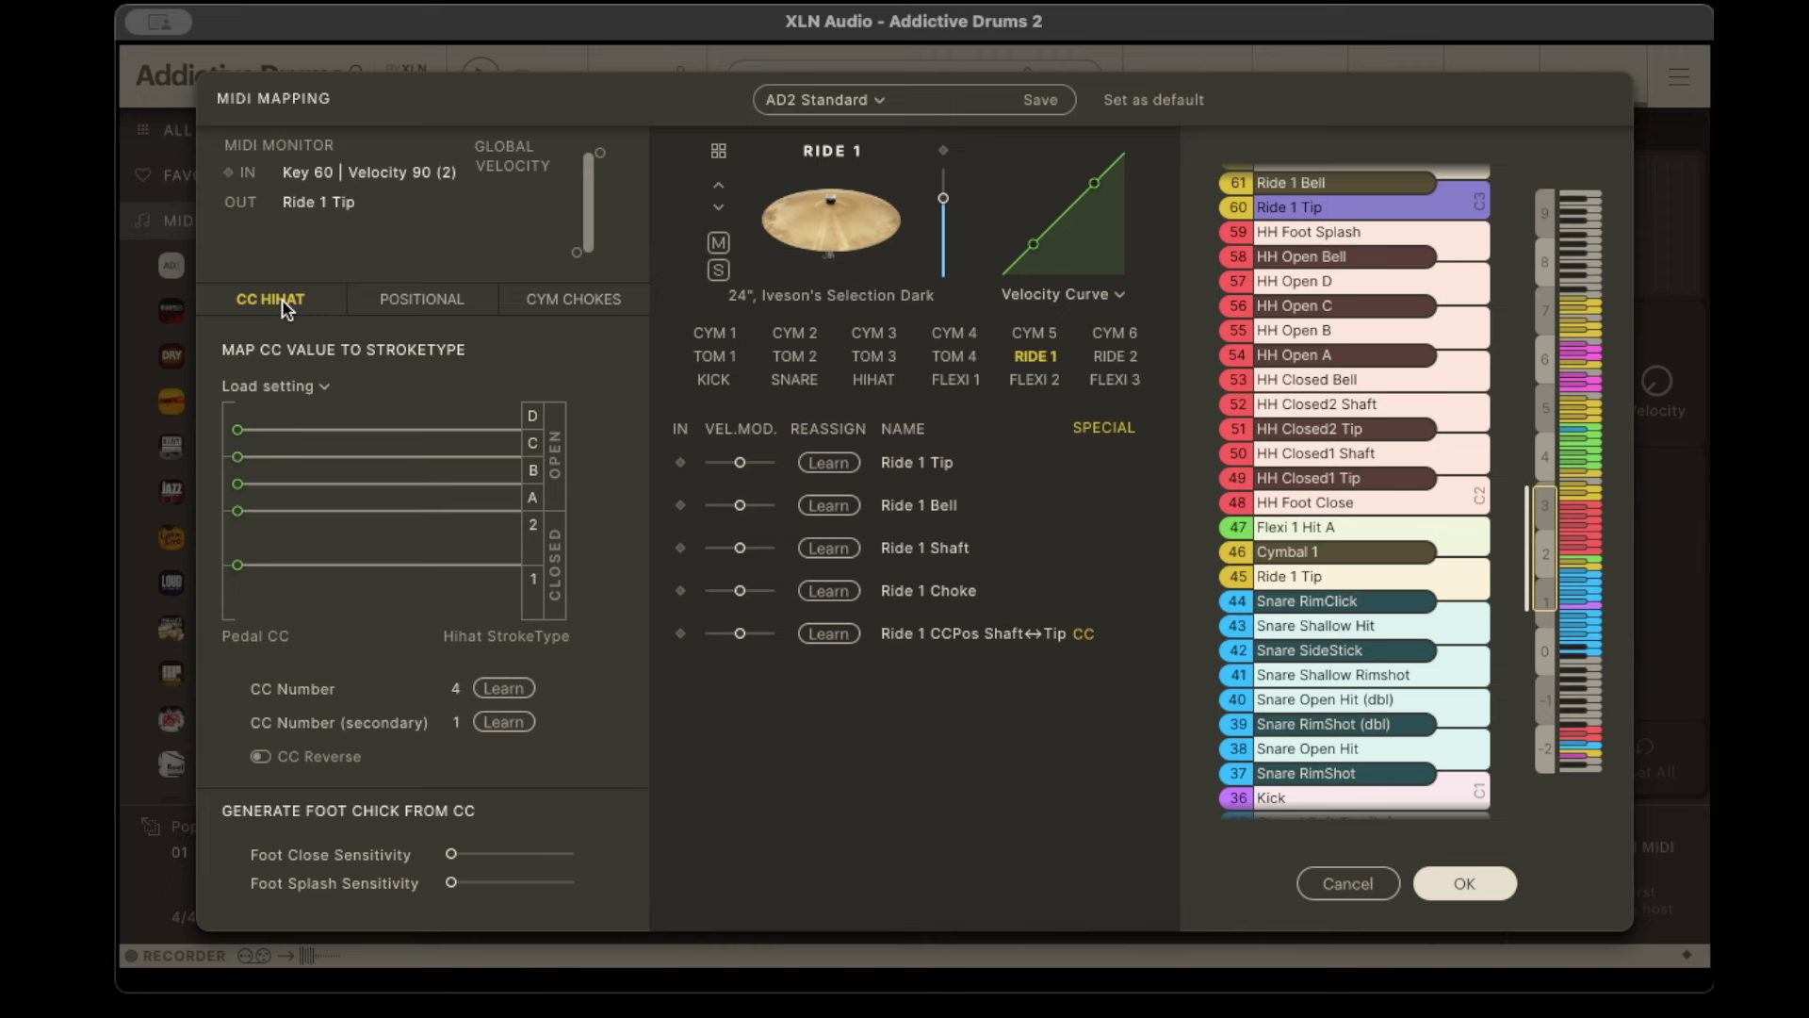
left_click(1396, 358)
left_click(1404, 331)
left_click(1417, 304)
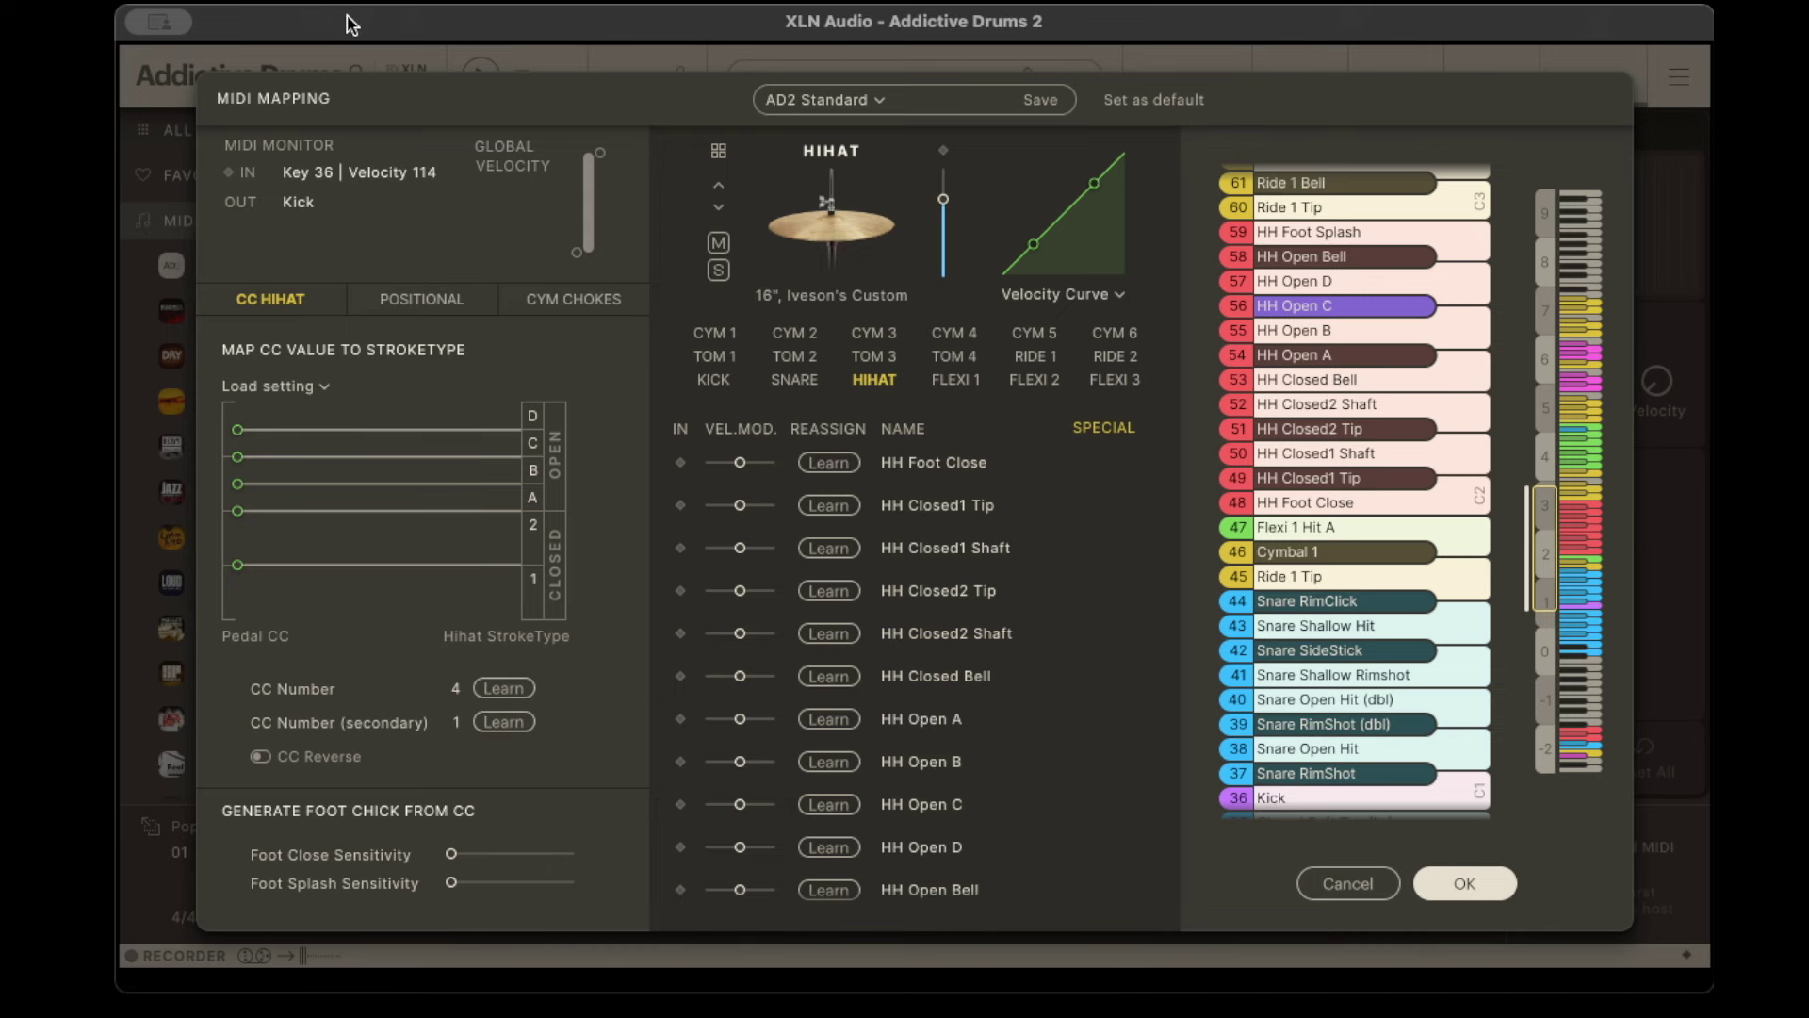
Step: Cancel the MIDI Mapping dialog, discarding changes and returning to the Beats page
left_click(1345, 883)
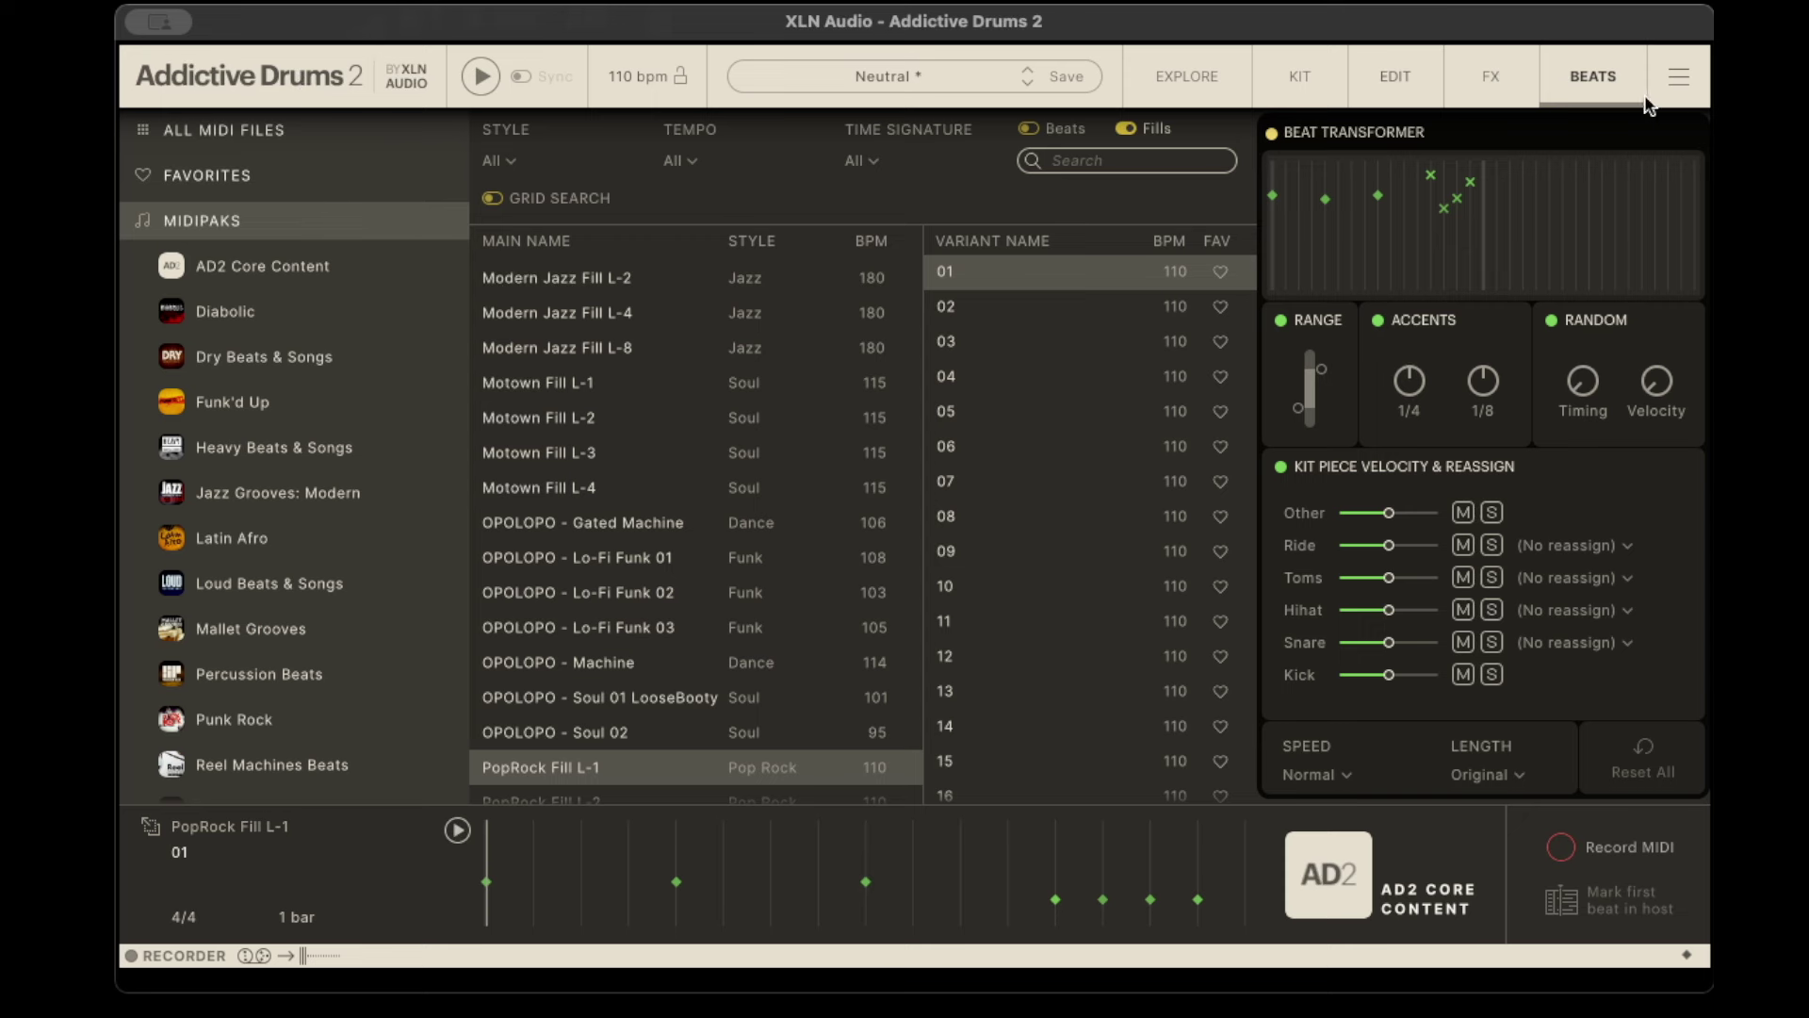
Step: In Audio & MIDI Setup, change the audio buffer size from 128 to 1024 samples (23.2 ms)
left_click(1664, 73)
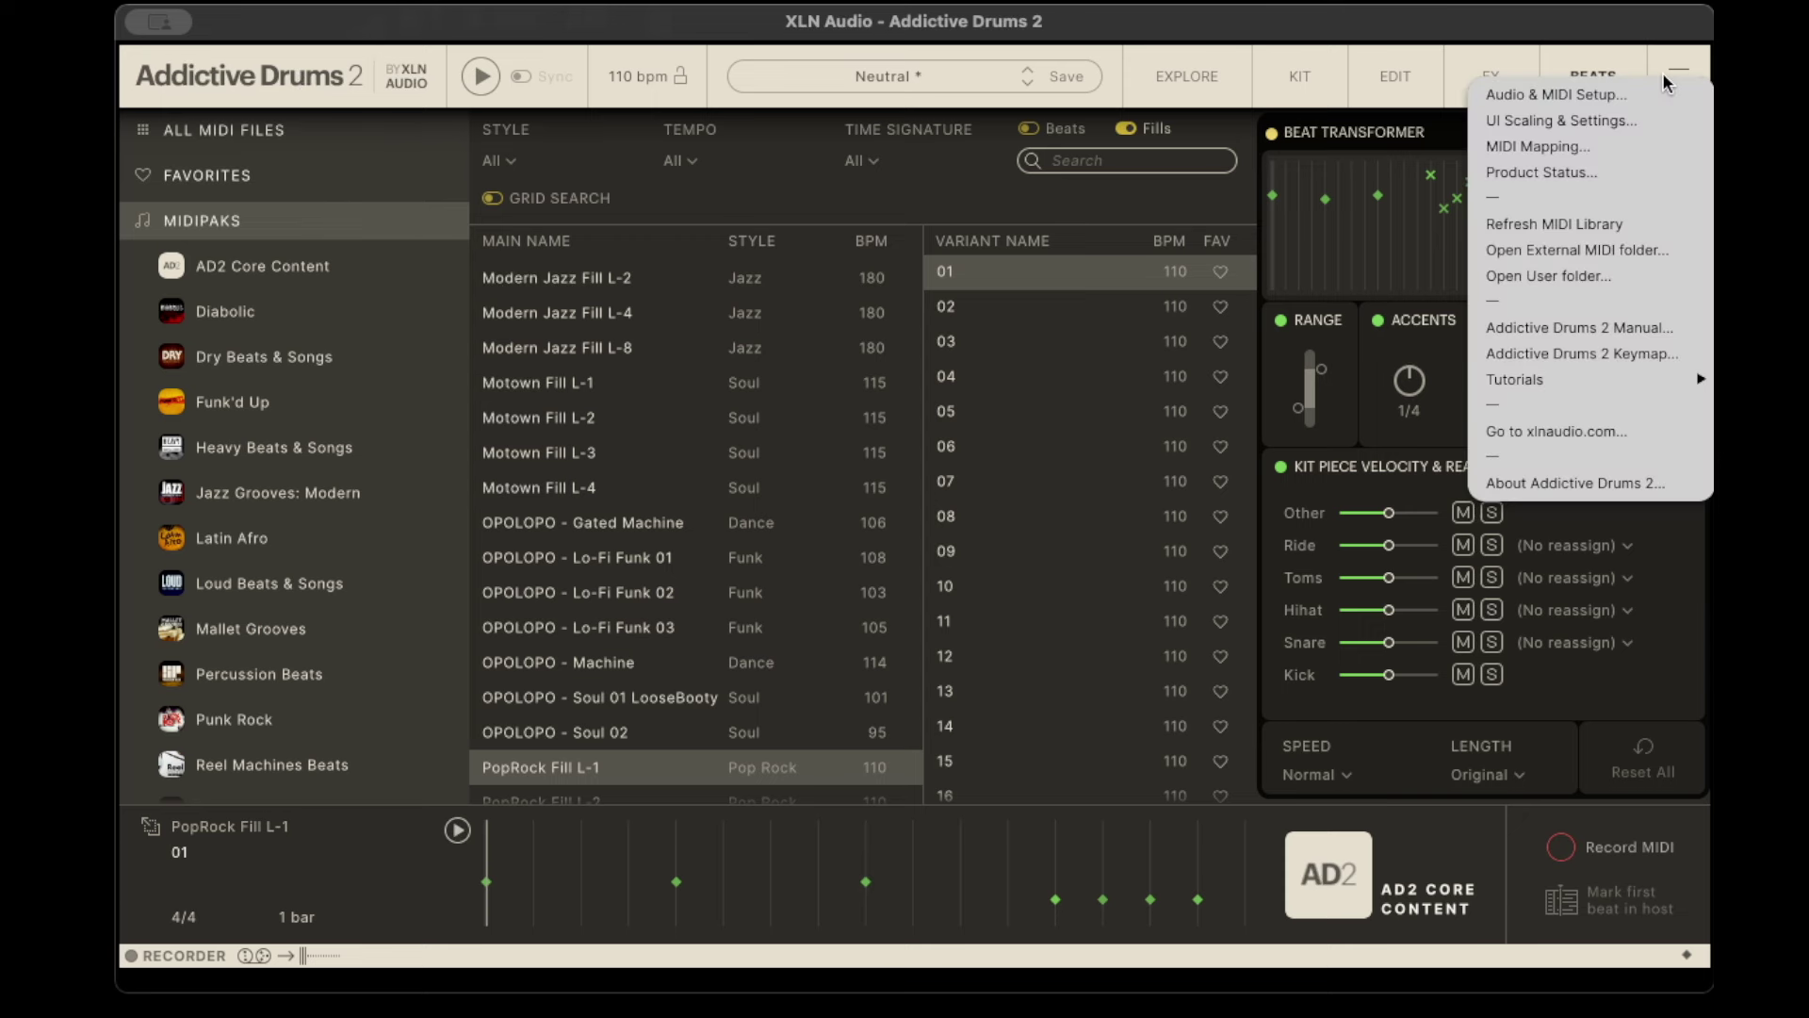
left_click(1534, 91)
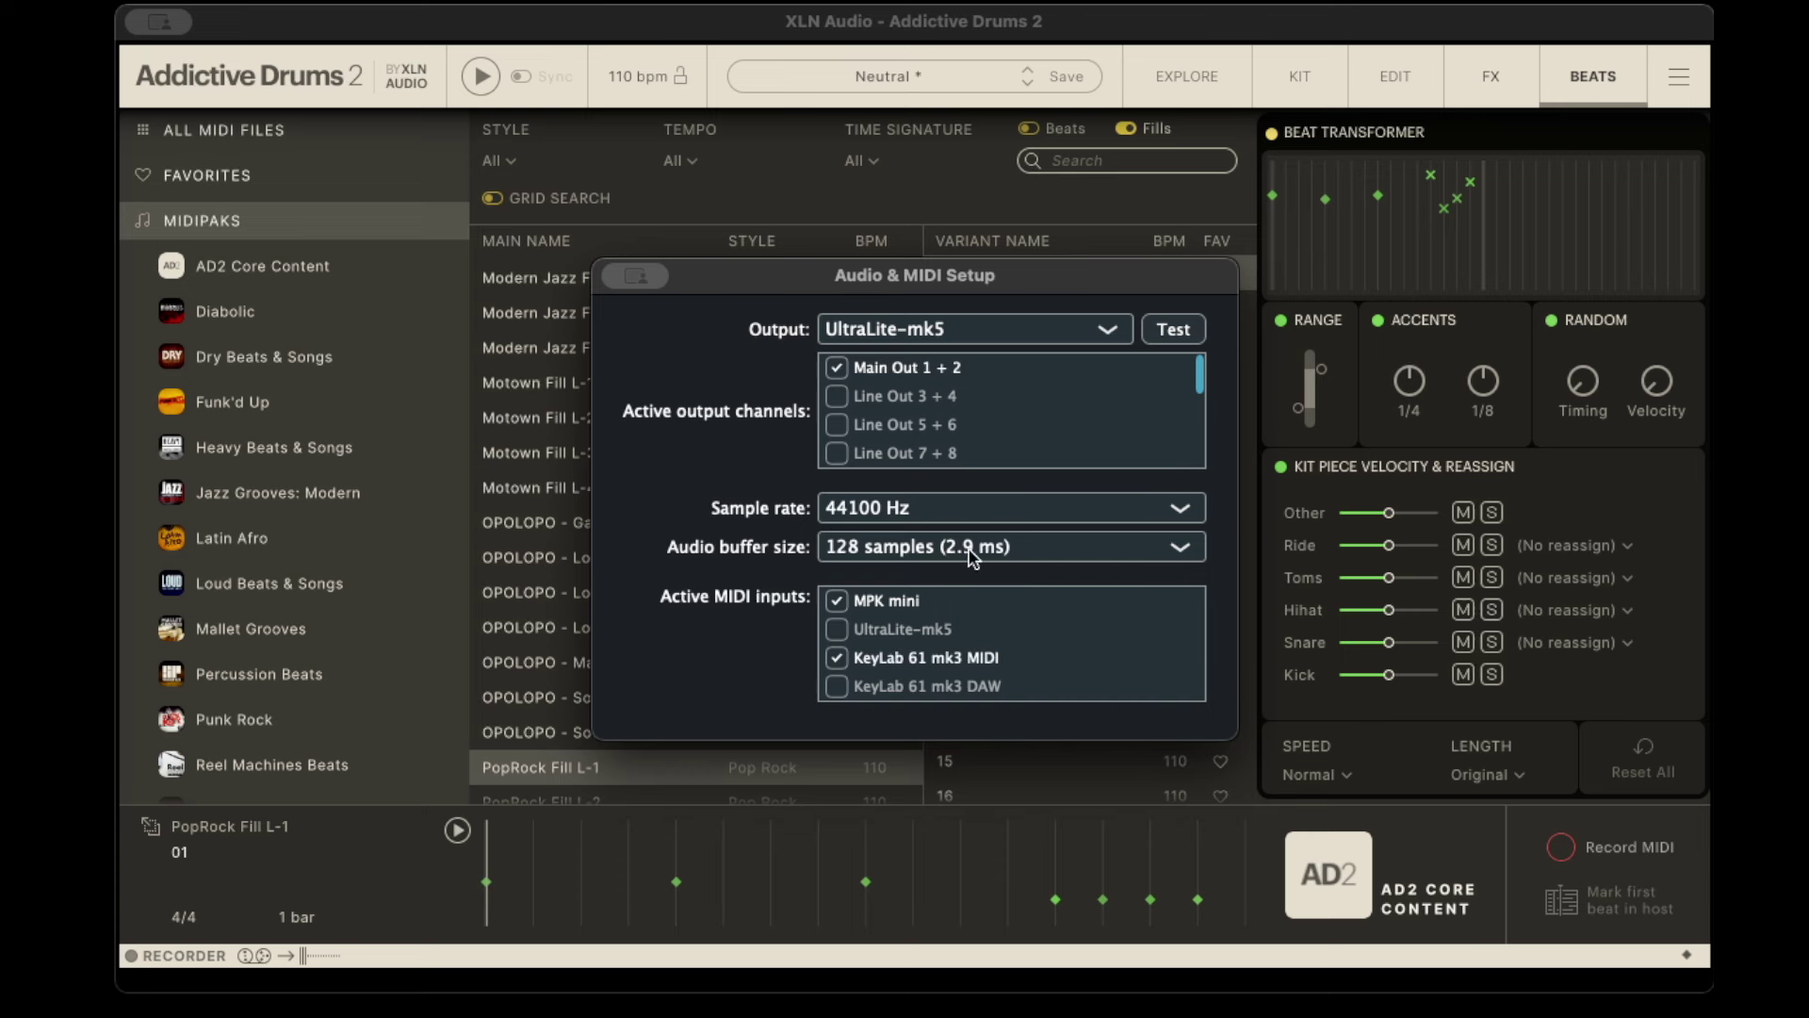
left_click(1181, 550)
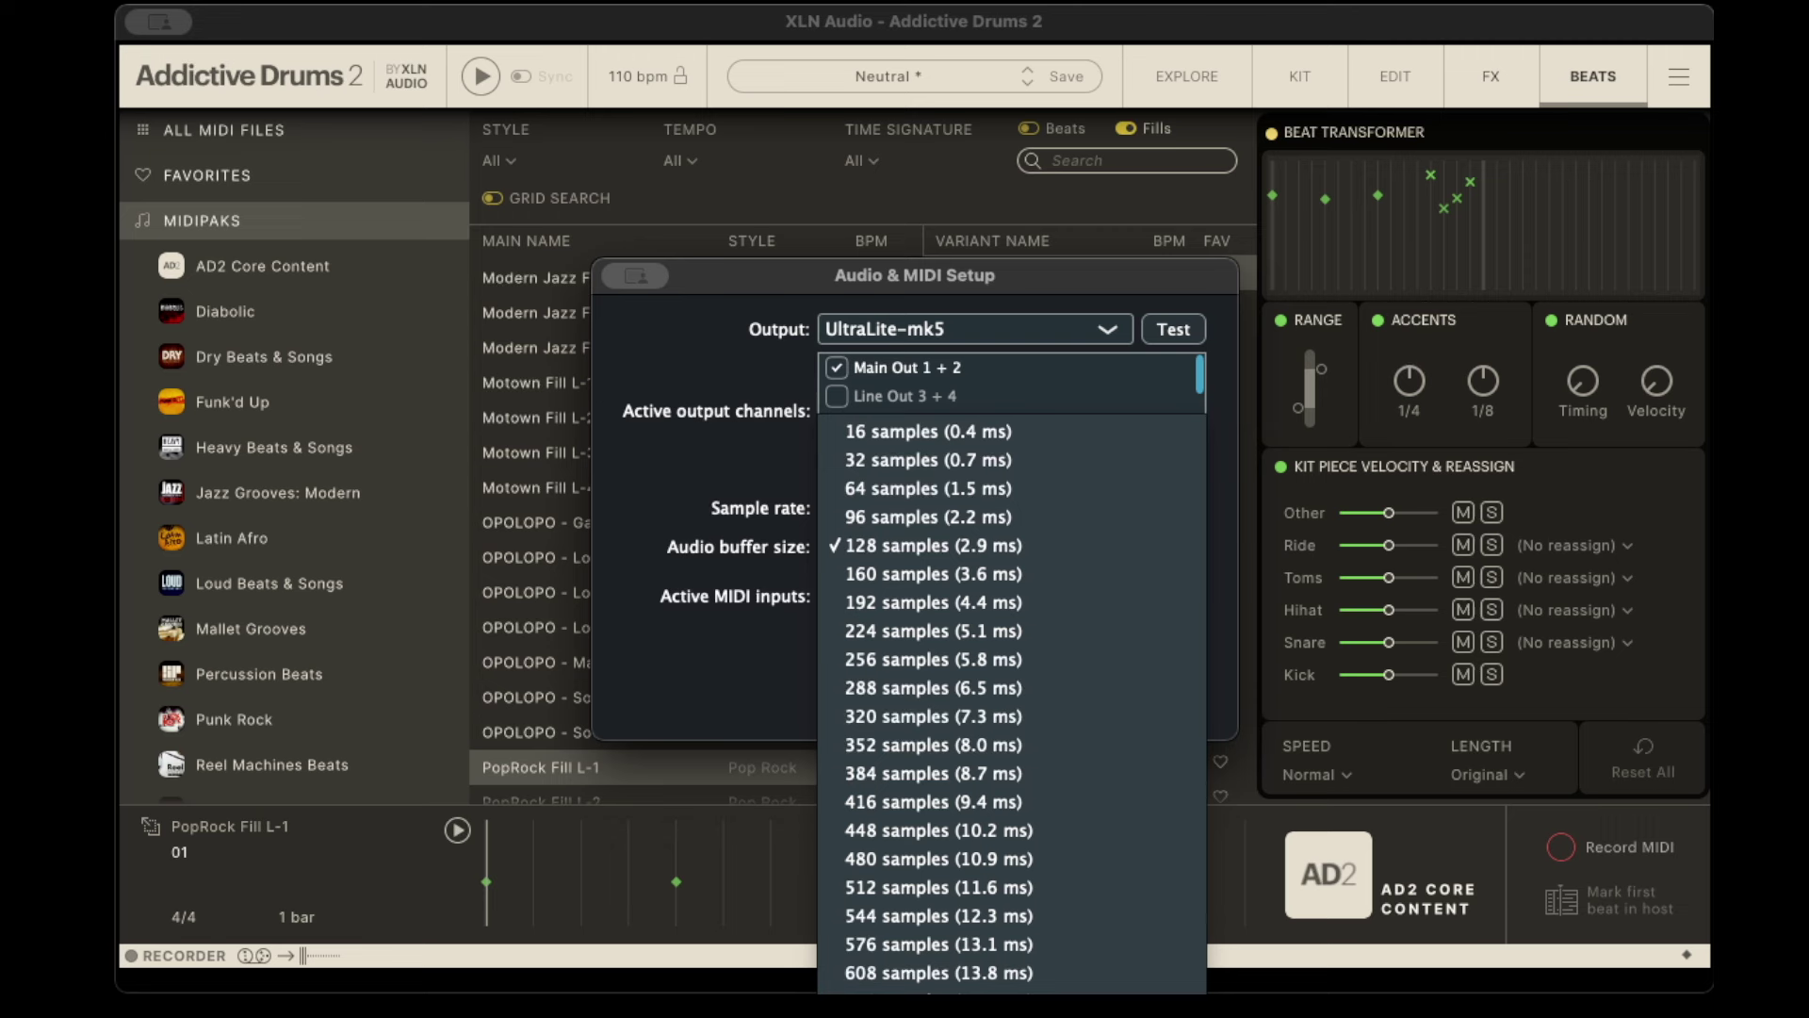
key("Return")
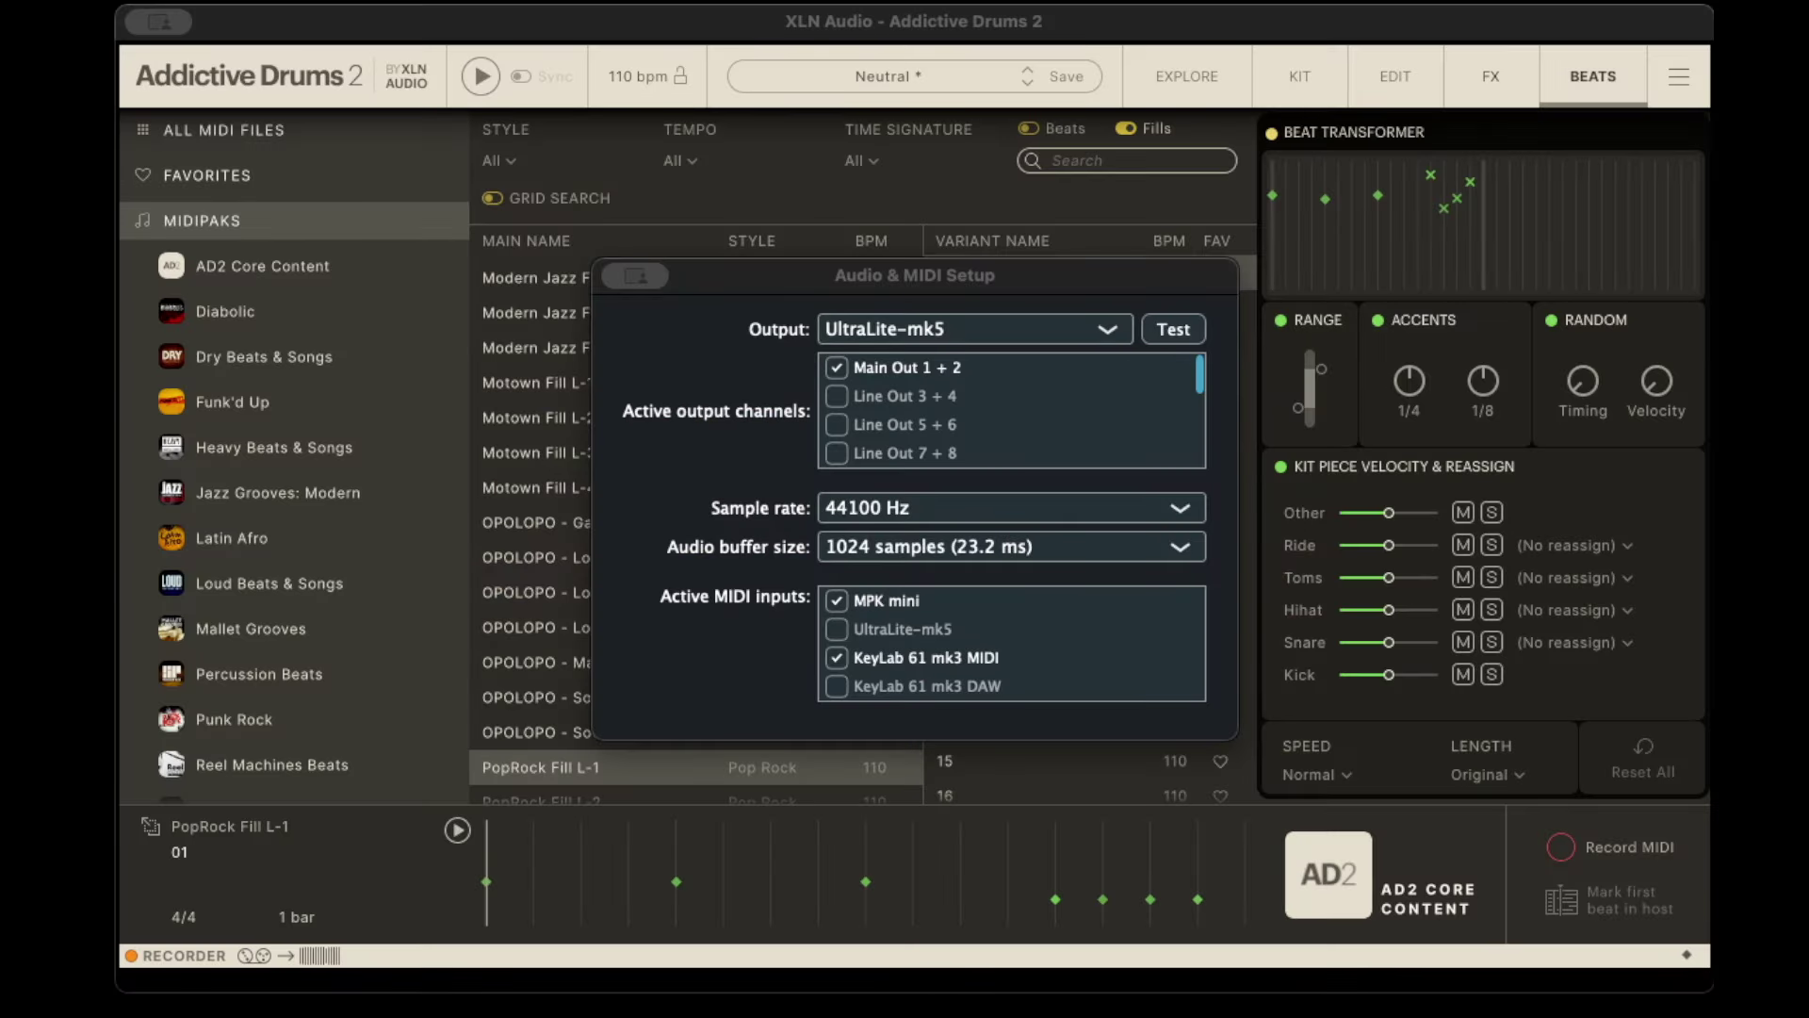
Step: Reset the audio buffer to 128 samples (2.9 ms), then switch to the Explore view of Fairfax Vol 1
left_click(1204, 550)
scroll(1037, 354, "up", 2)
scroll(1037, 353, "up", 5)
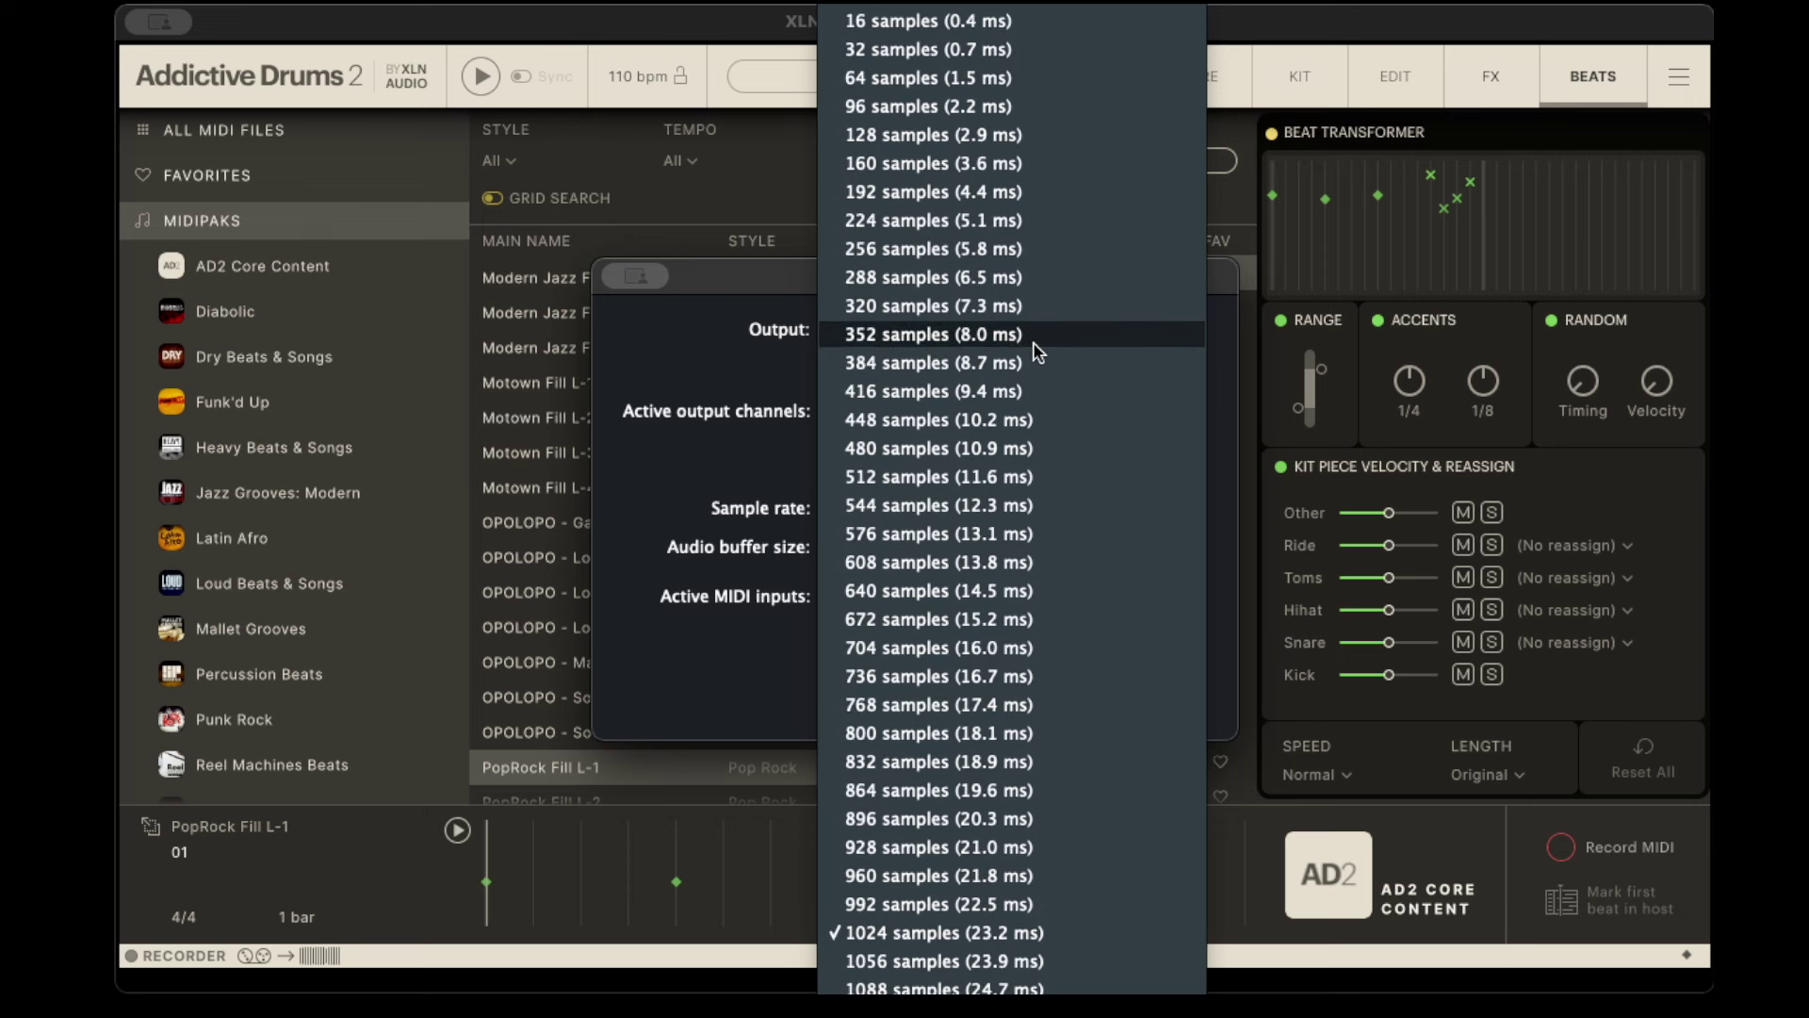
left_click(924, 135)
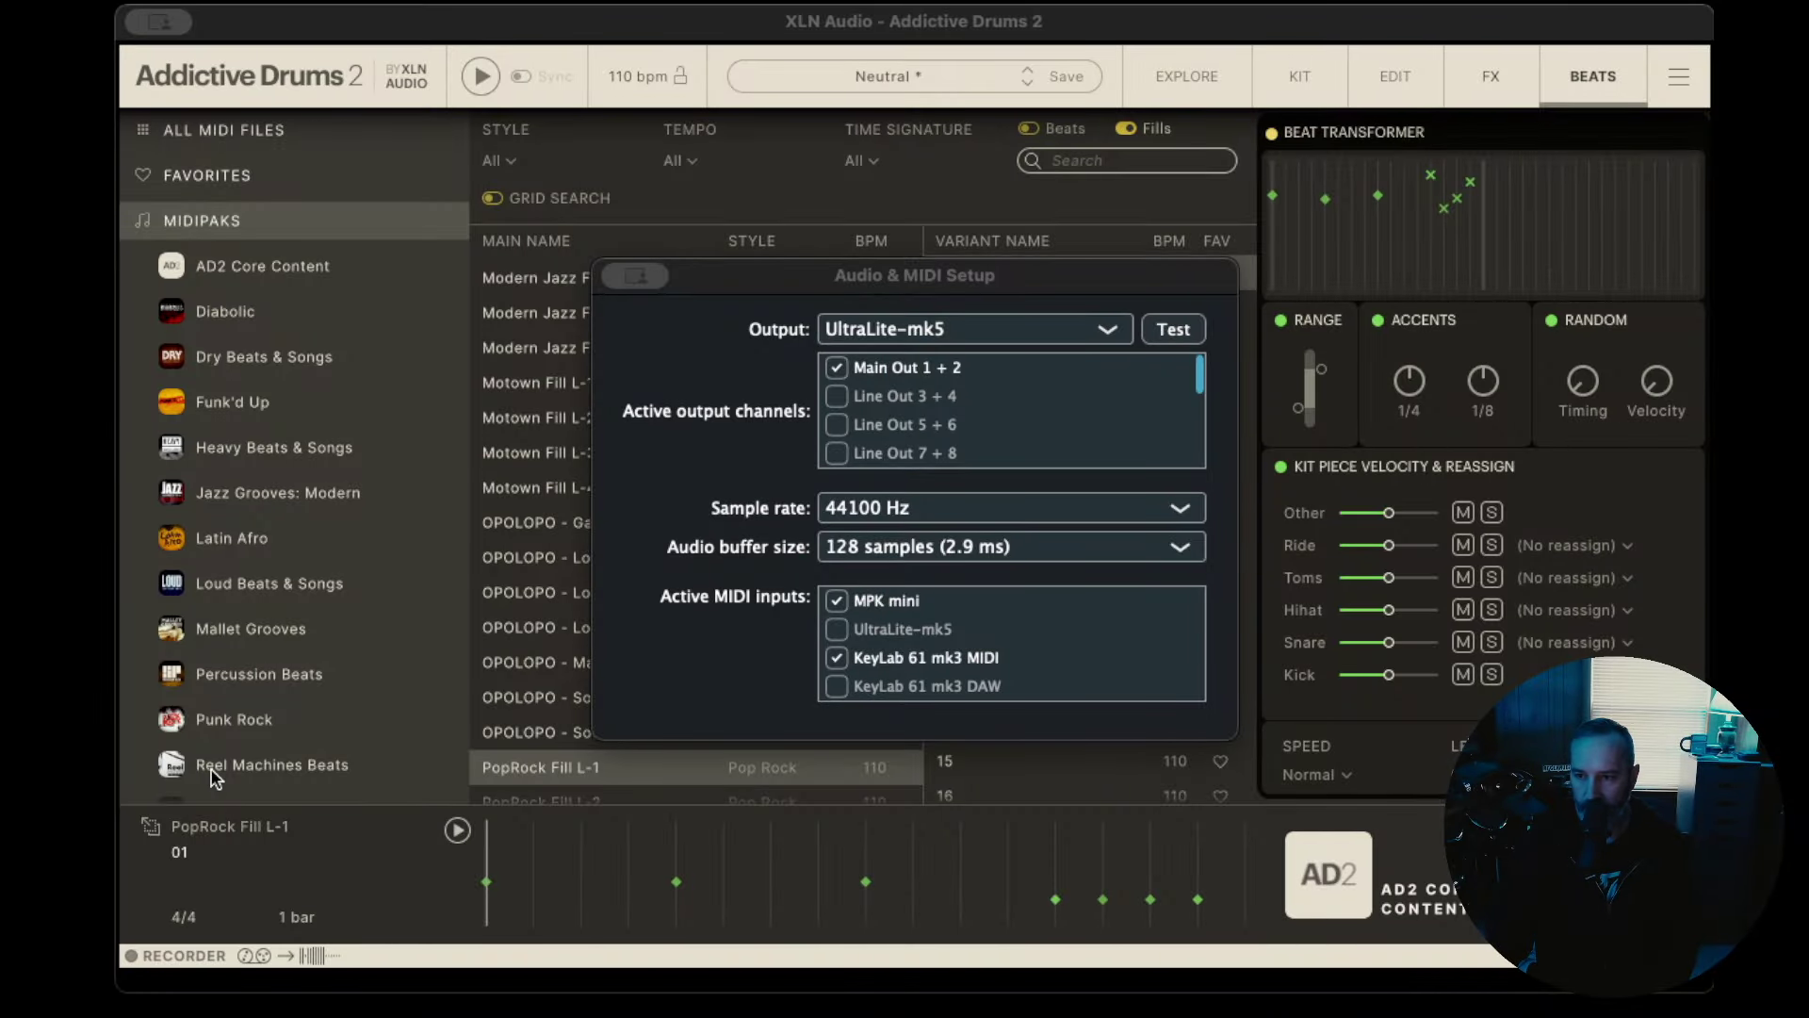
left_click(801, 283)
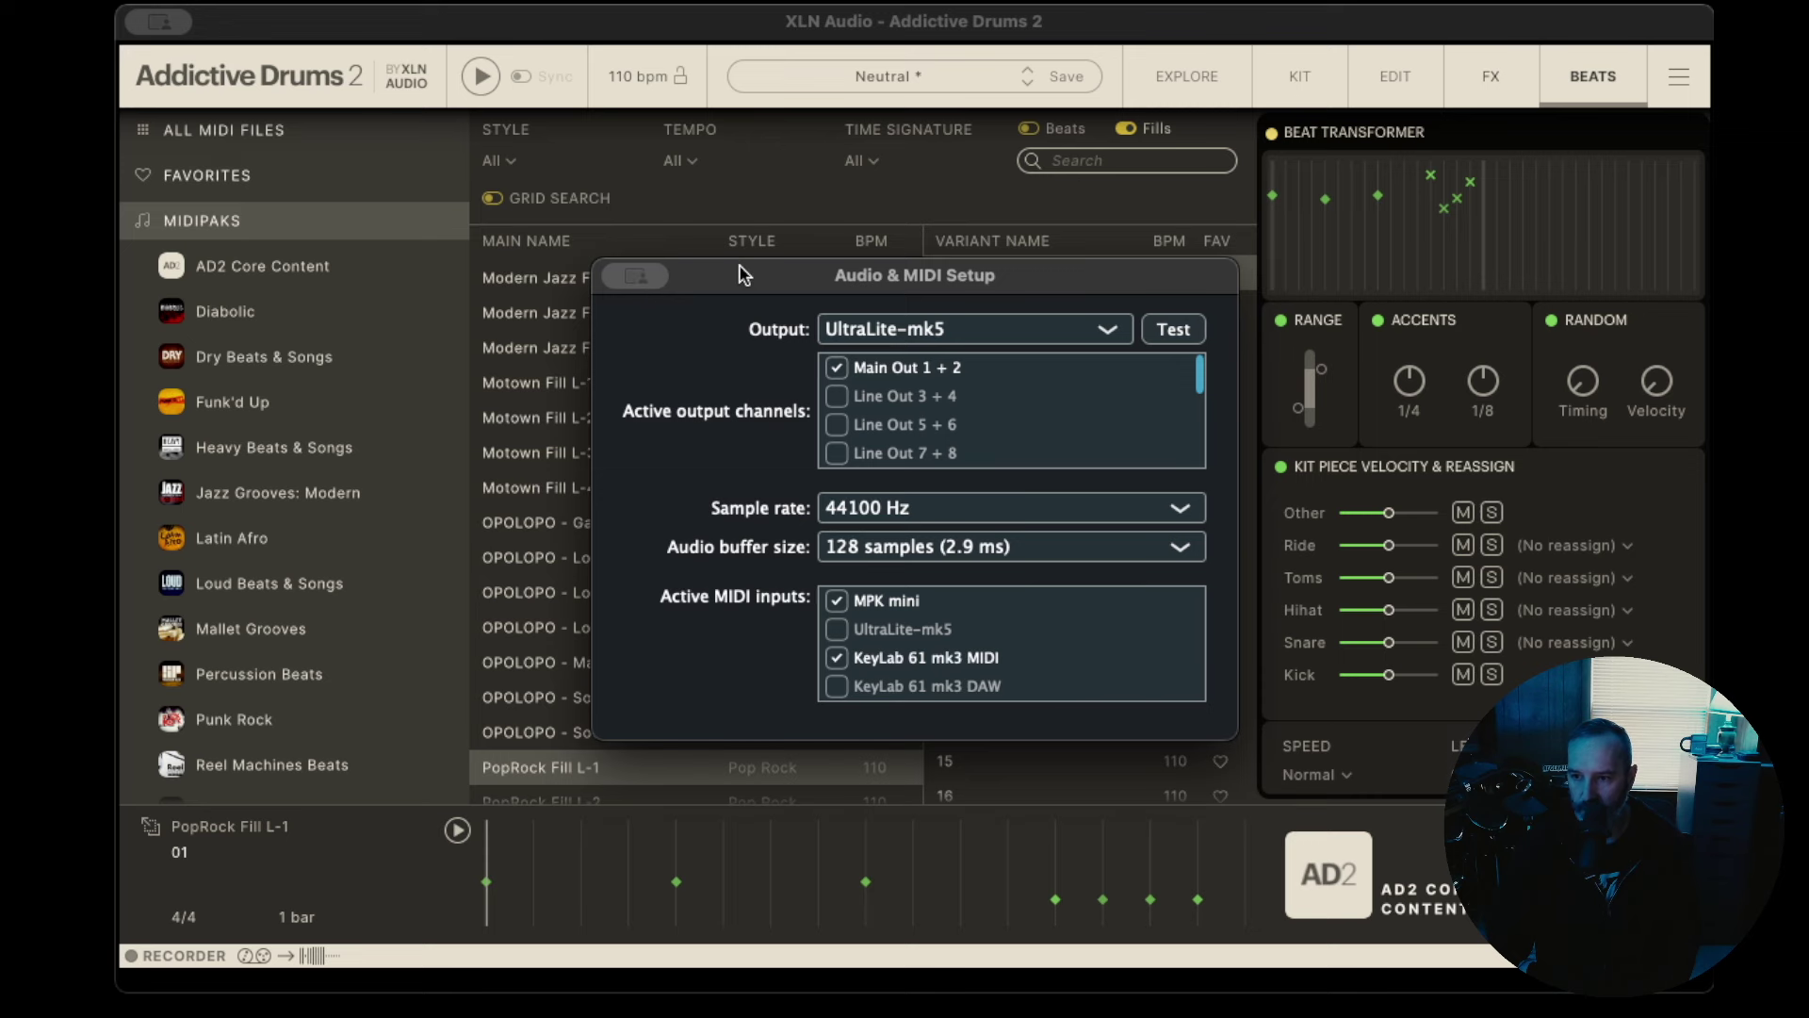
left_click(1244, 79)
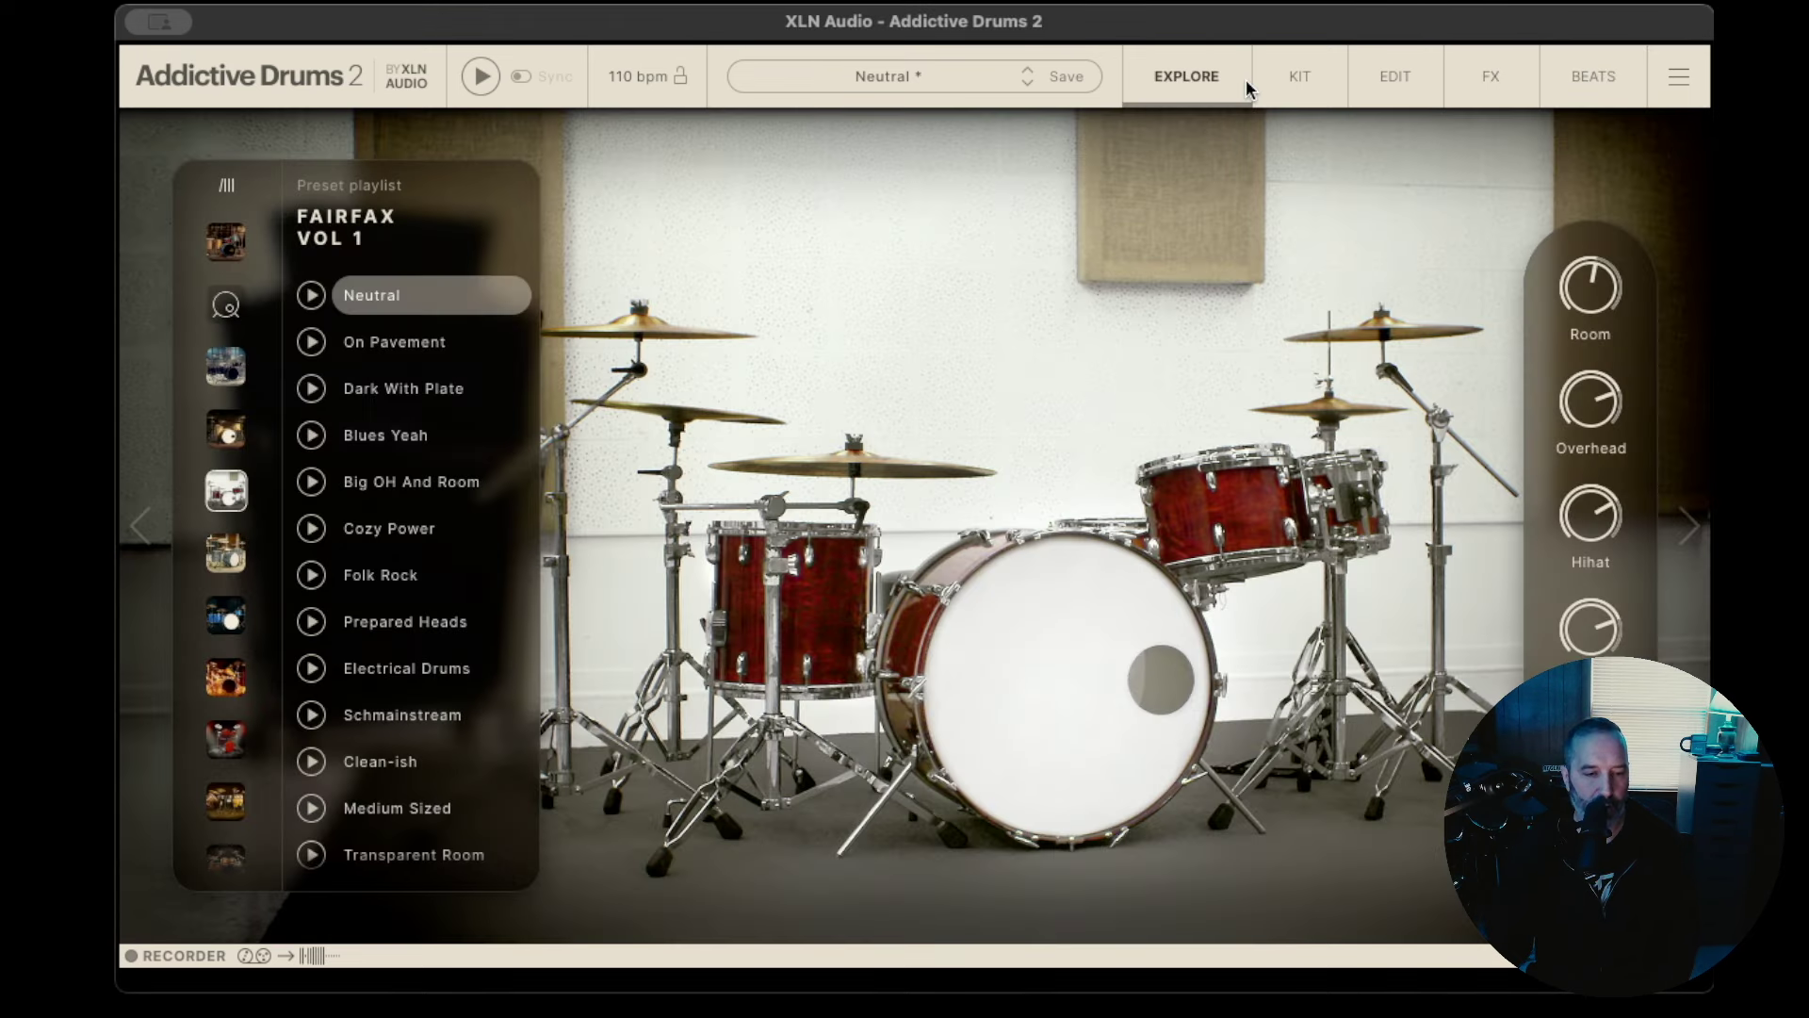